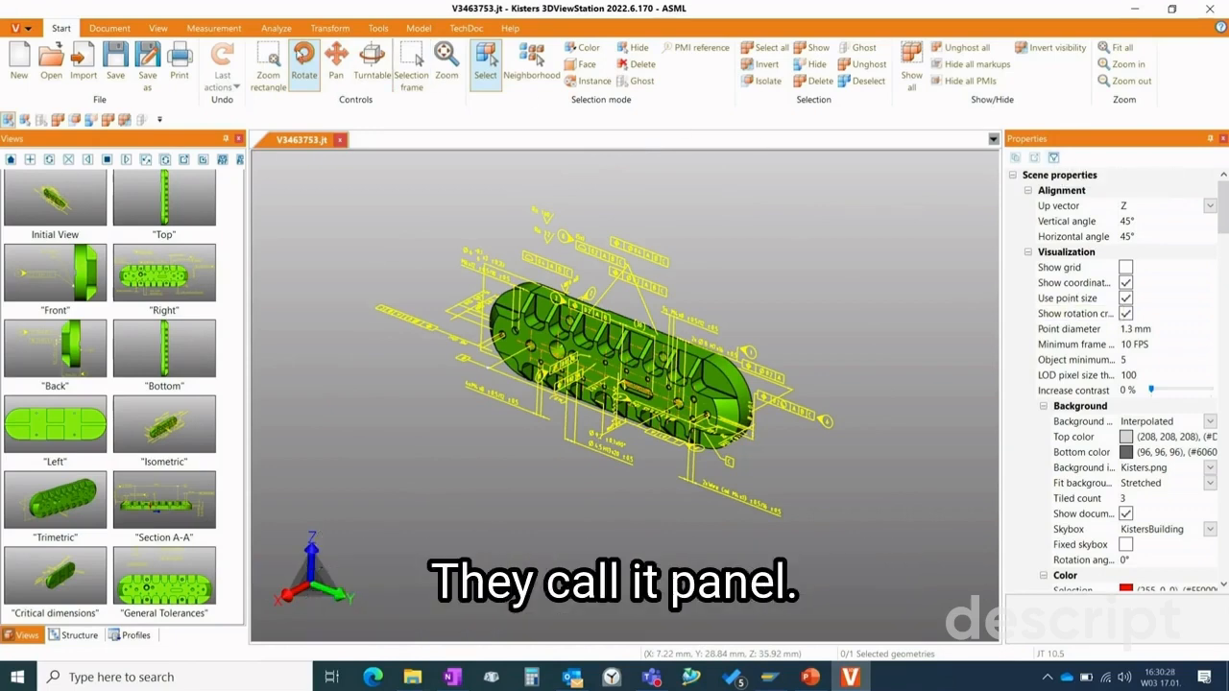
- Look through the contents of the Structure and Profiles panes, and return to the Views pane
click(159, 28)
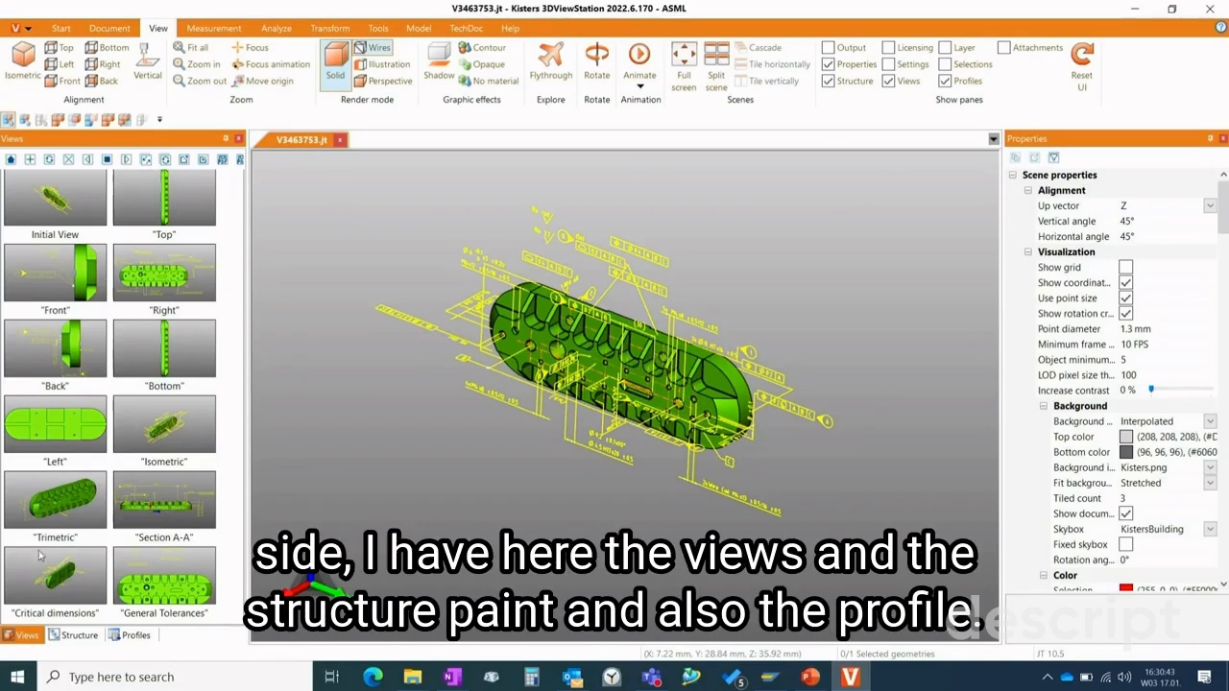
click(80, 635)
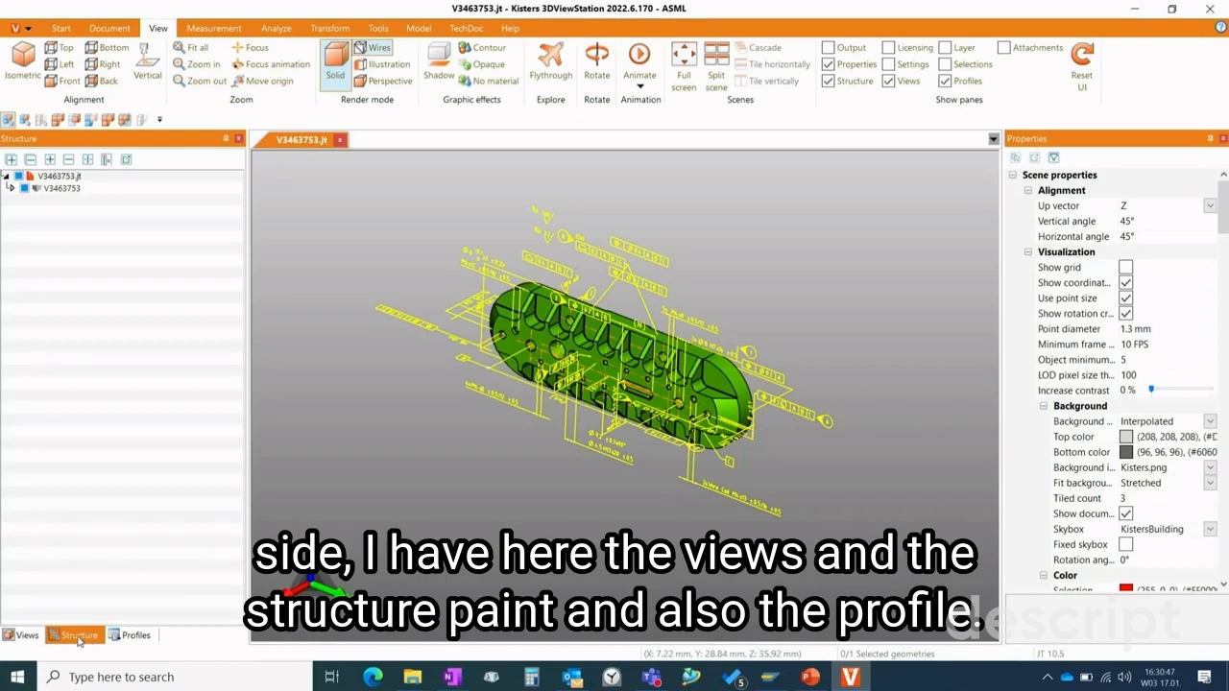
click(135, 637)
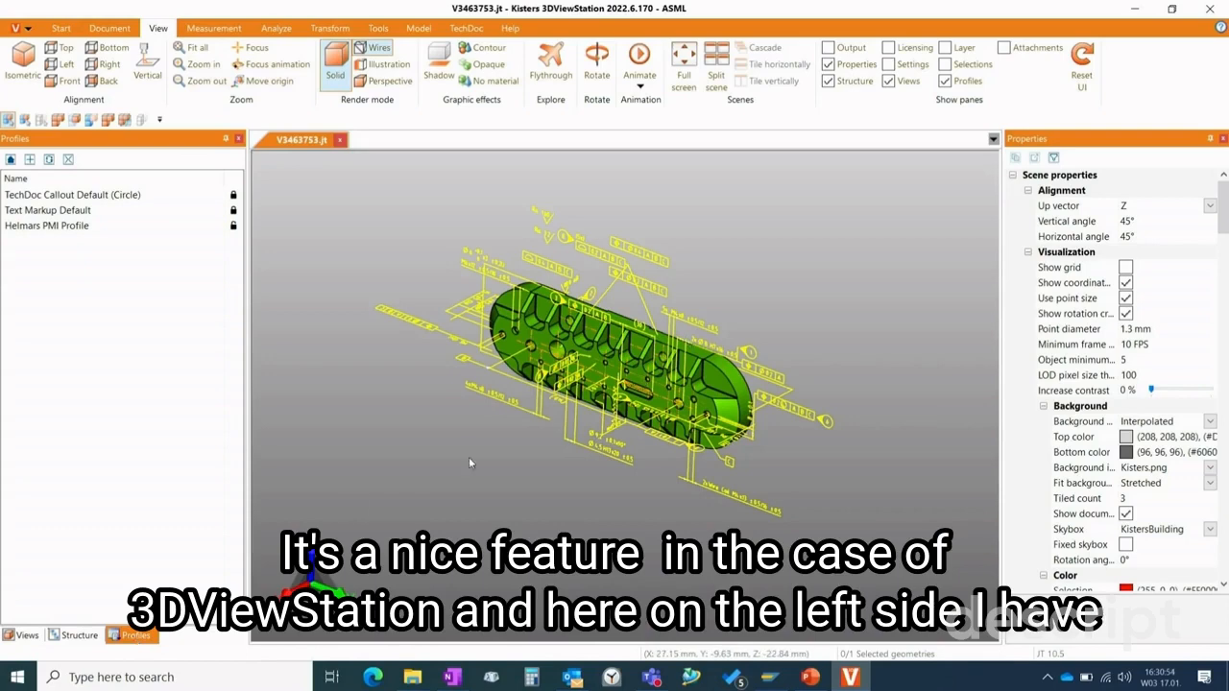
click(29, 635)
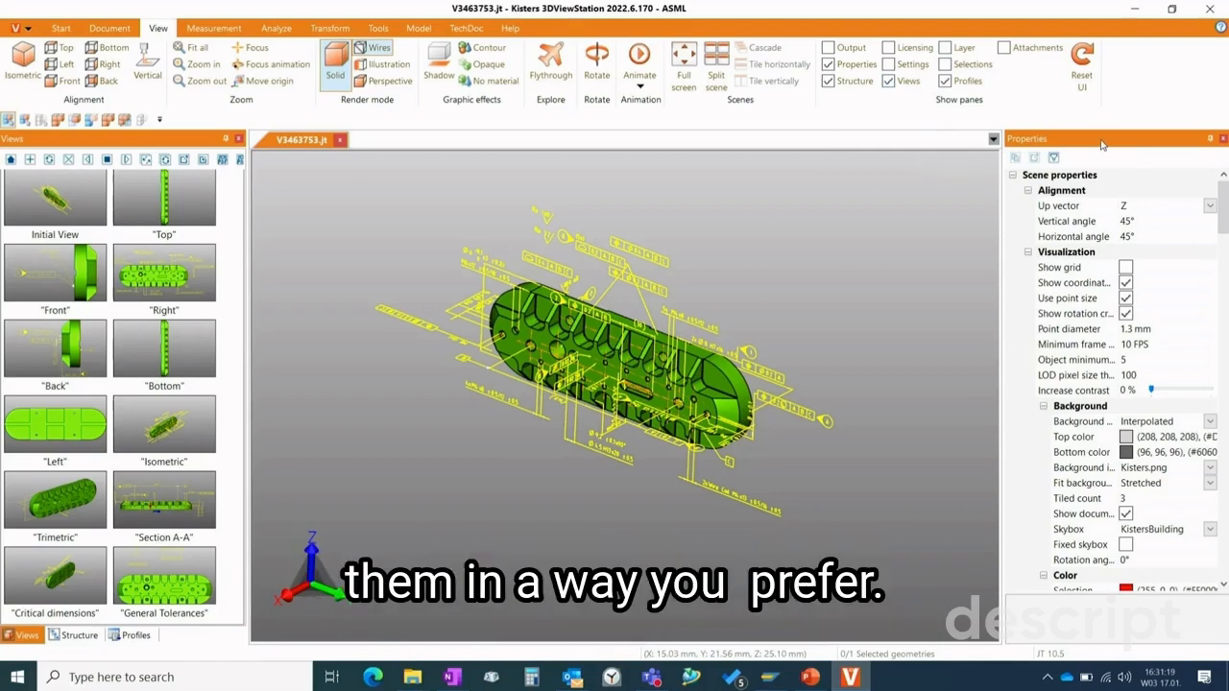
- Dock the Properties pane as a tab beside Profiles, and redock it narrower on the opposite side of the model view
drag(1101, 144, 155, 636)
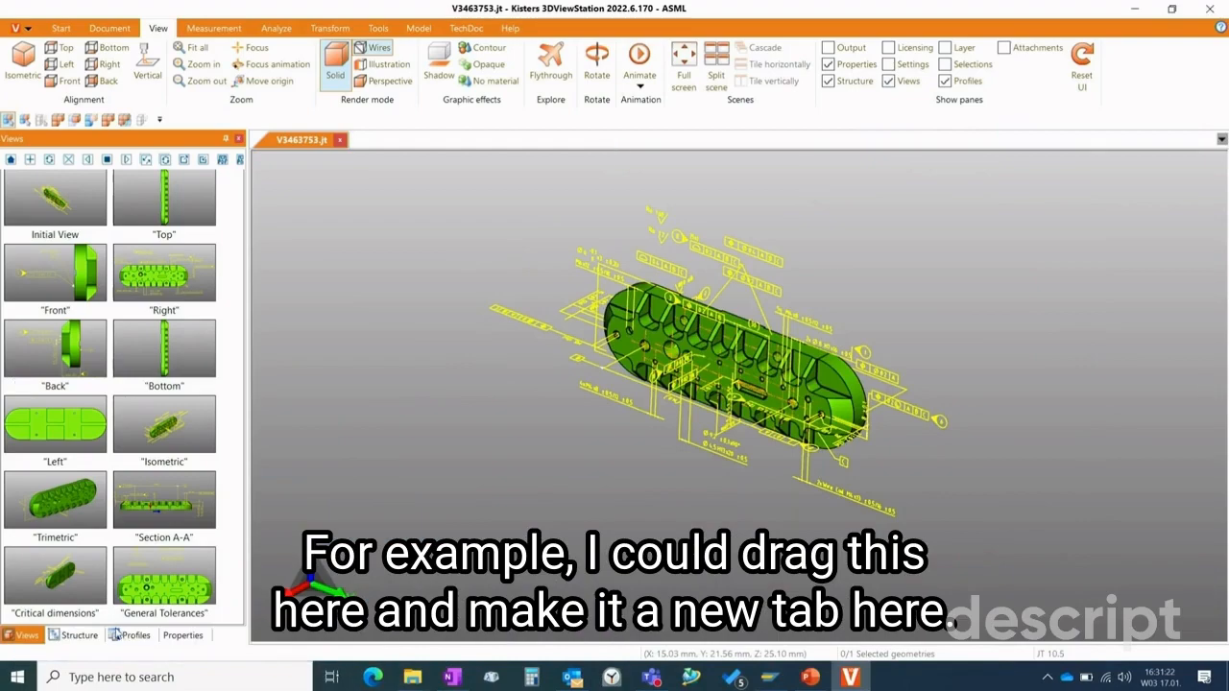
click(192, 636)
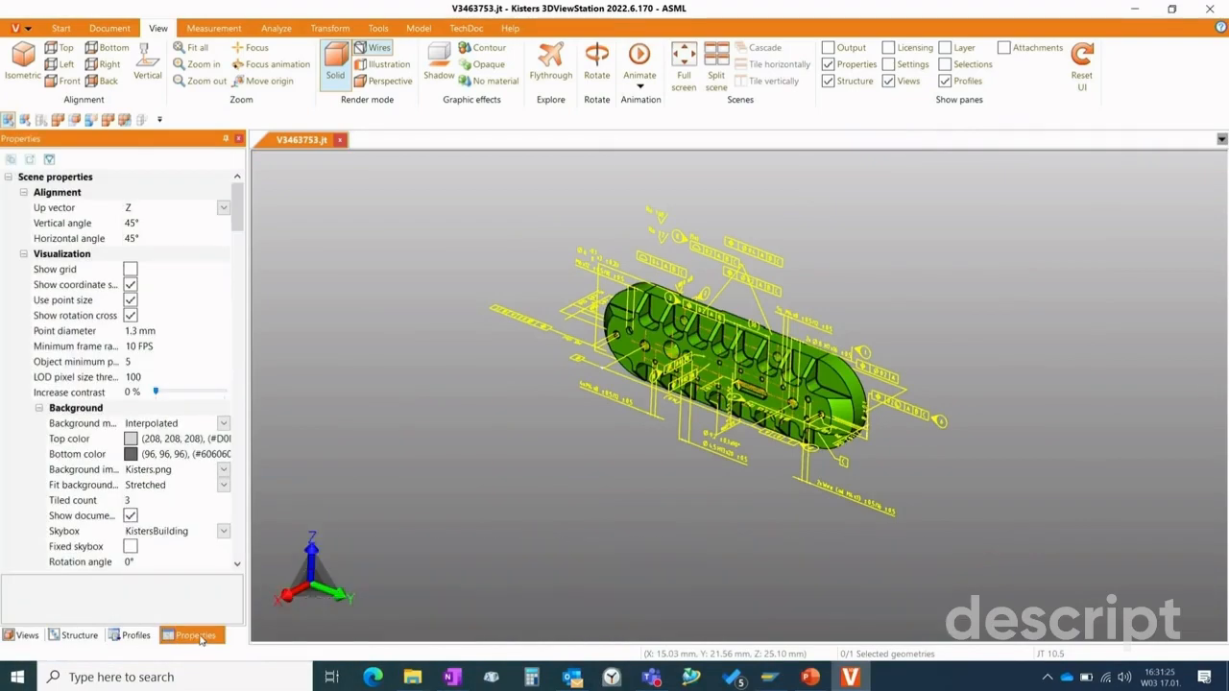
drag(201, 641, 1209, 389)
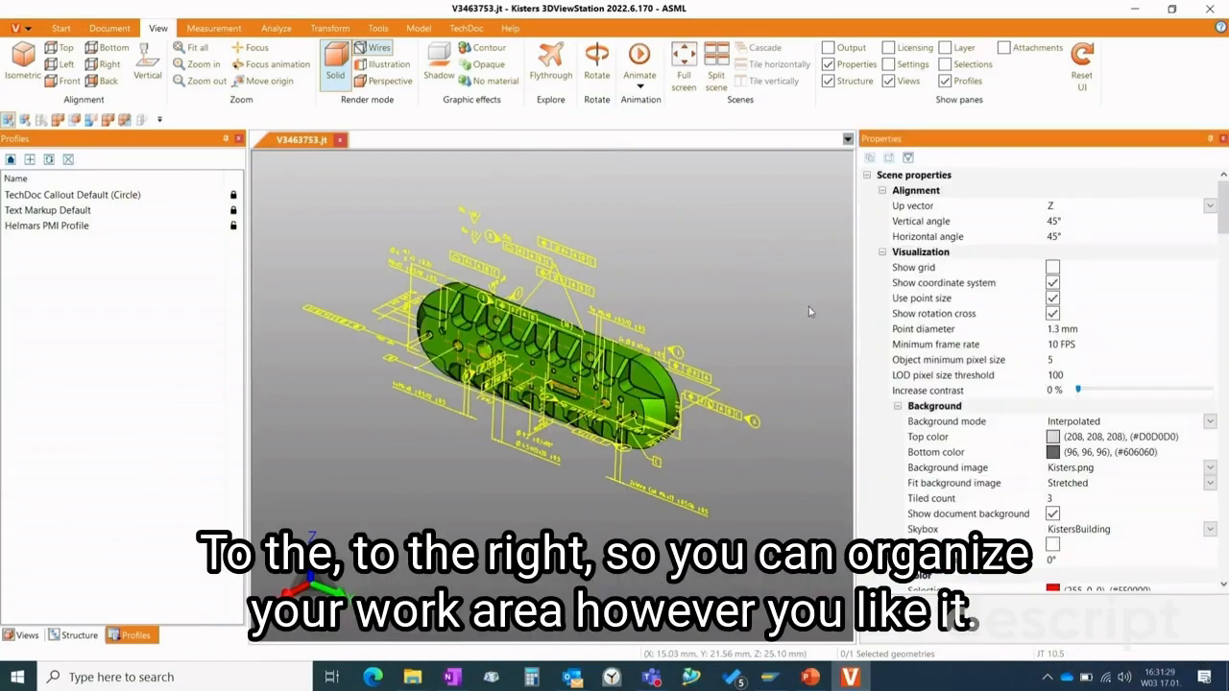
drag(856, 331, 1033, 329)
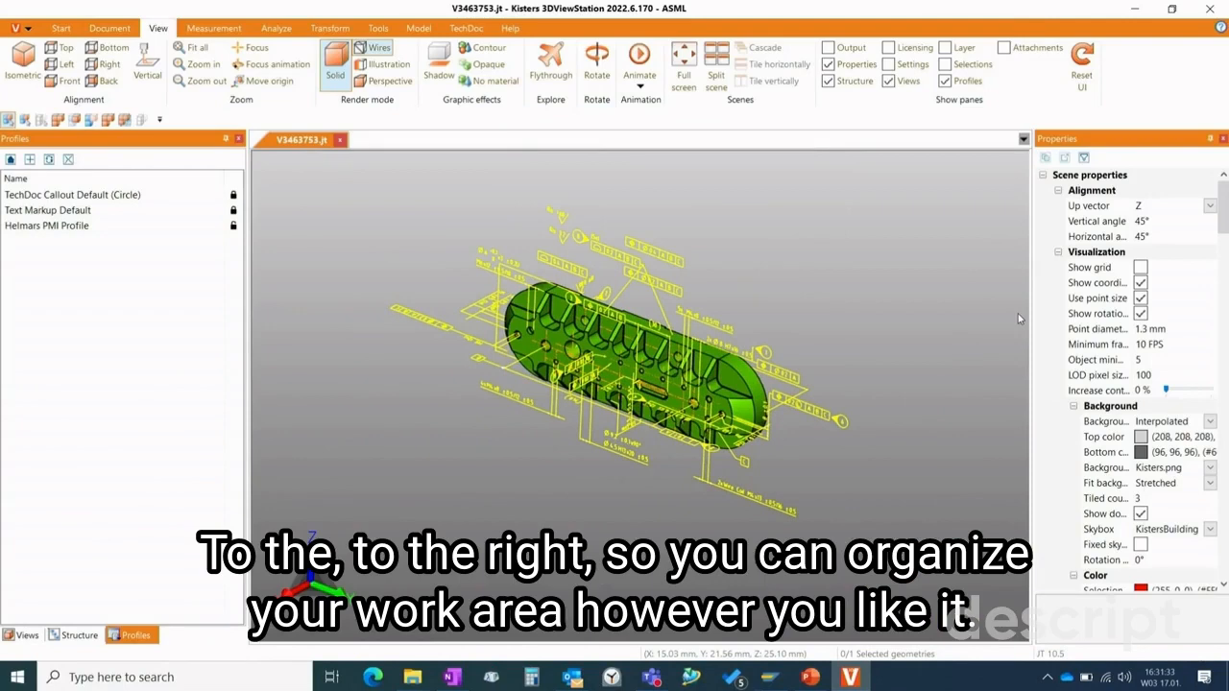
- Bring back the saved views and inspect the part in the Isometric and Back views
click(27, 637)
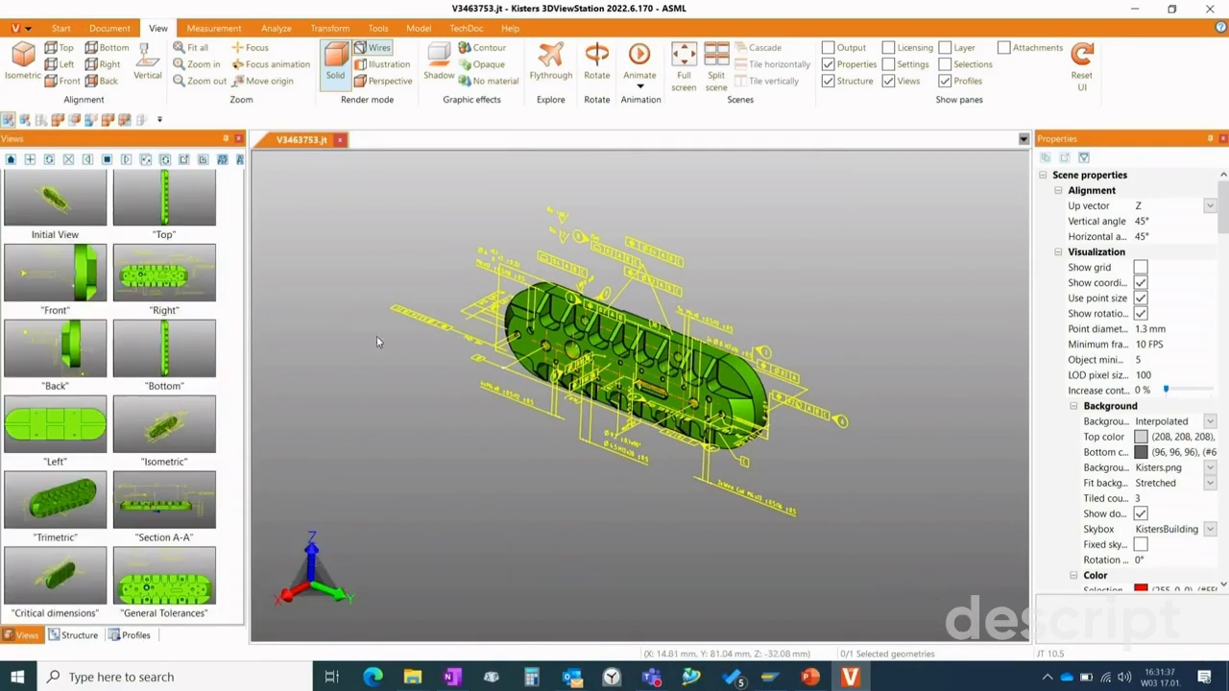
click(182, 431)
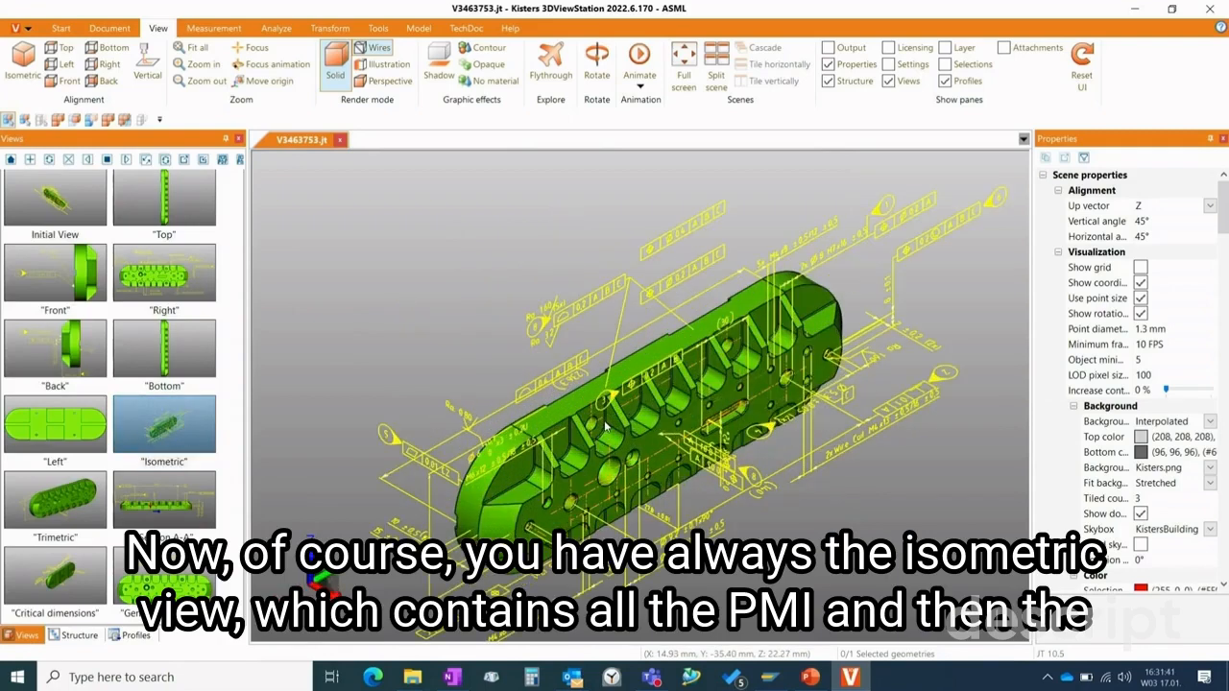
click(69, 360)
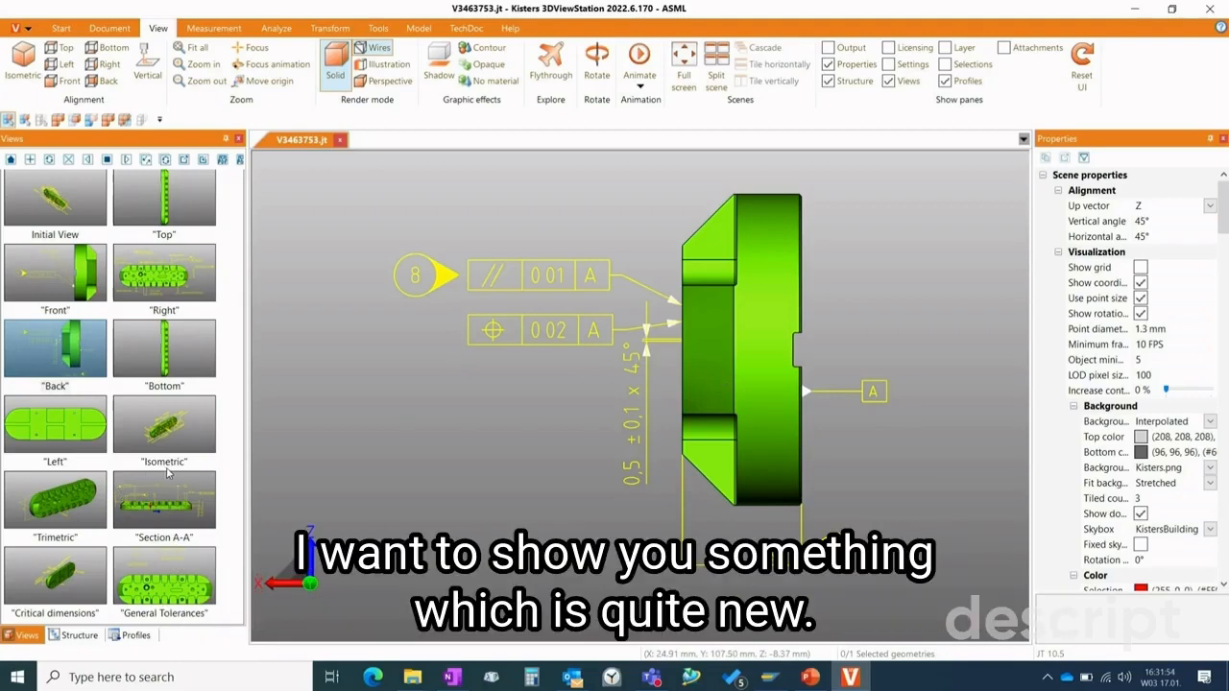
- Activate the General Tolerances view and select the upper Ra surface finish PMI to inspect its associated faces
click(178, 574)
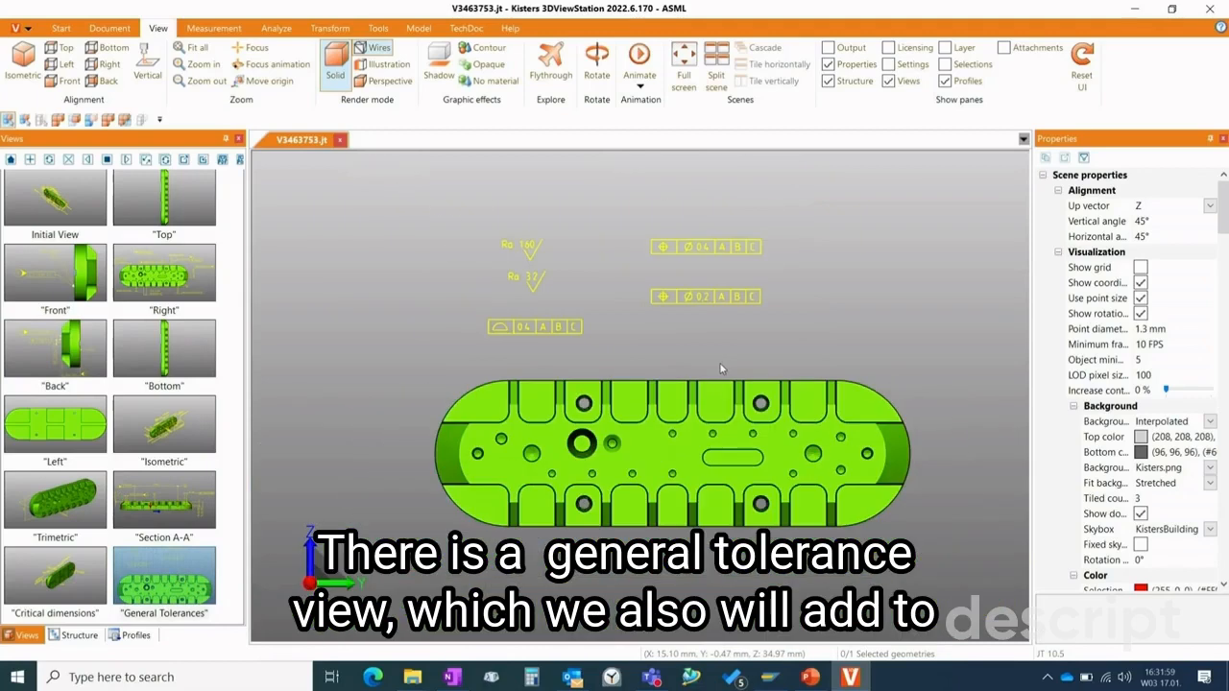
scroll(720, 366, up, 1)
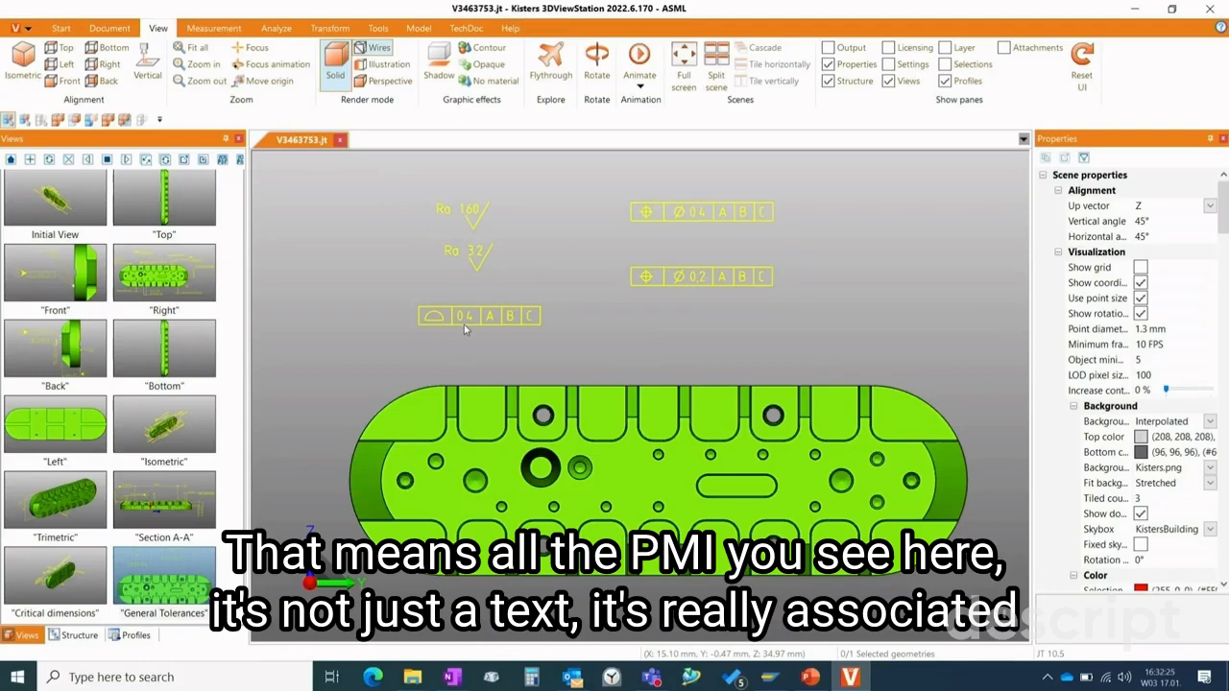
click(471, 217)
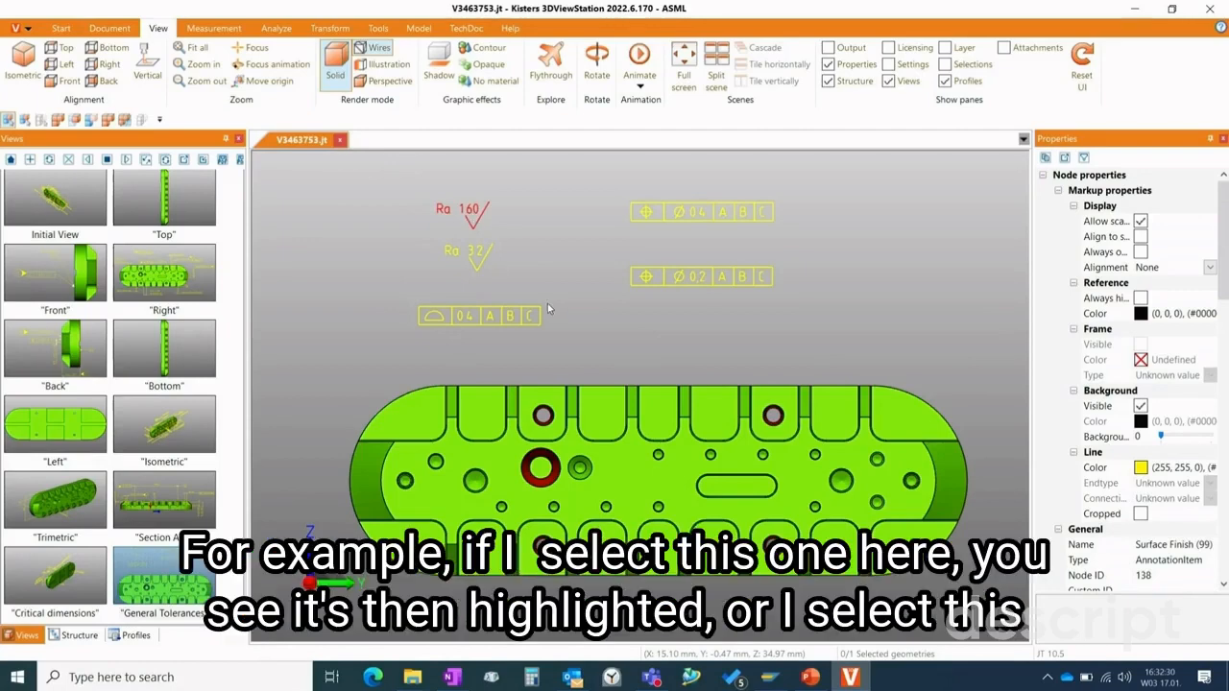
scroll(548, 485, up, 3)
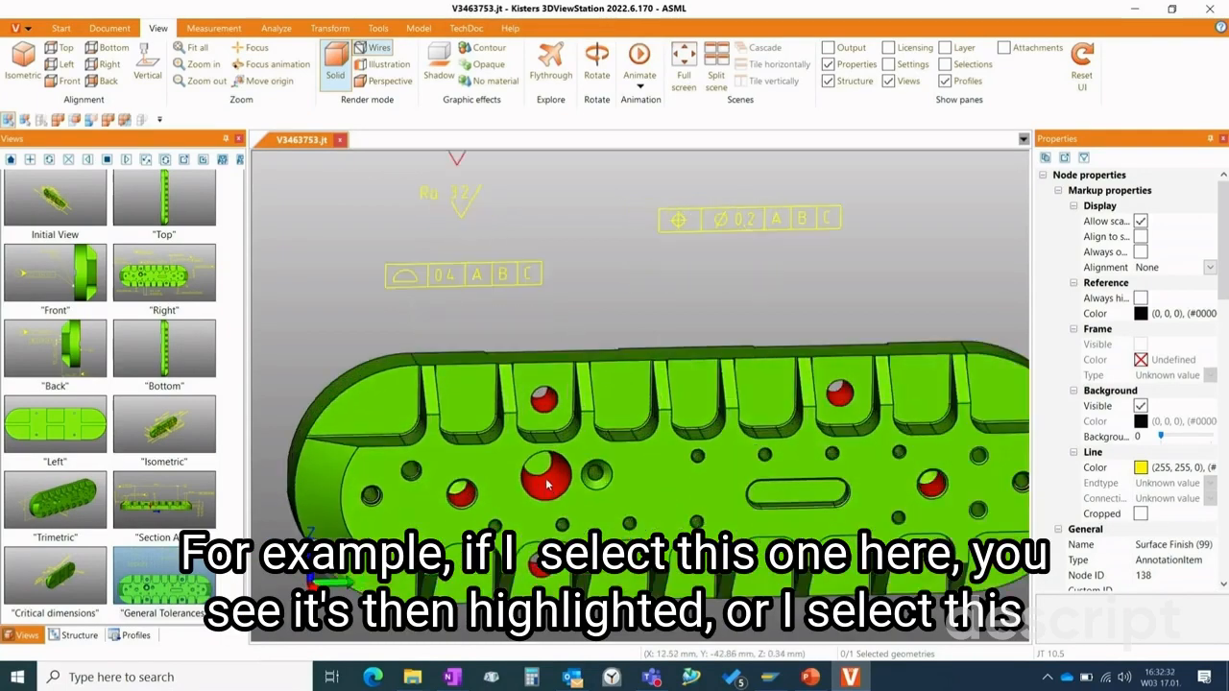
scroll(547, 485, down, 3)
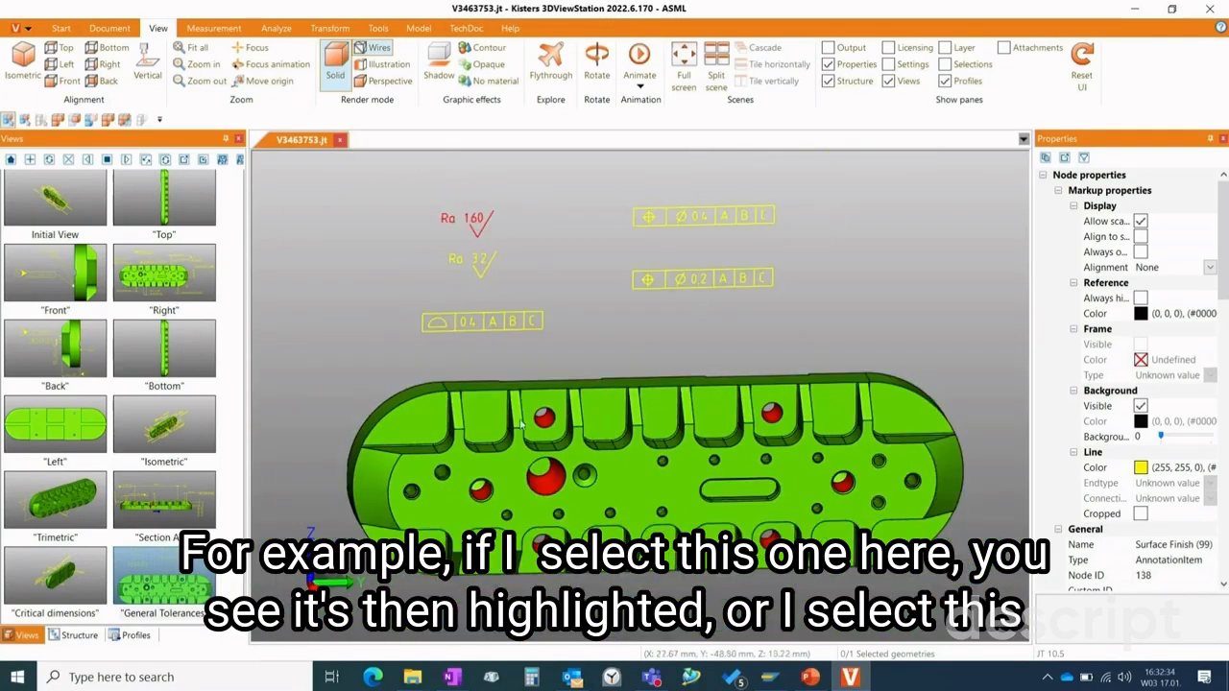
- Select the Ra 3.2 surface finish and the Ø 0.2 position tolerance in turn to inspect their associated geometry
click(471, 261)
click(482, 269)
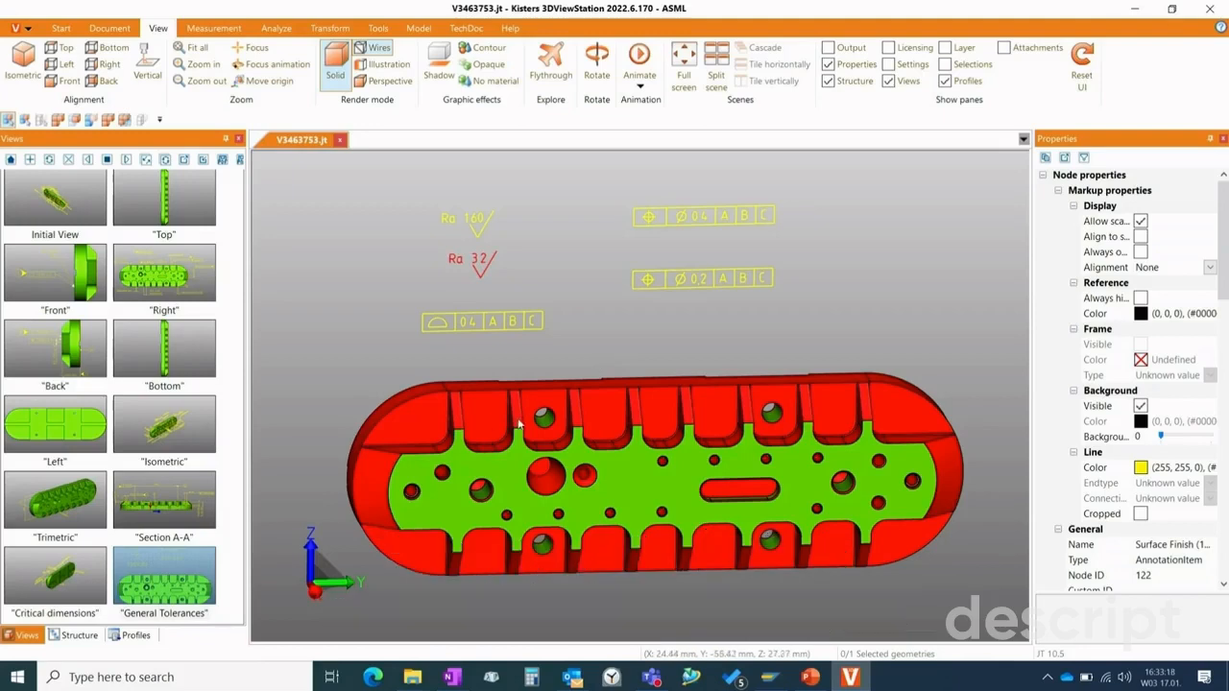
click(650, 282)
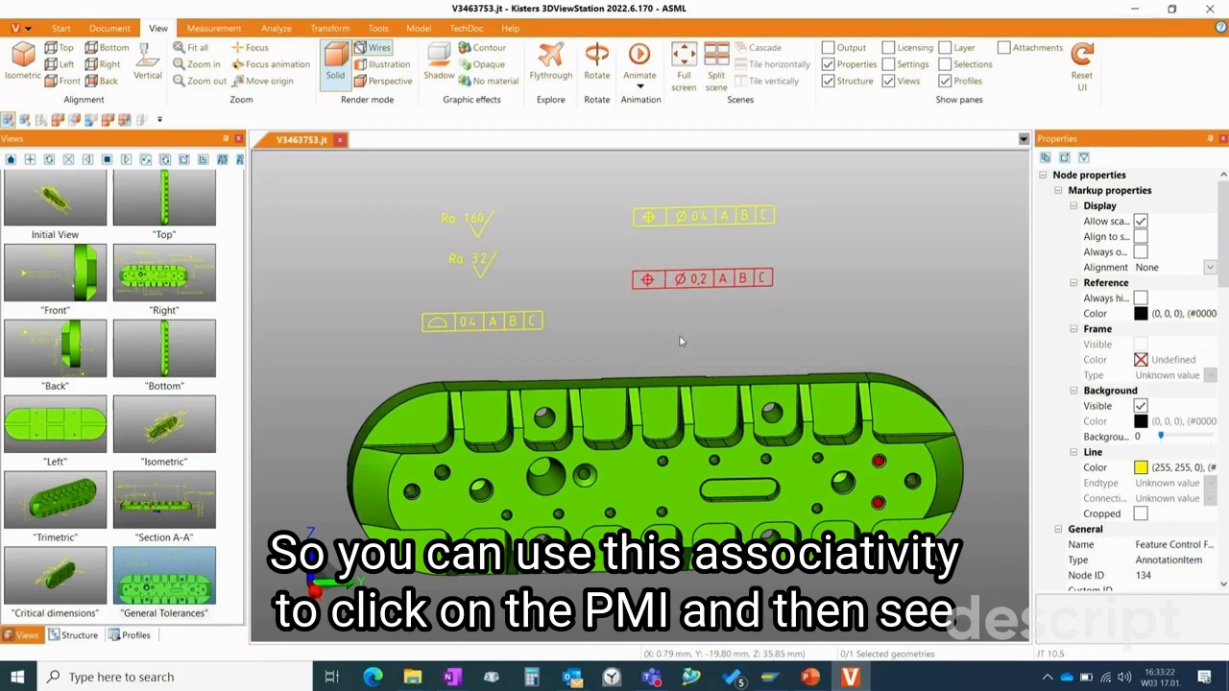
scroll(679, 341, up, 2)
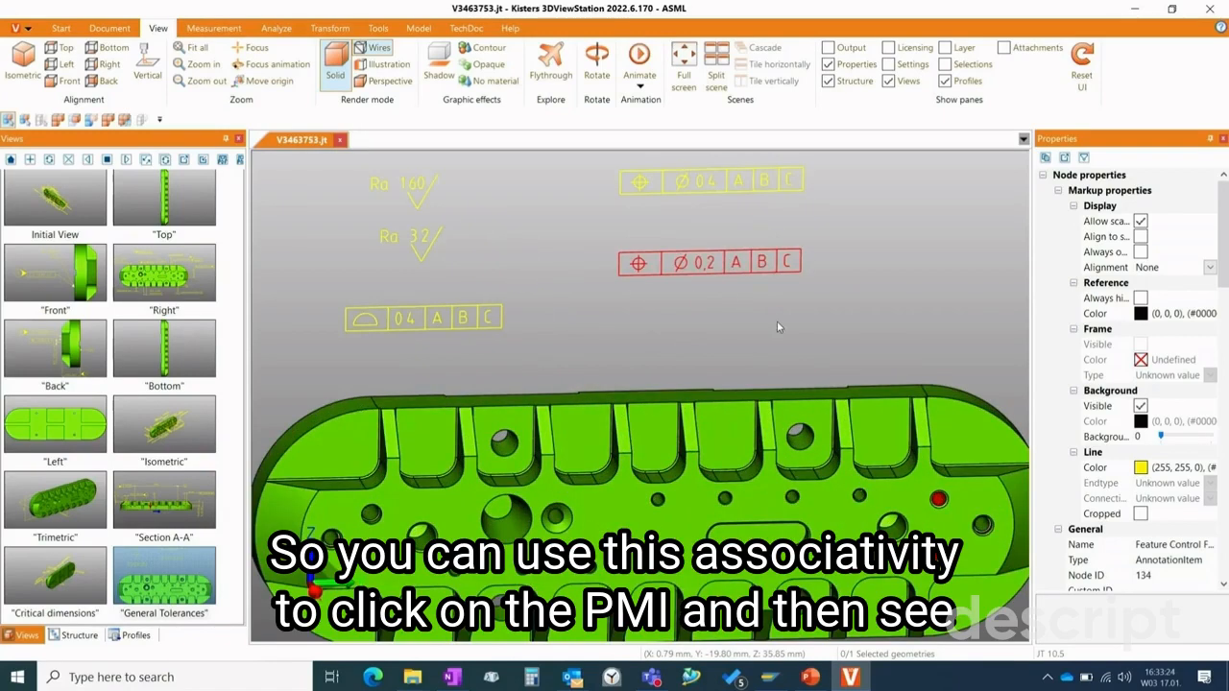
scroll(630, 315, down, 2)
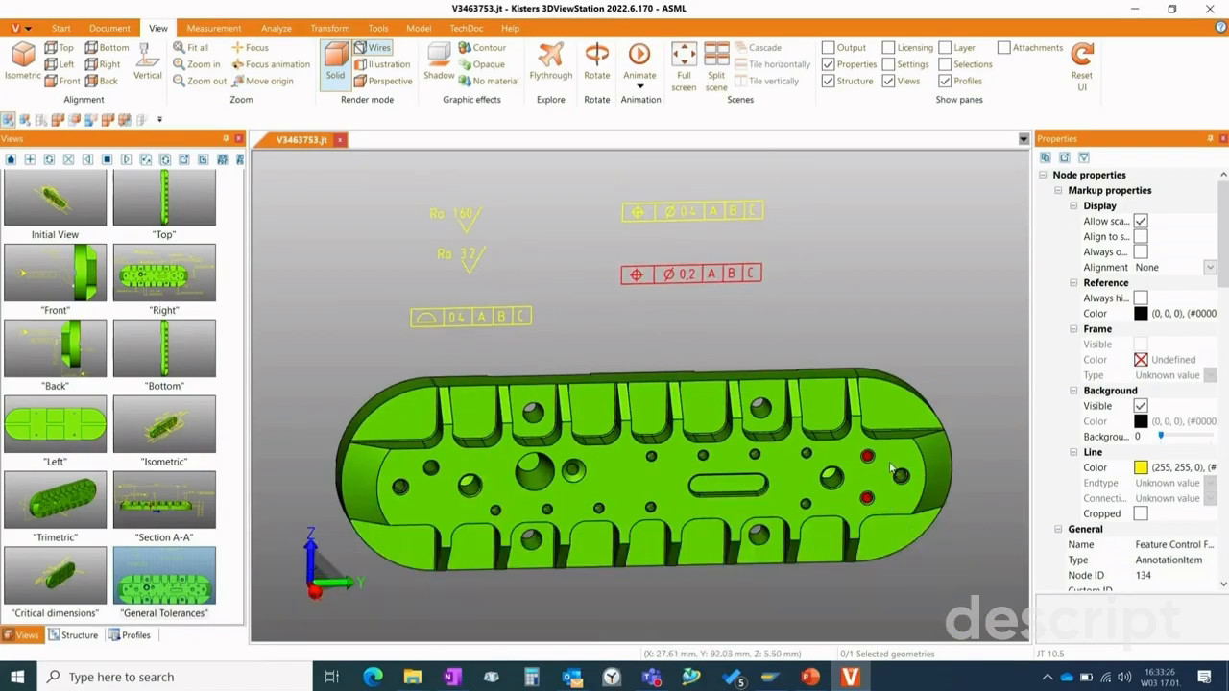
scroll(891, 467, up, 2)
scroll(717, 247, down, 2)
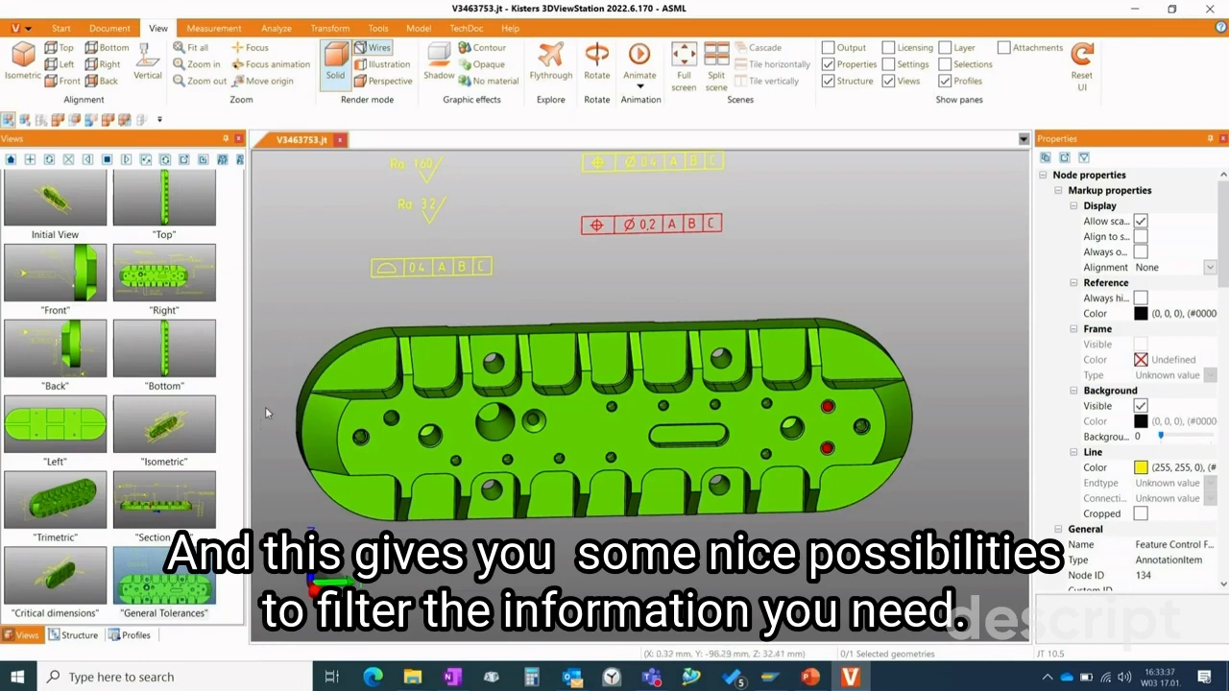
- Activate the Isometric view, set the selection mode to PMI reference and hide all PMIs
click(165, 427)
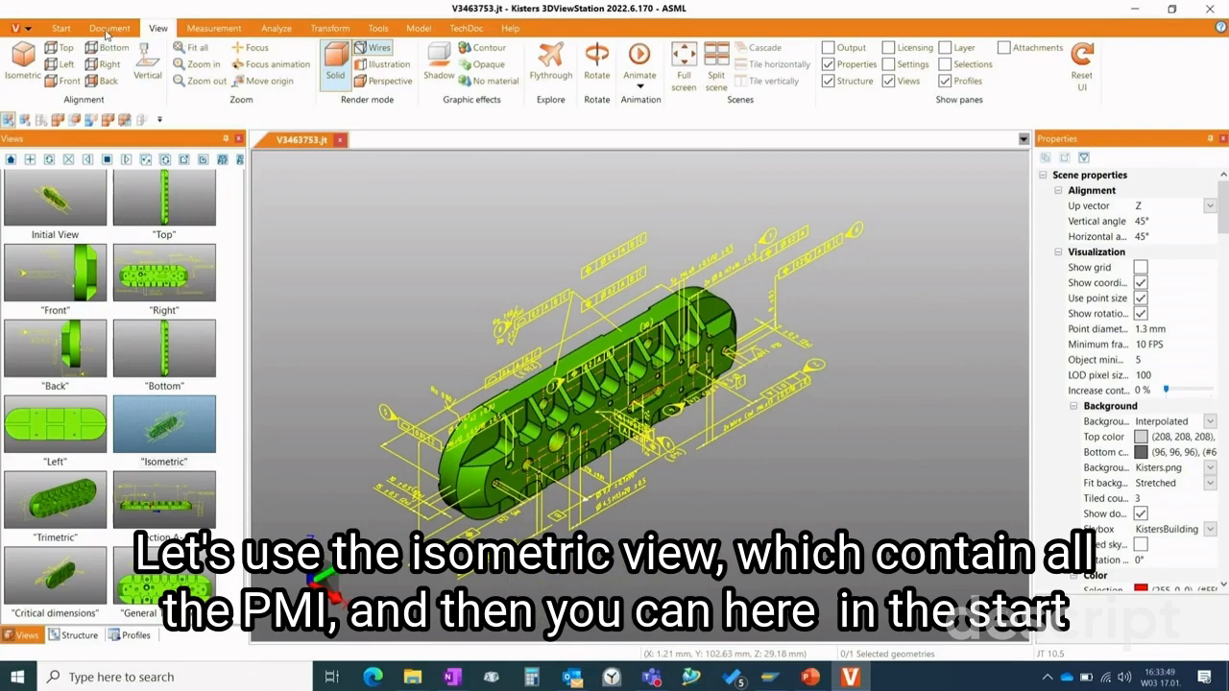
click(60, 29)
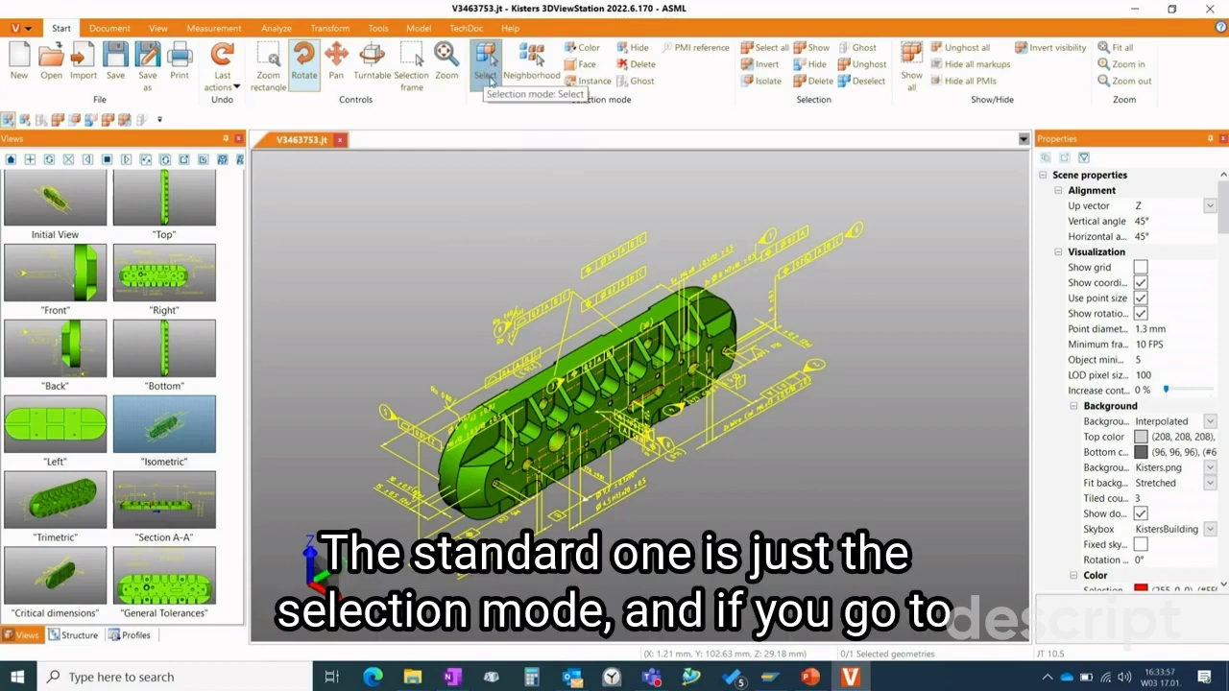
click(718, 50)
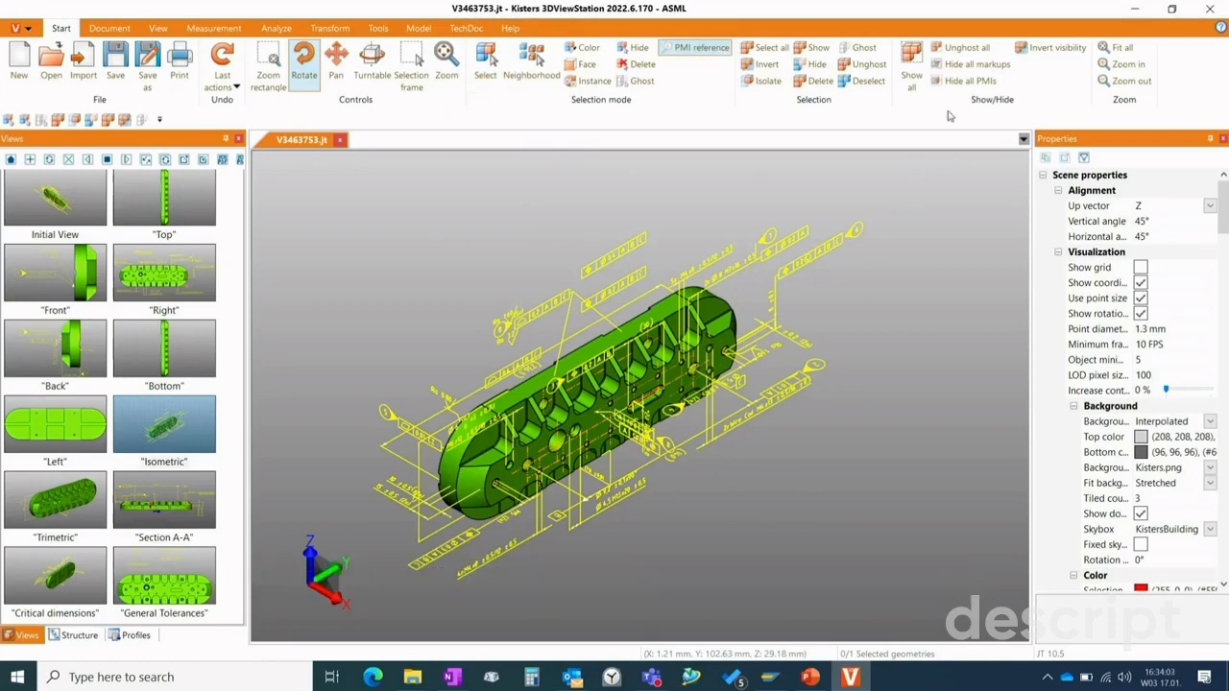
click(966, 82)
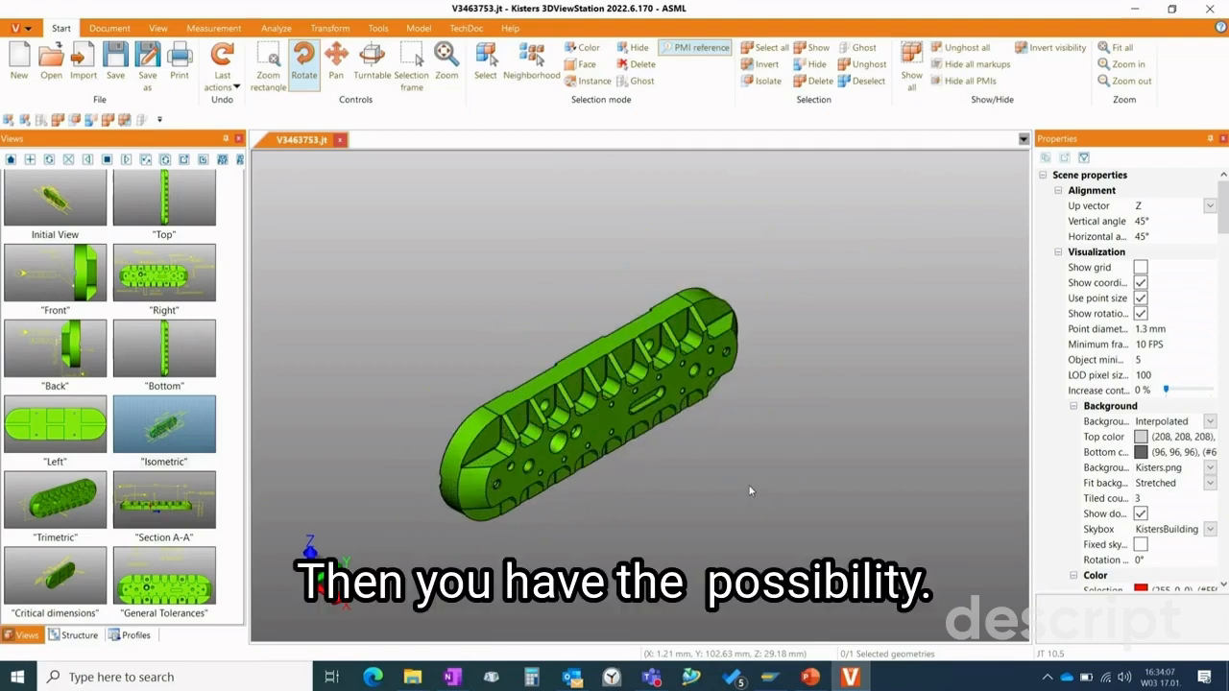
- Show only the PMIs that reference the large flat face with the holes and slot, and deselect them
scroll(623, 429, up, 10)
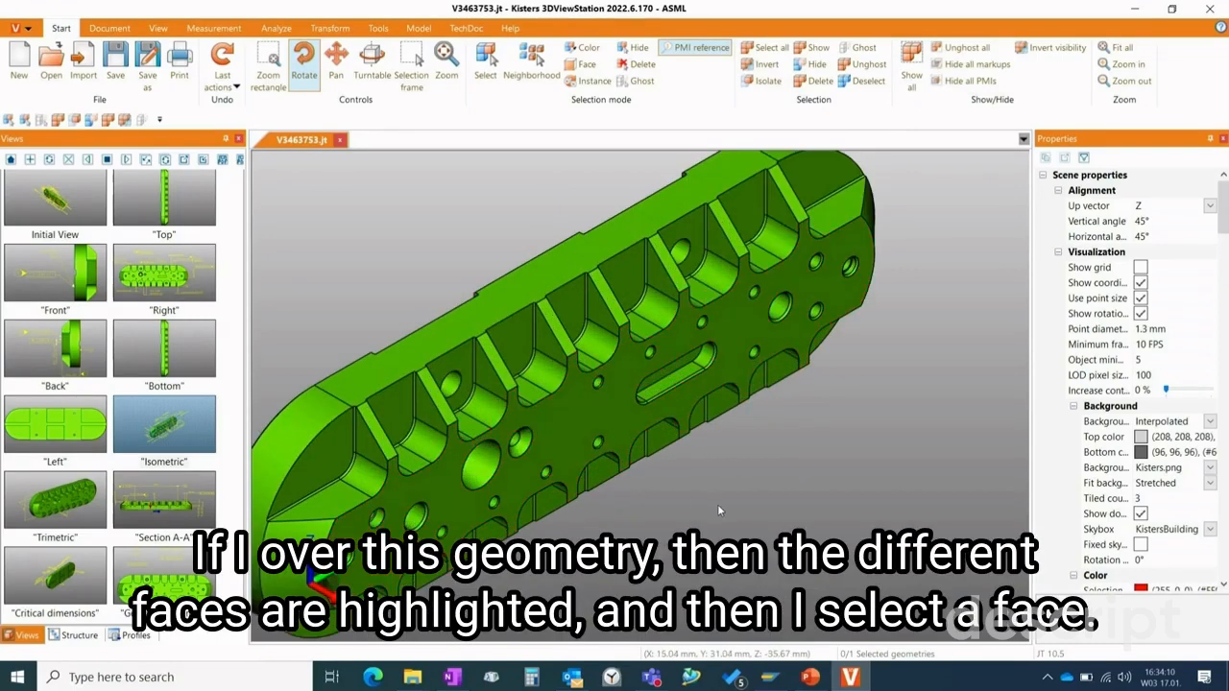
drag(741, 538, 733, 505)
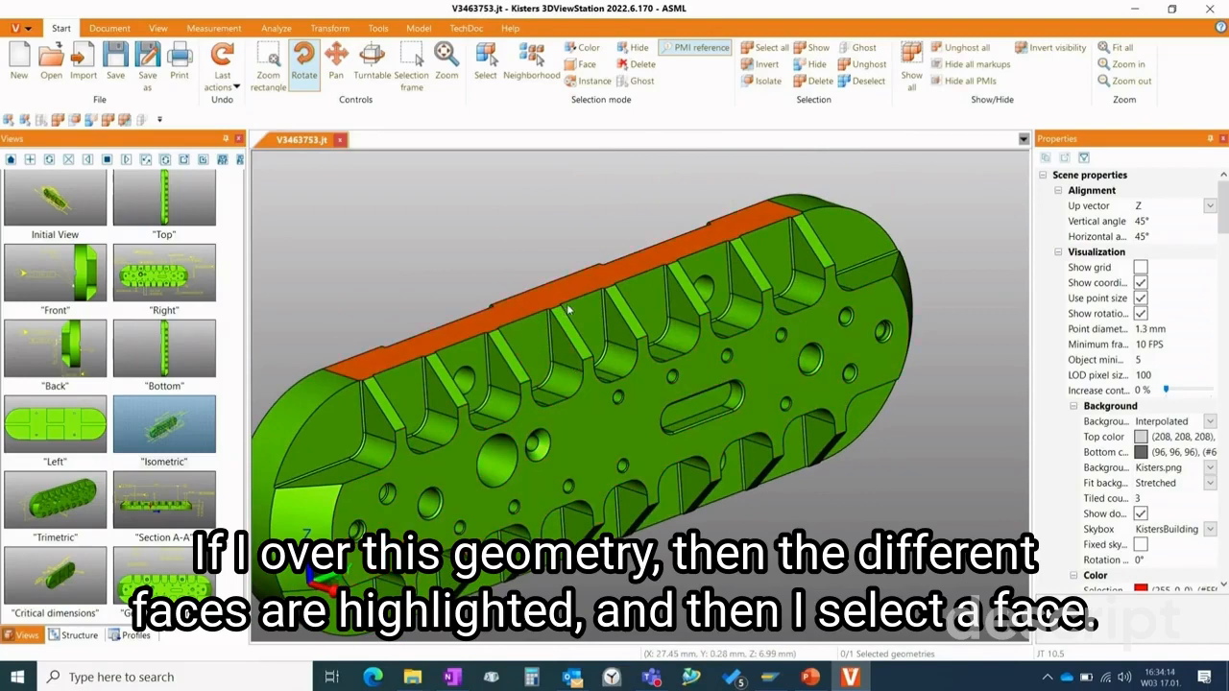
click(585, 434)
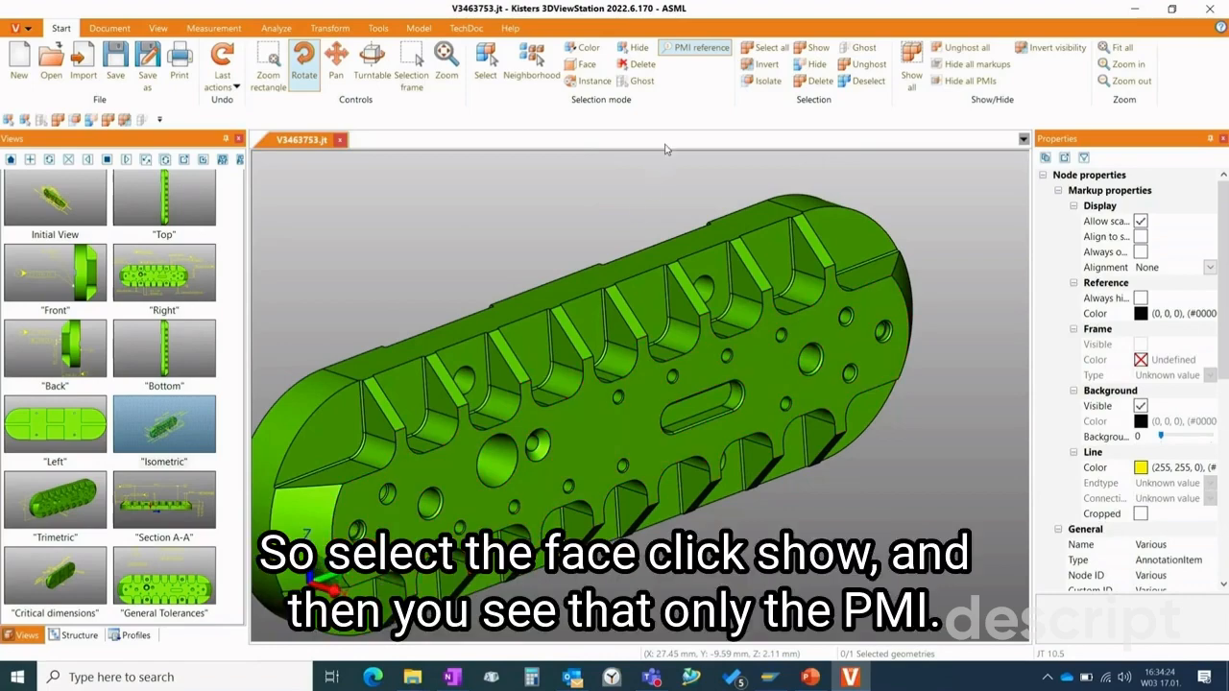
click(815, 50)
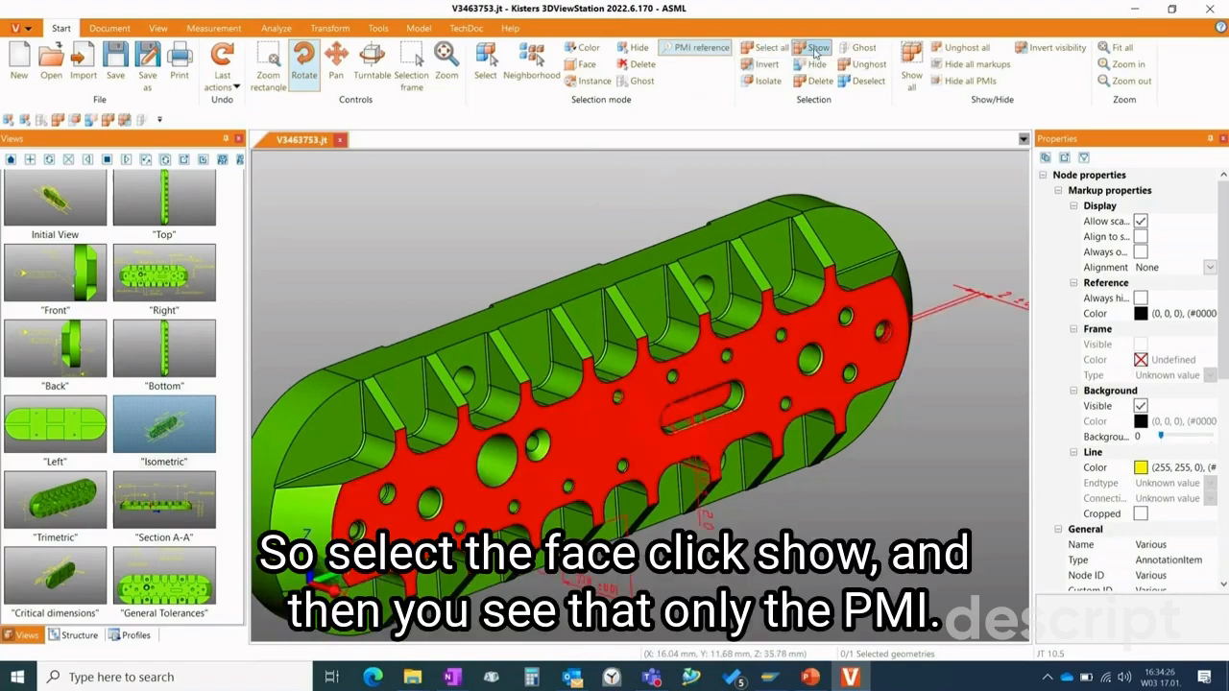
scroll(872, 443, down, 1)
click(872, 442)
drag(911, 472, 648, 493)
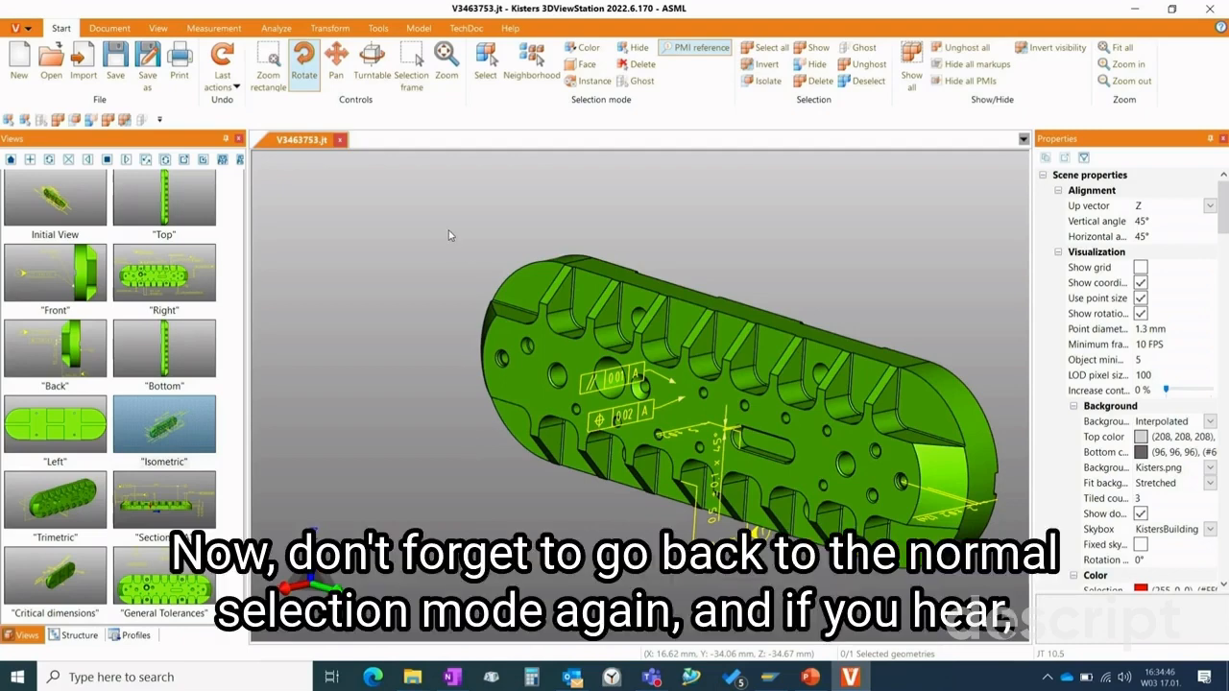
- Return to the normal Select mode and restore the Isometric view with all its PMIs
click(487, 66)
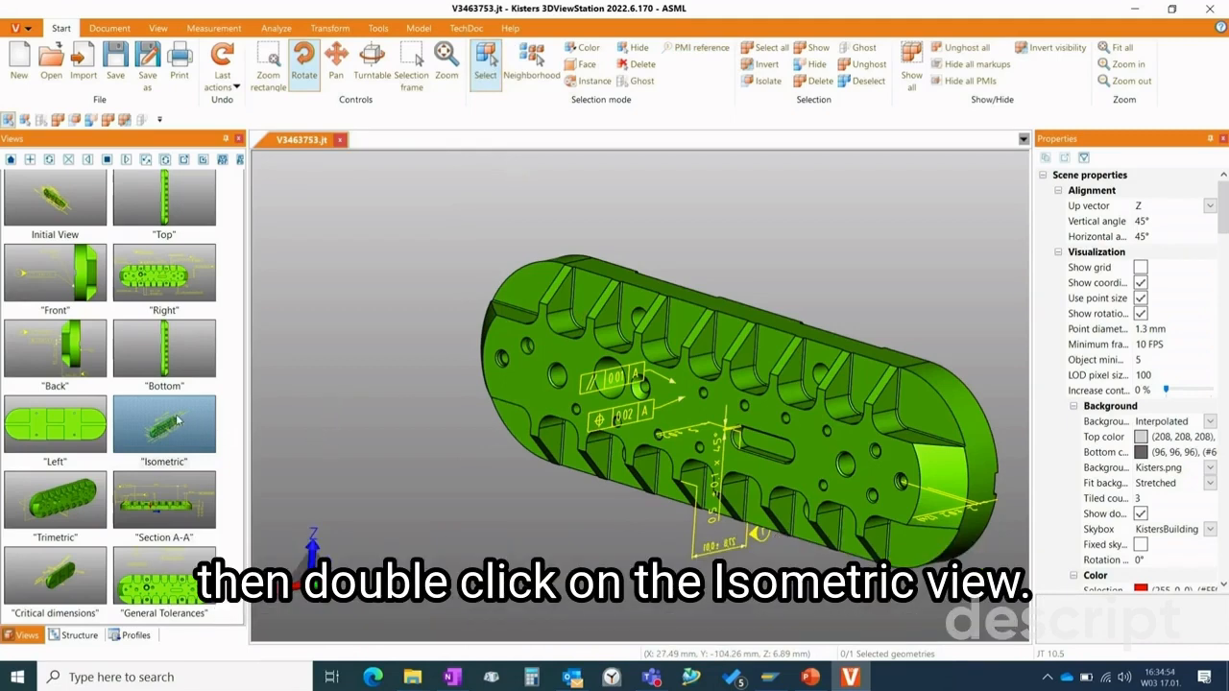
double_click(178, 421)
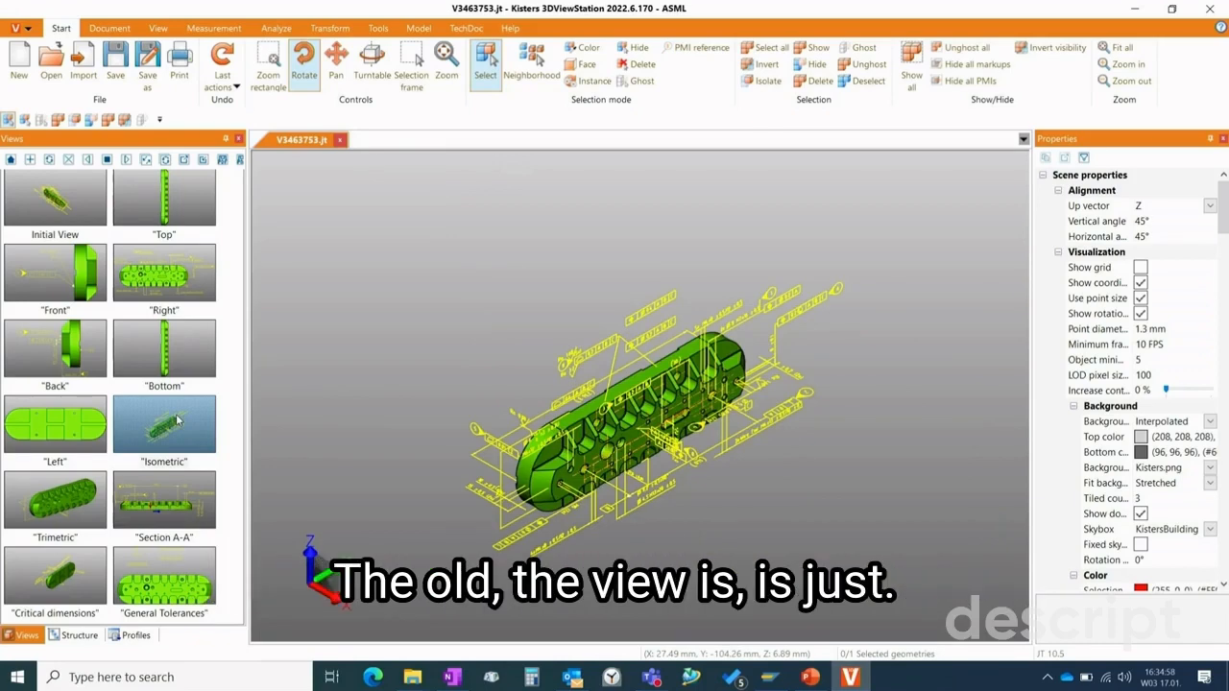
scroll(389, 397, down, 3)
scroll(389, 396, up, 3)
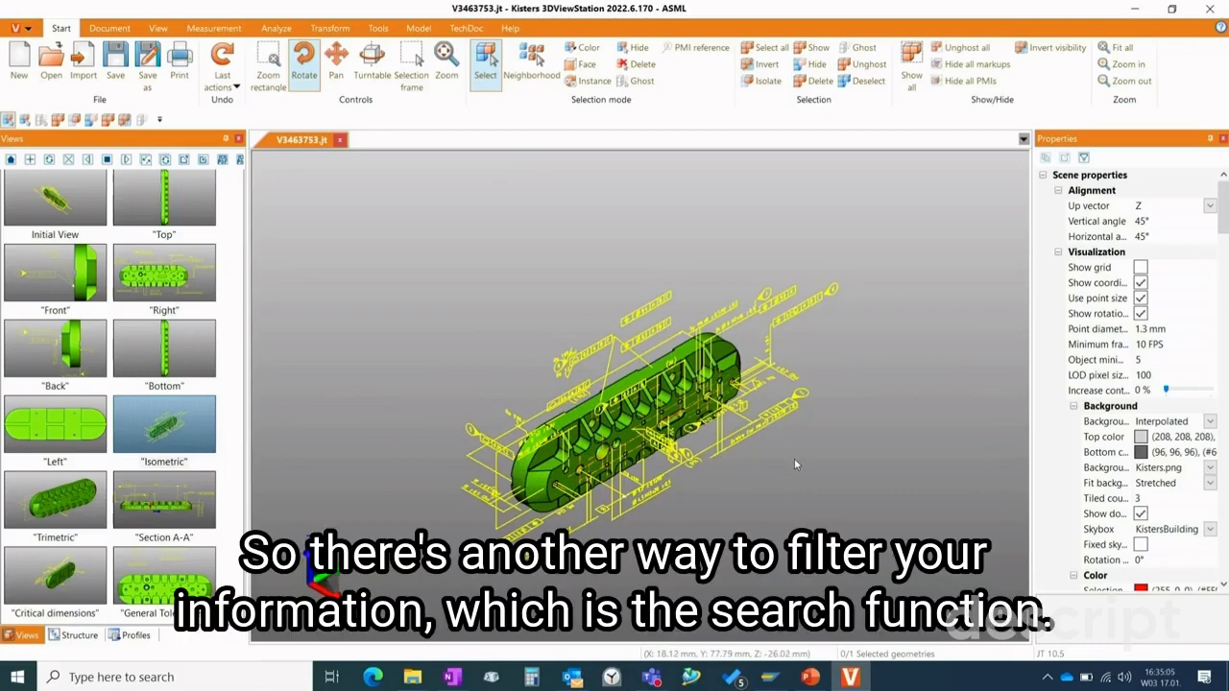
middle_drag(797, 498, 757, 460)
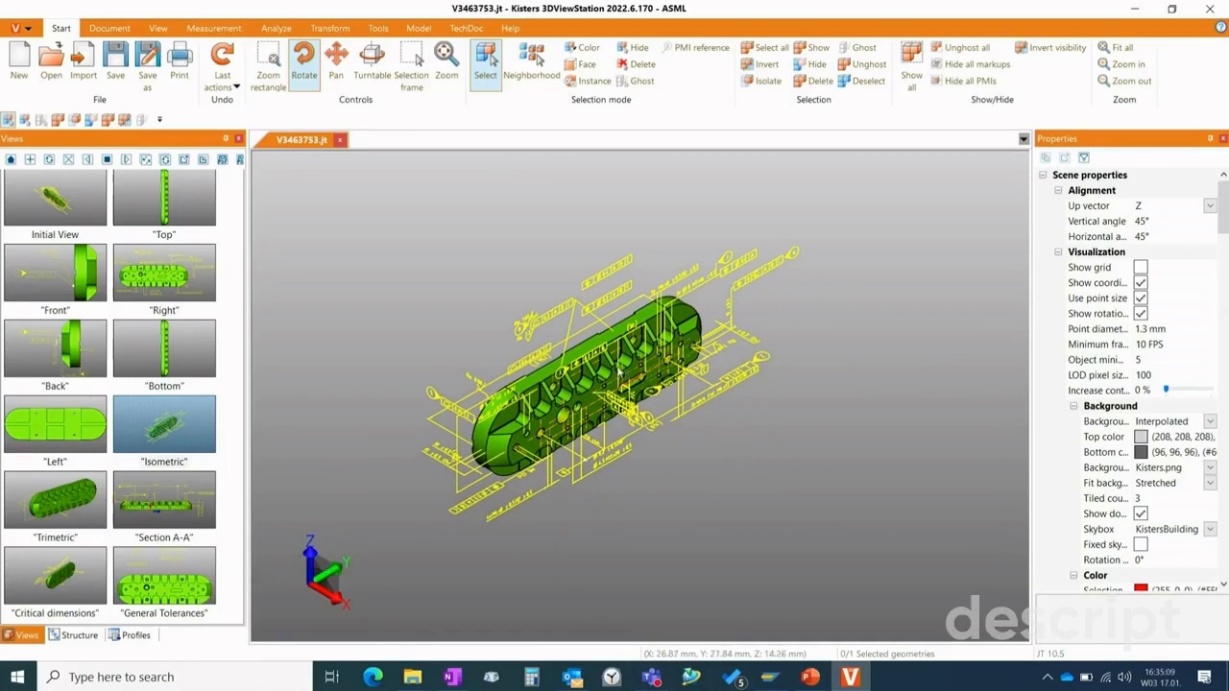
scroll(624, 374, up, 2)
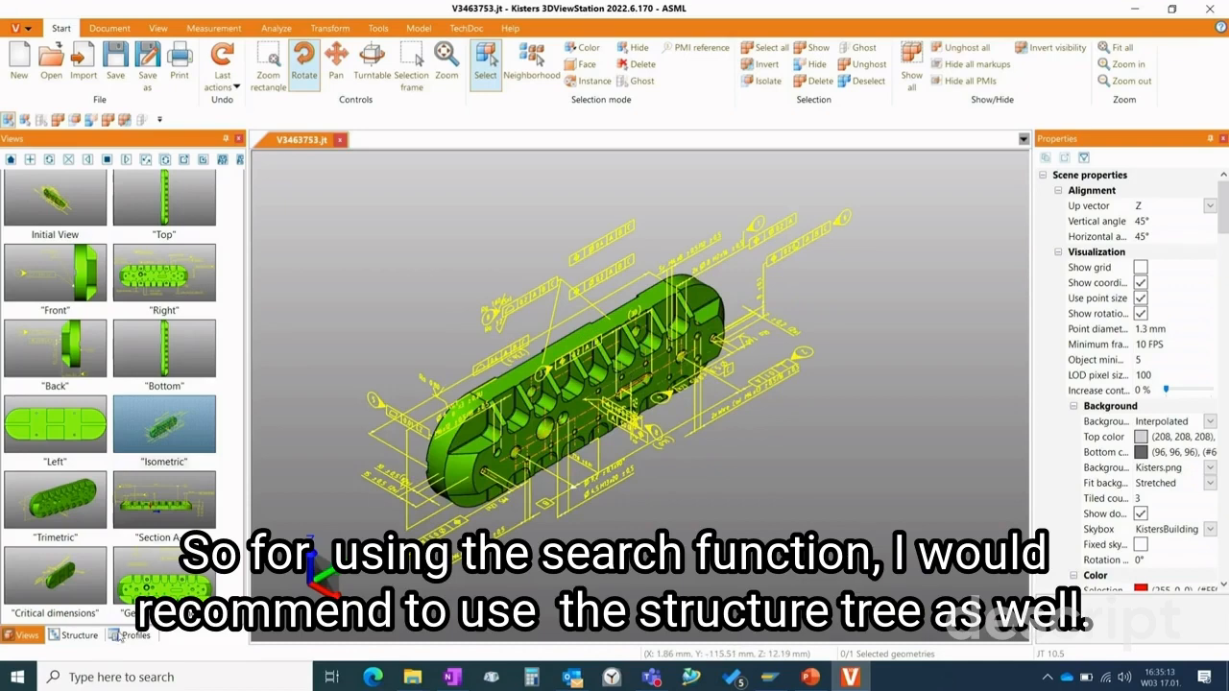
- Show the model's structure tree fully collapsed and open the search function
click(77, 636)
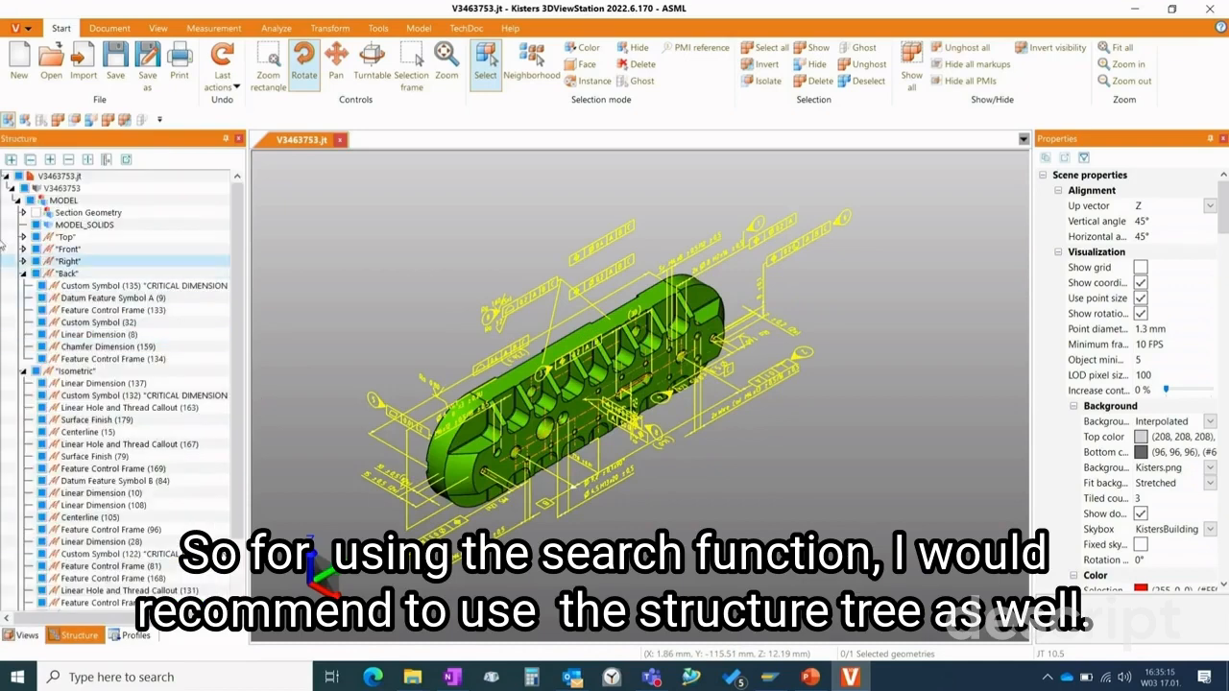
click(31, 160)
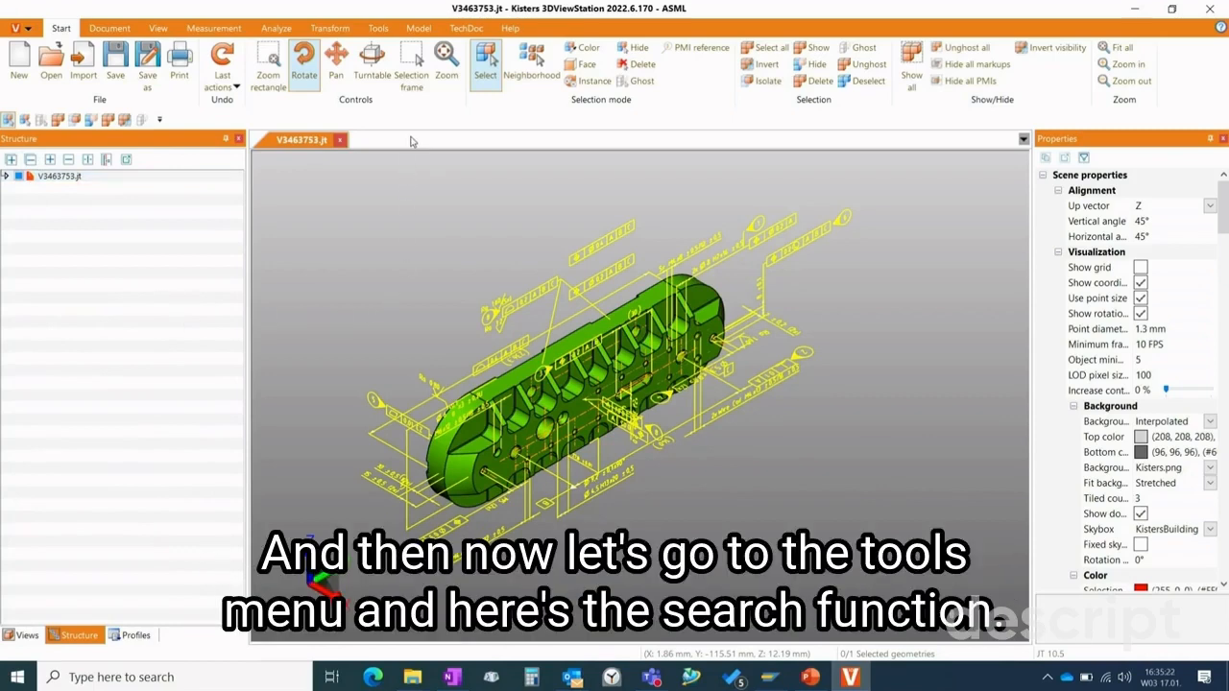
click(379, 28)
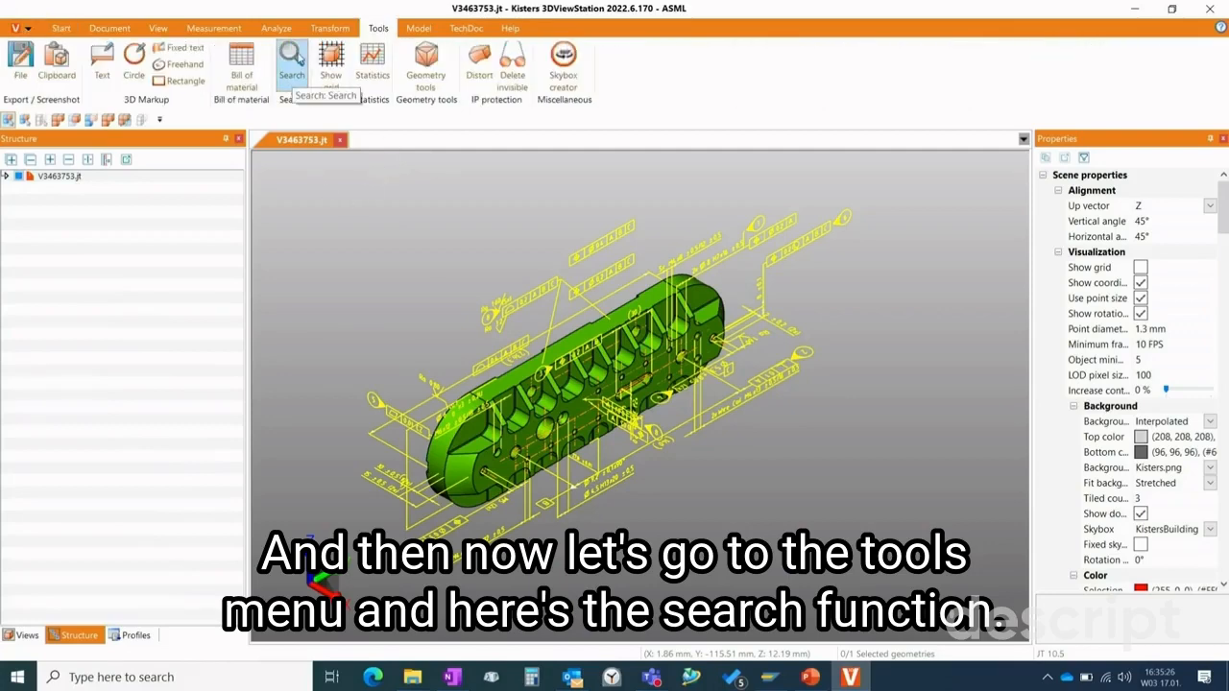
click(297, 60)
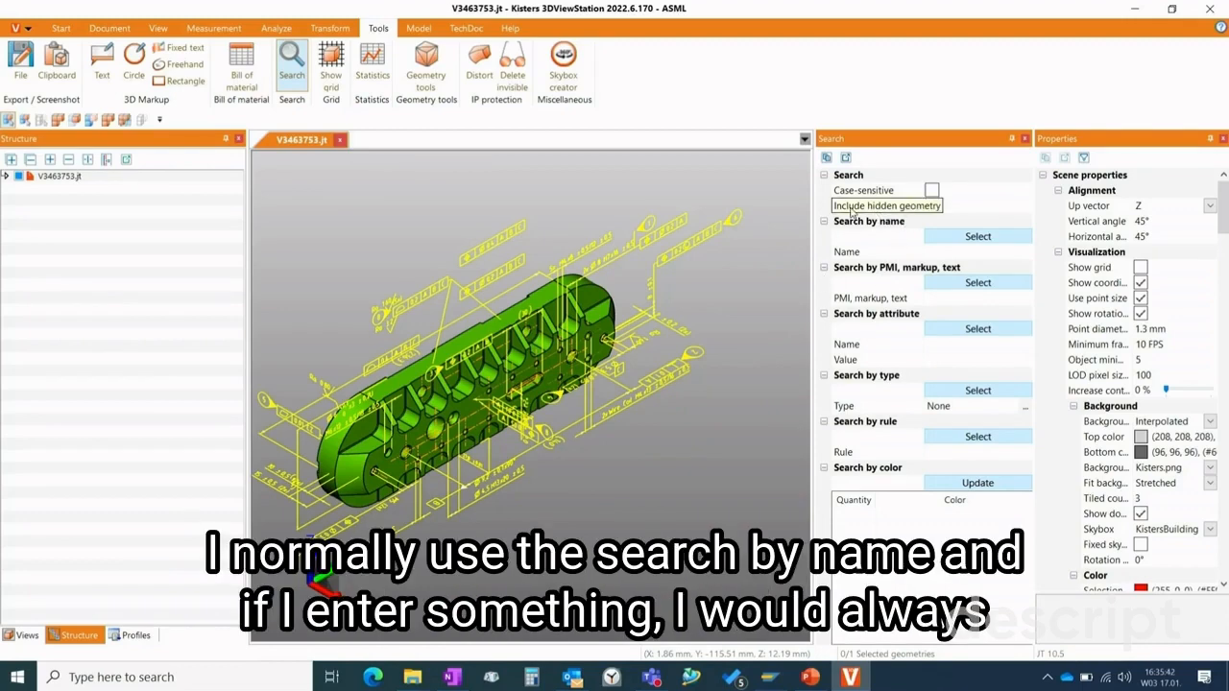
- Search by name for *surface* and inspect the matching surface finish PMIs in the structure tree and the model
click(951, 253)
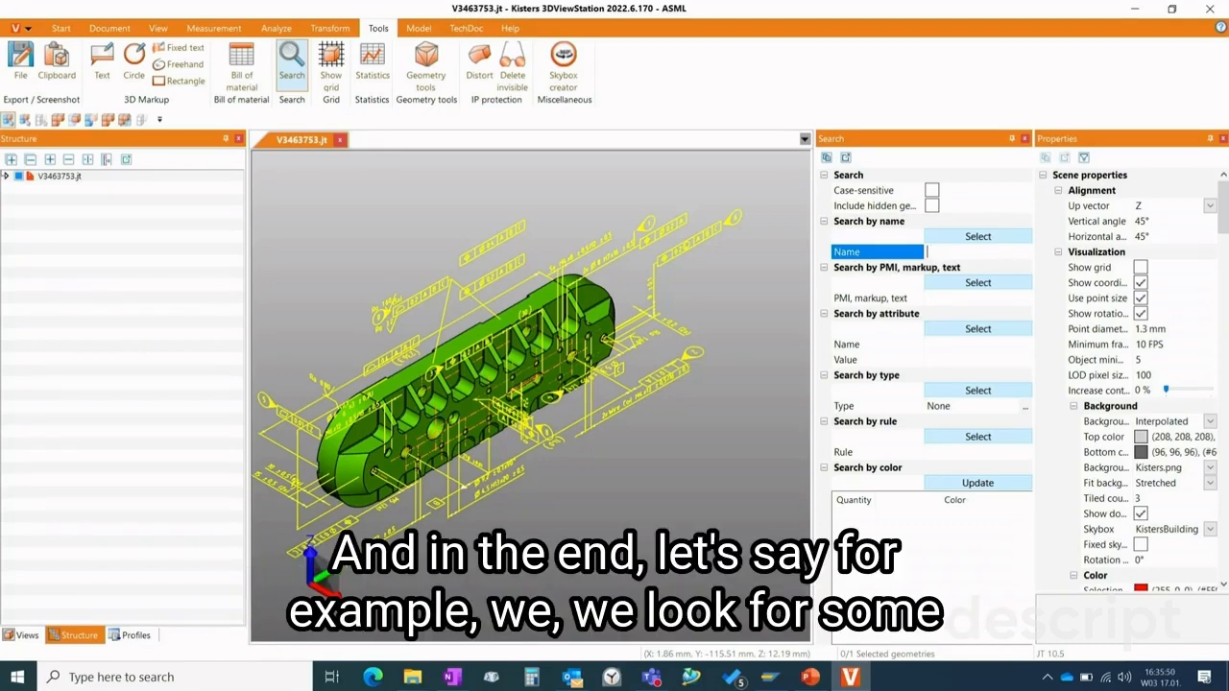
text(*)
text(surf)
text(ace)
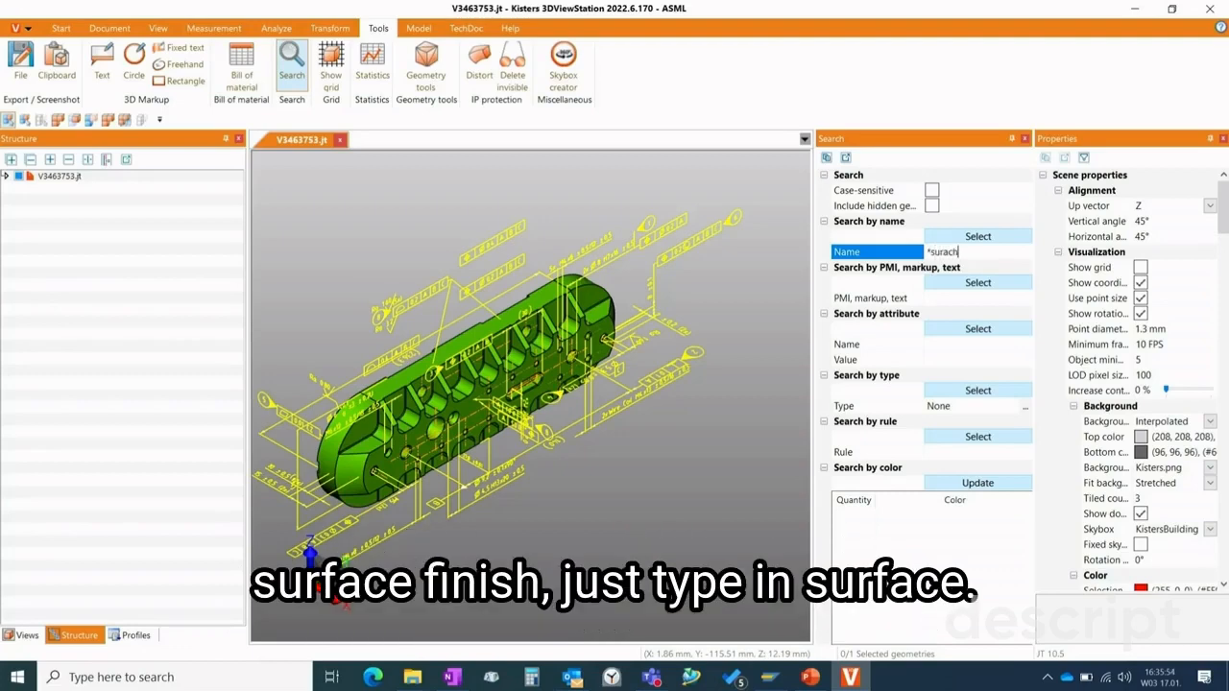
text(e*)
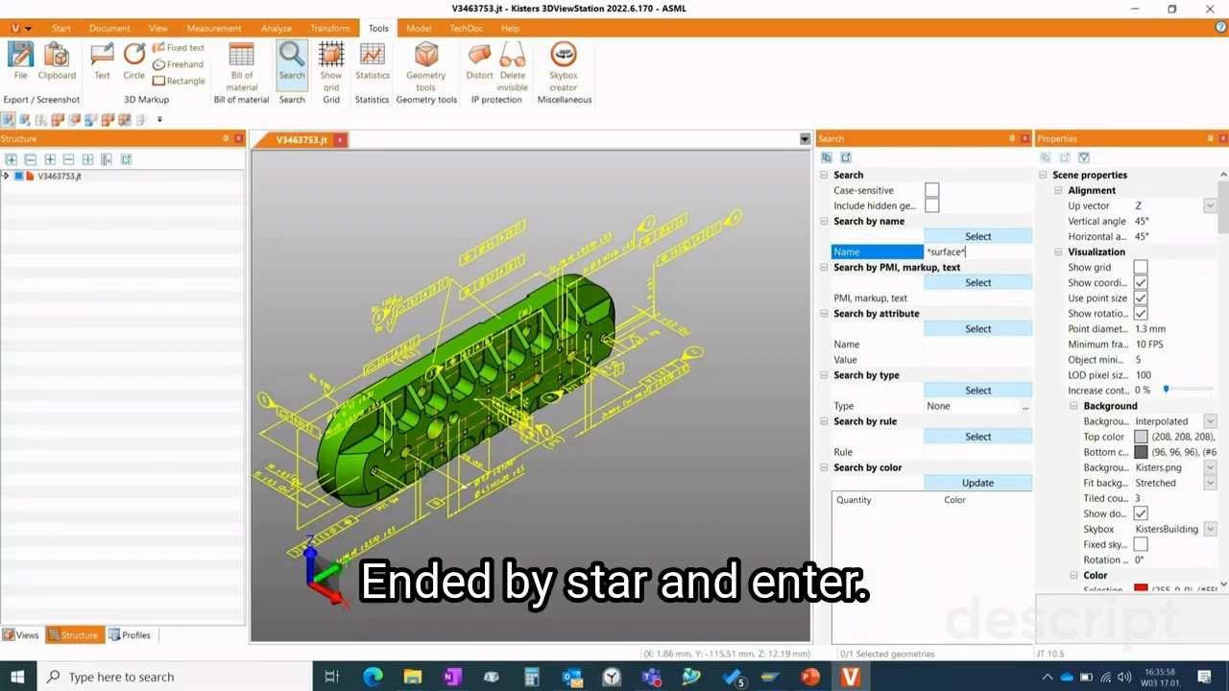
key(Return)
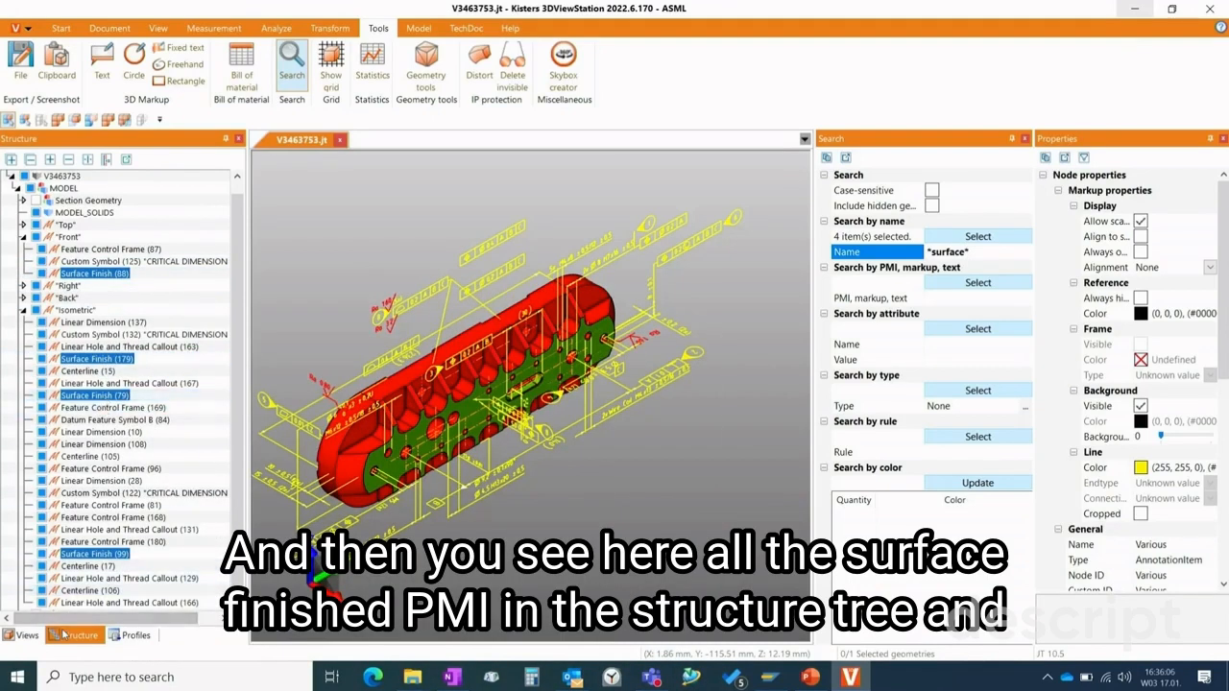
scroll(663, 517, up, 3)
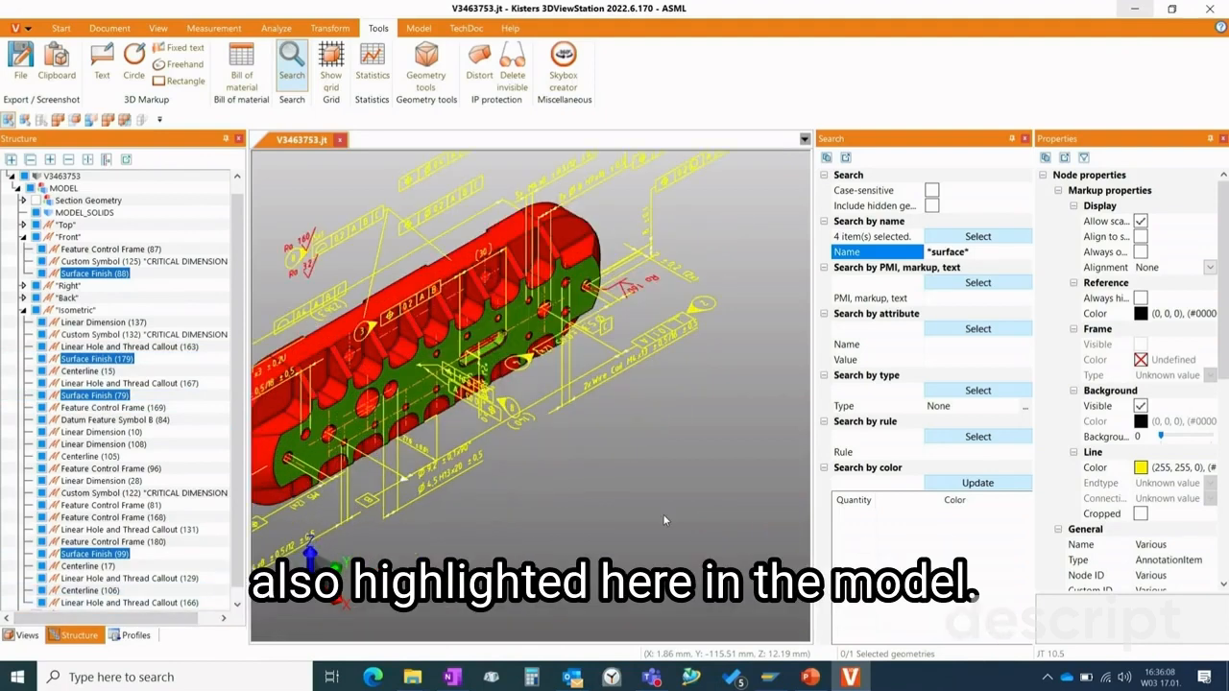
mouse_move(624, 468)
middle_down()
mouse_move(732, 555)
mouse_move(733, 538)
middle_up()
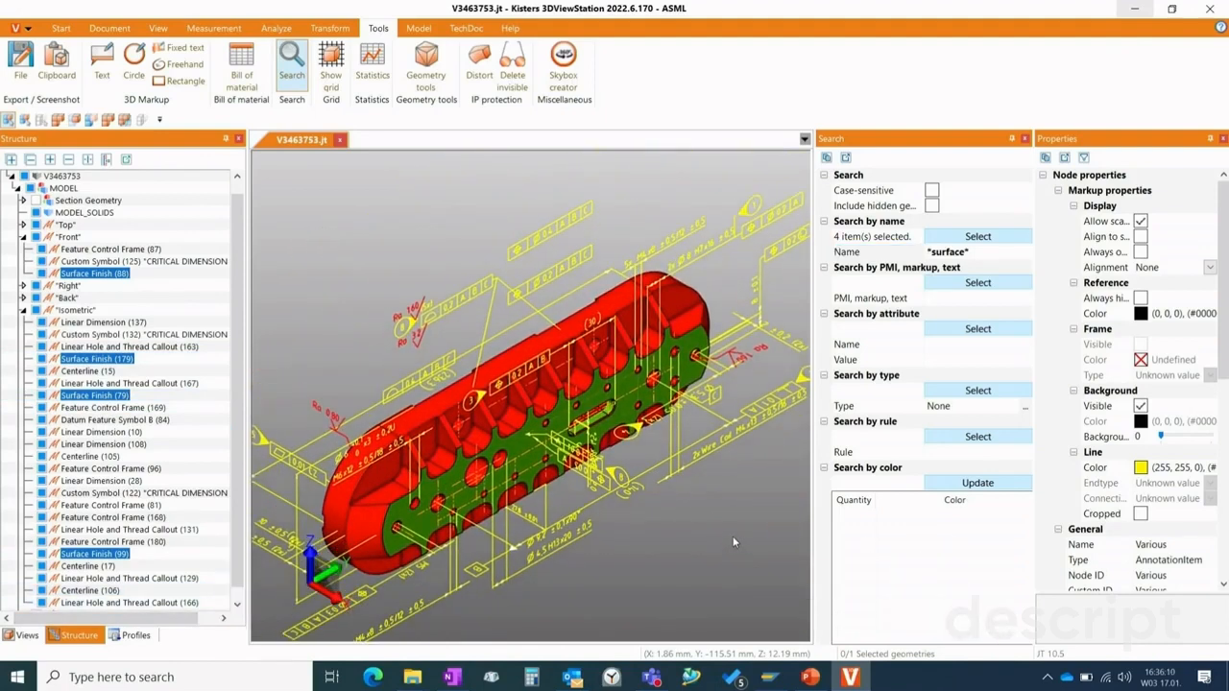
- Search by name for *182* and inspect the matching PMI in the structure tree and the model
click(965, 253)
key(BackSpace)
key(BackSpace)
key(BackSpace)
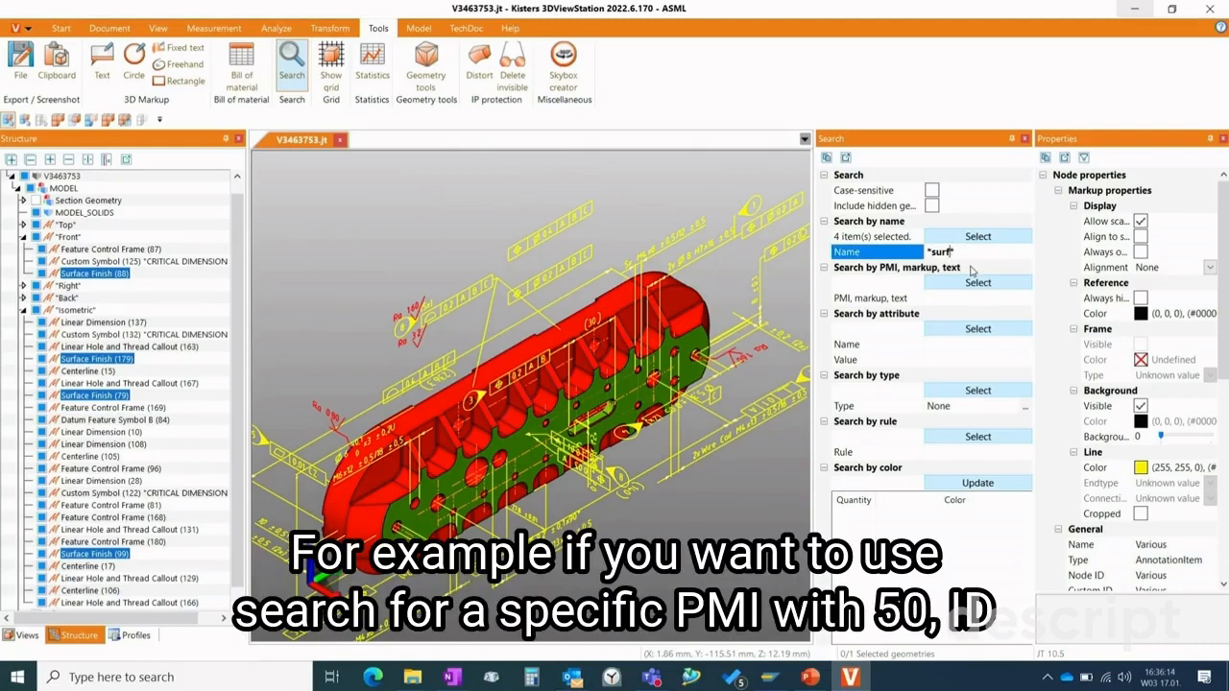
key(BackSpace)
key(BackSpace)
key(BackSpace)
key(BackSpace)
key(BackSpace)
text(*182)
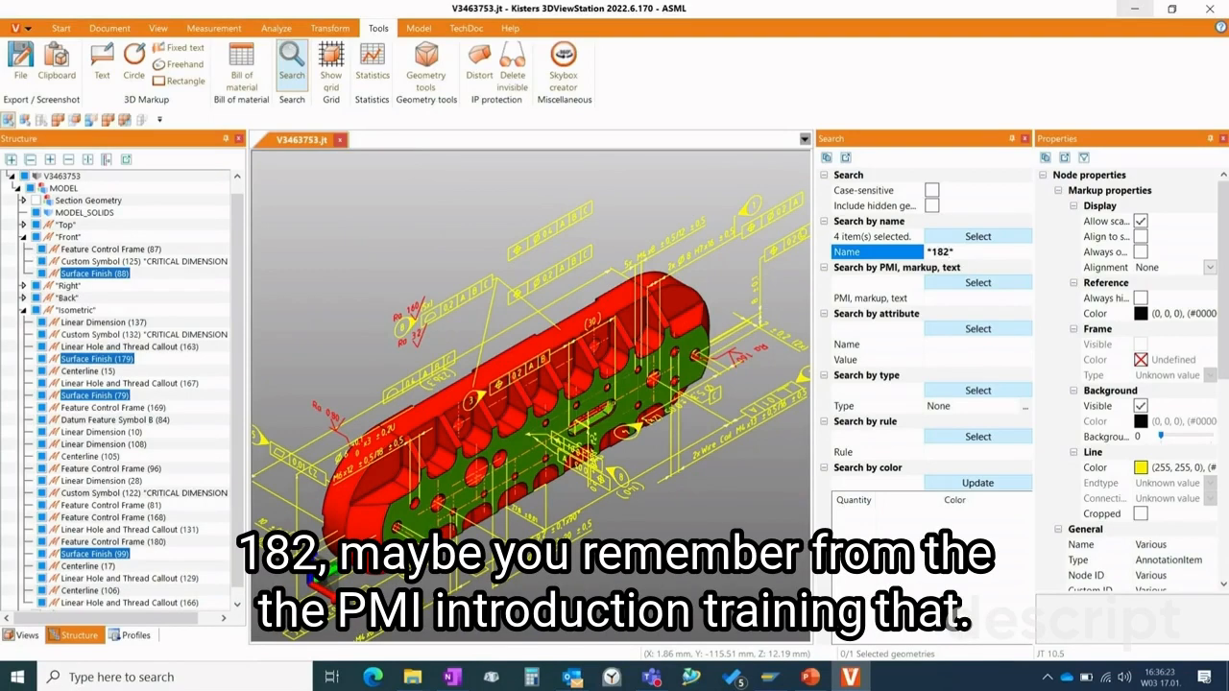
text(*)
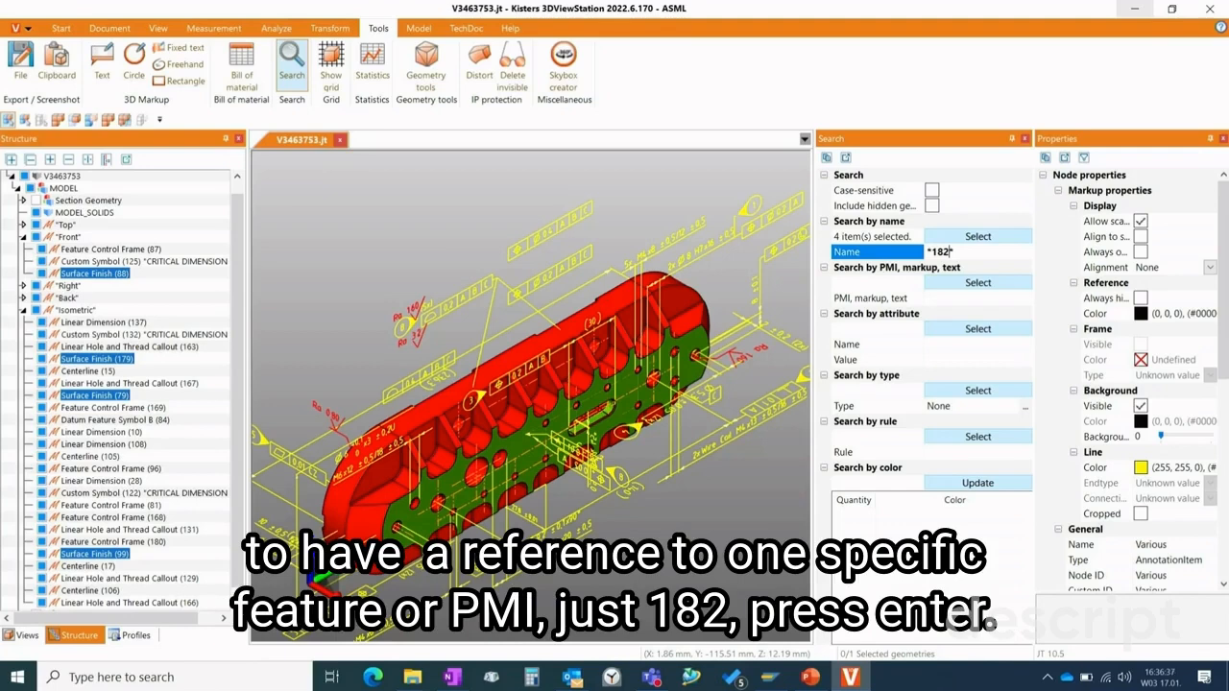
key(Return)
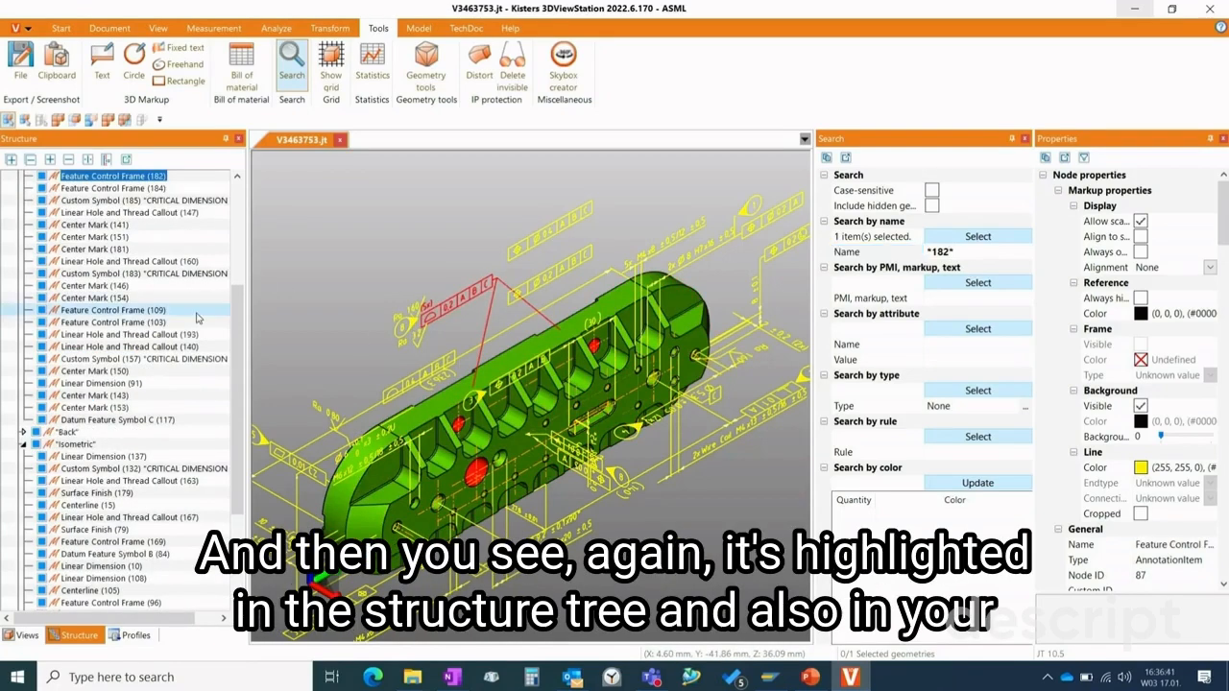
scroll(197, 316, up, 2)
scroll(197, 317, up, 3)
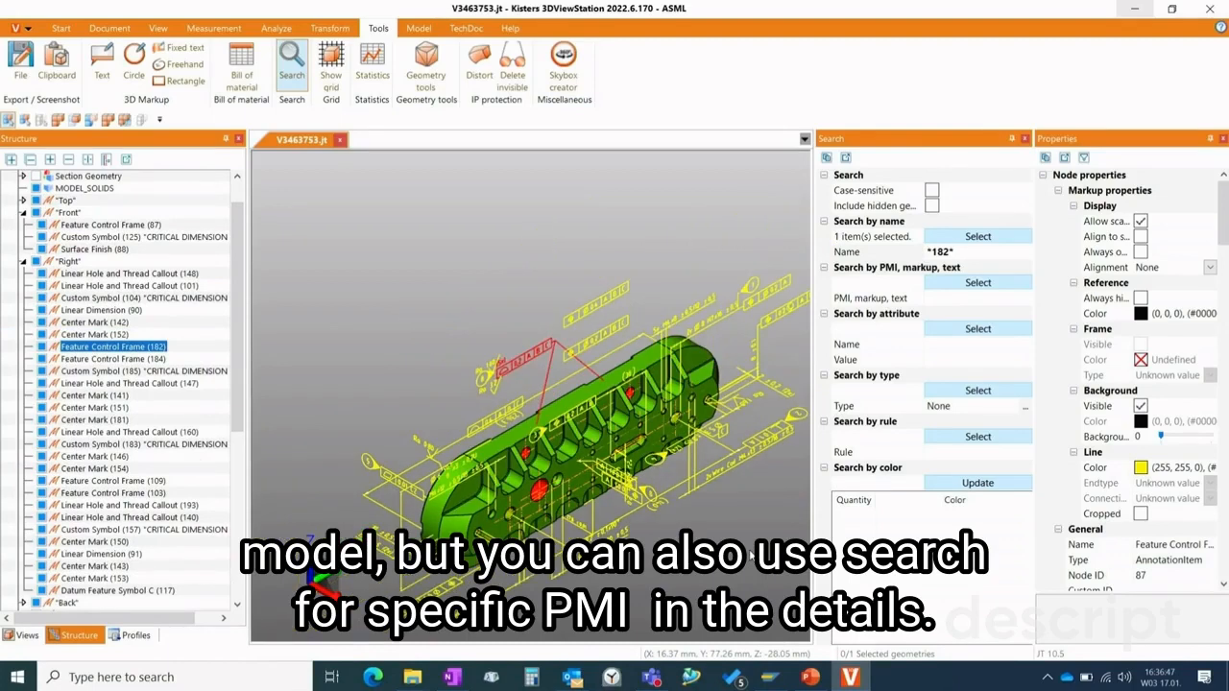
scroll(752, 555, down, 2)
drag(752, 555, 701, 514)
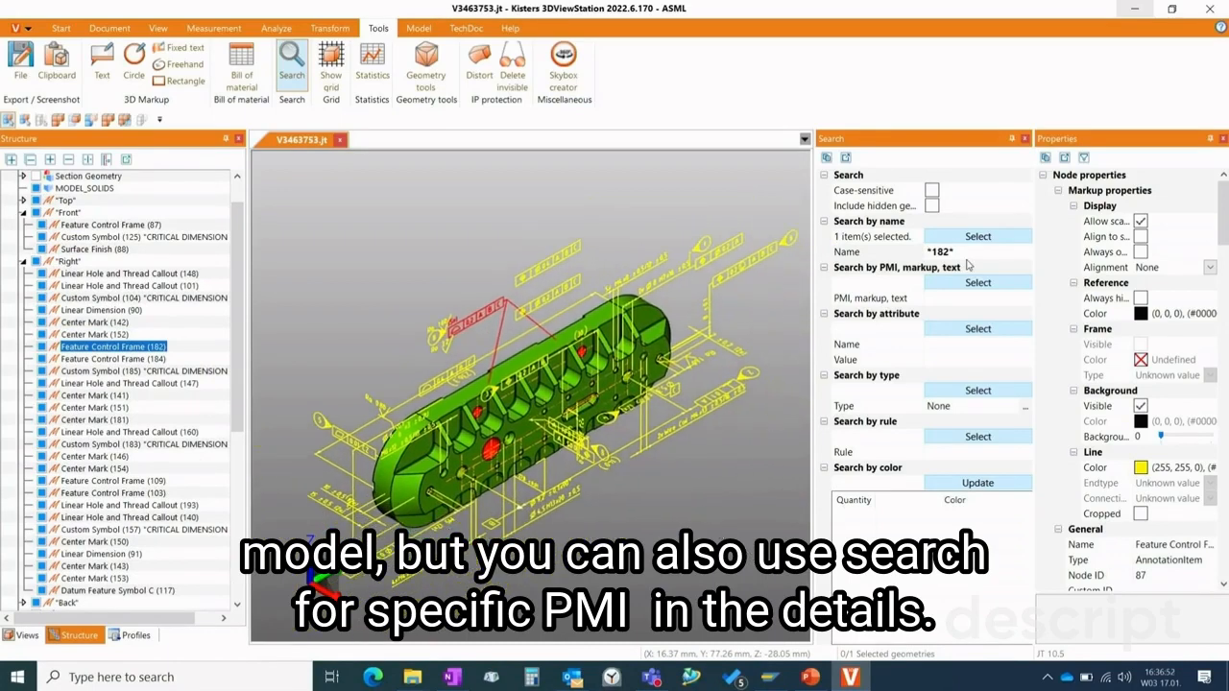
- Clear the name search, search by attribute value 182 instead, and look through the selected PMI's attributes
drag(967, 256, 901, 256)
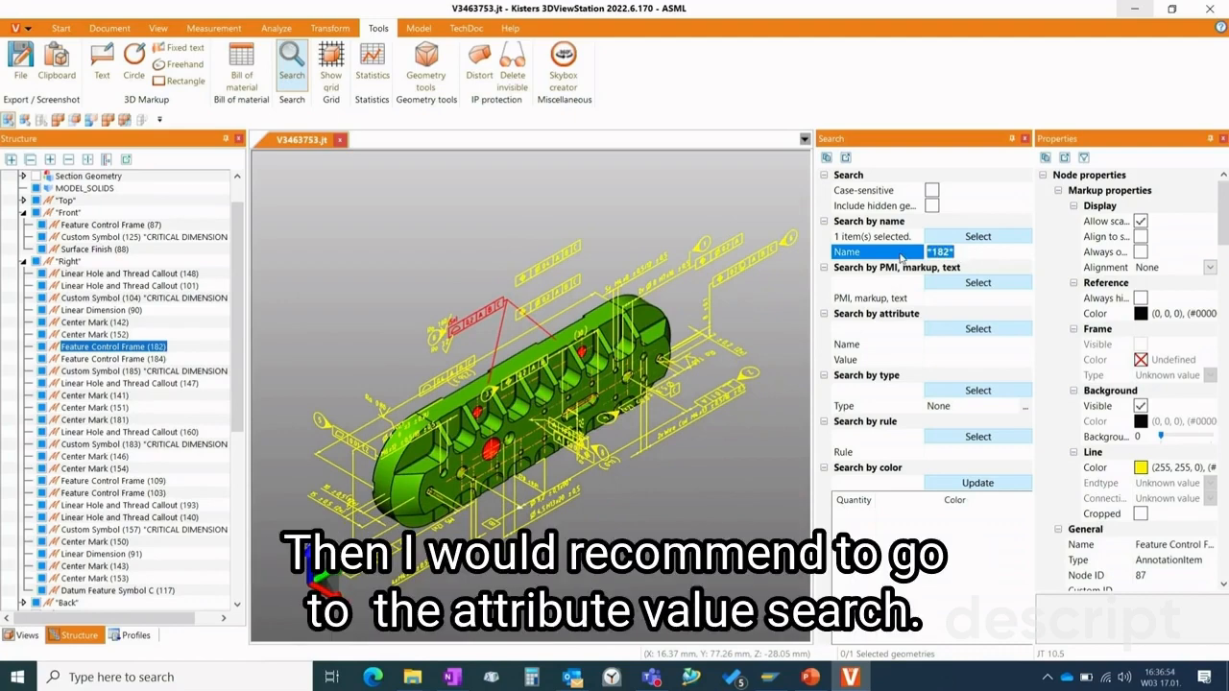
key(Delete)
click(930, 360)
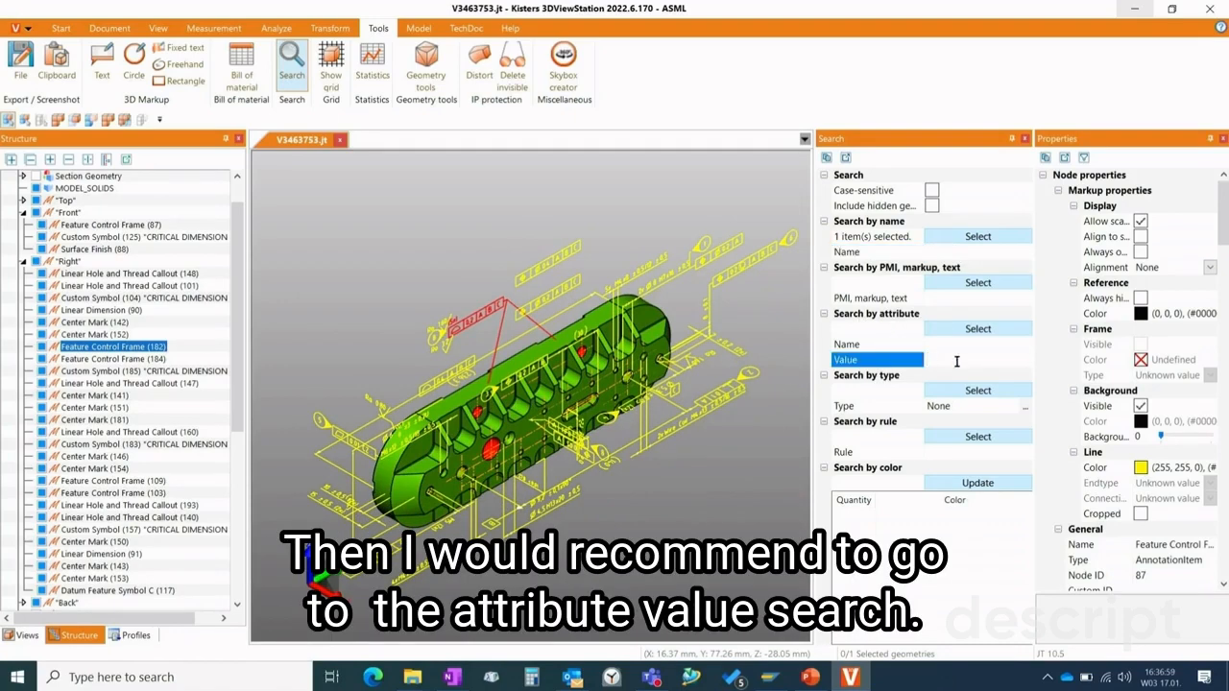
text(18)
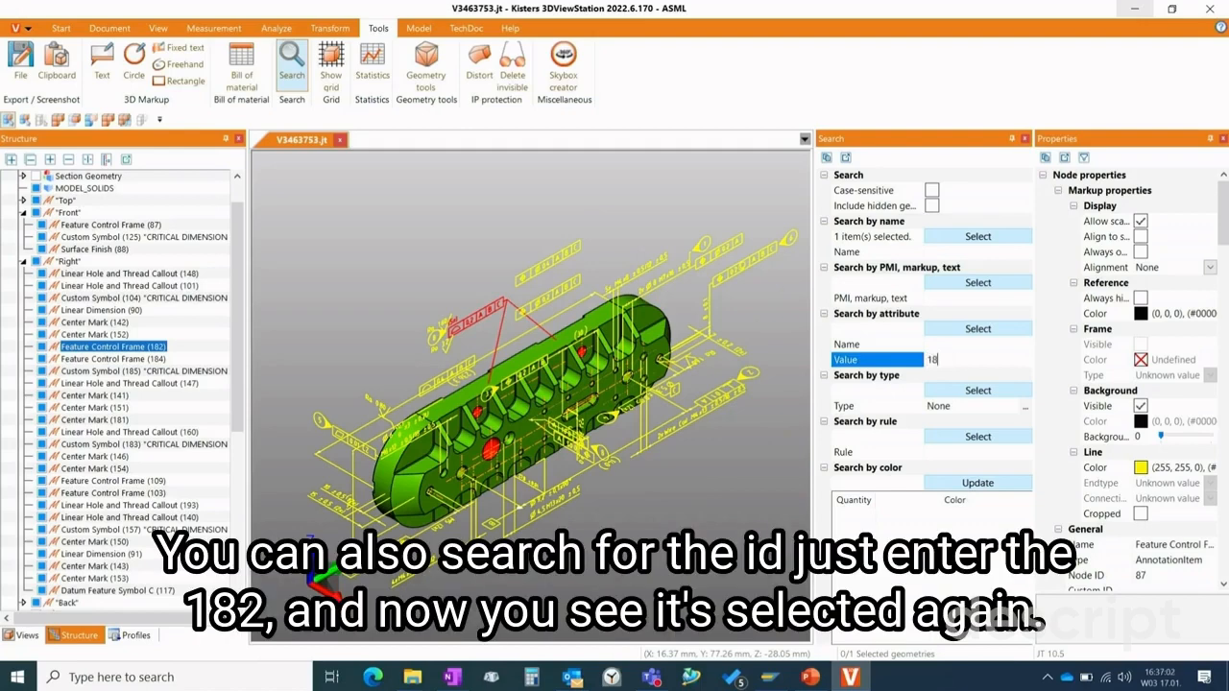
text(2)
key(Return)
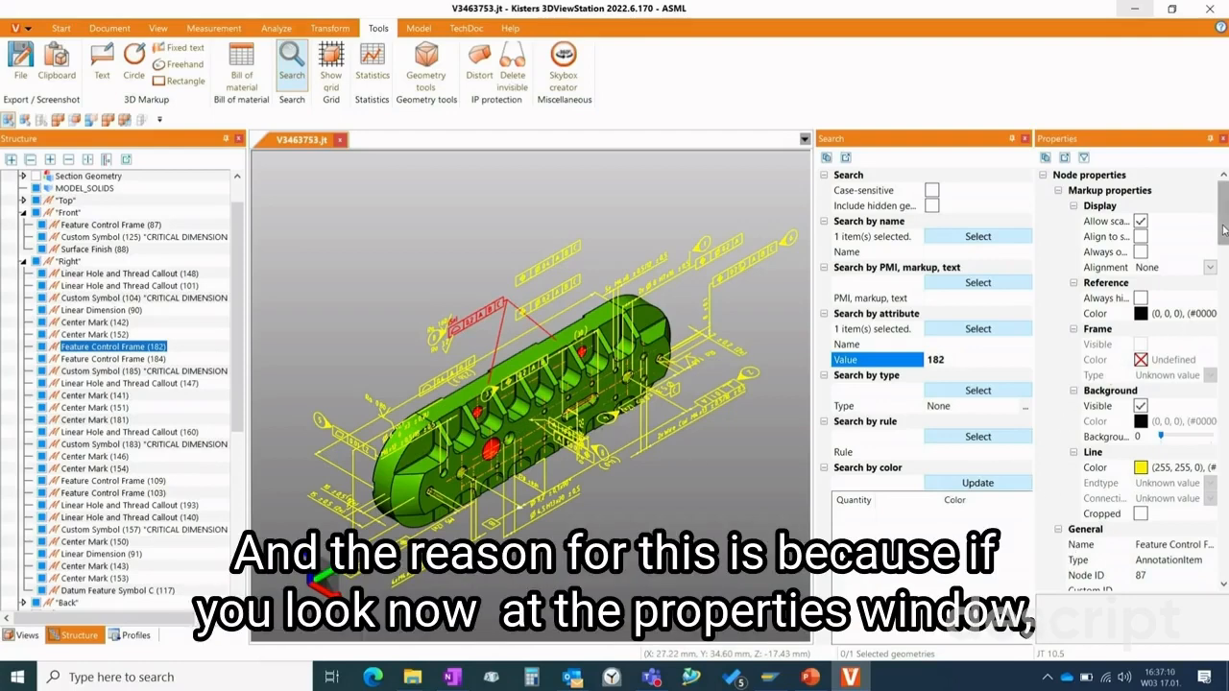
scroll(1224, 229, down, 8)
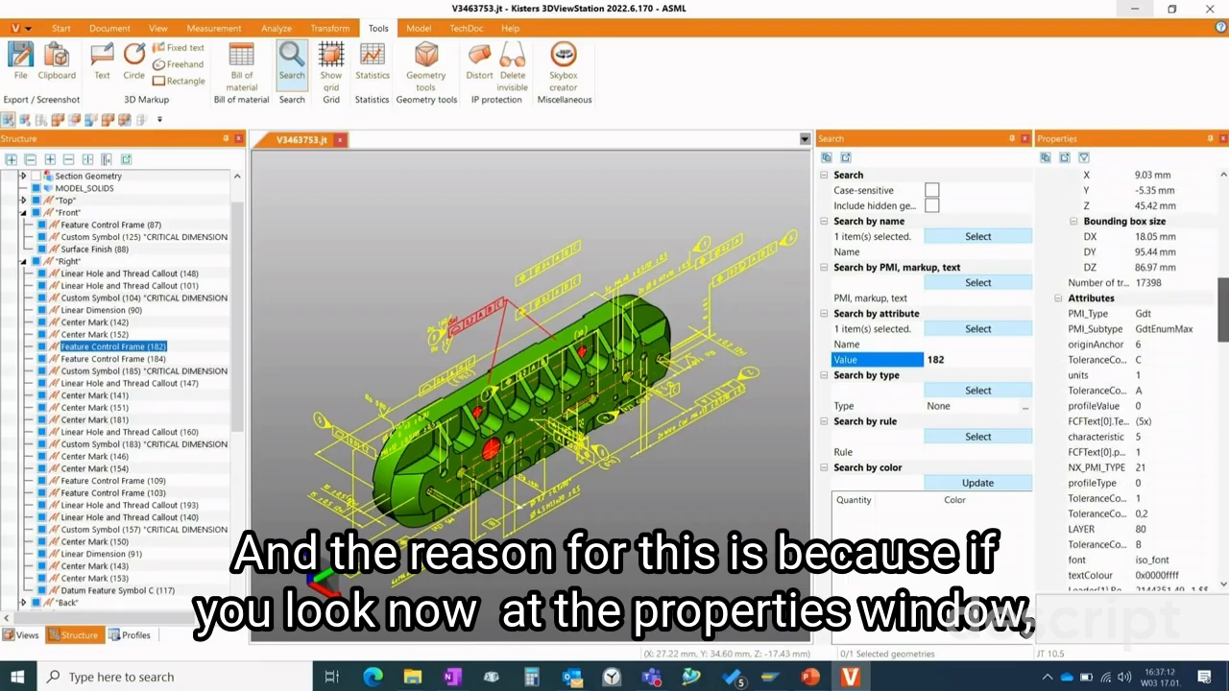
scroll(1148, 384, down, 3)
scroll(1148, 384, up, 5)
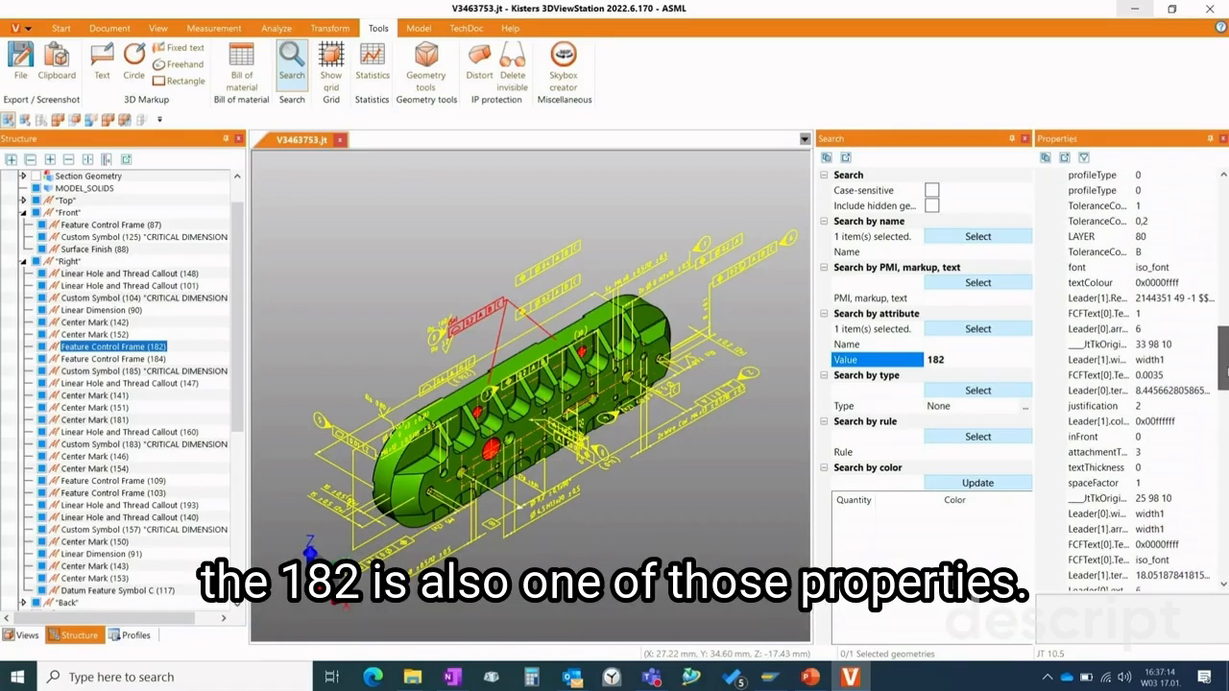
scroll(1074, 387, up, 5)
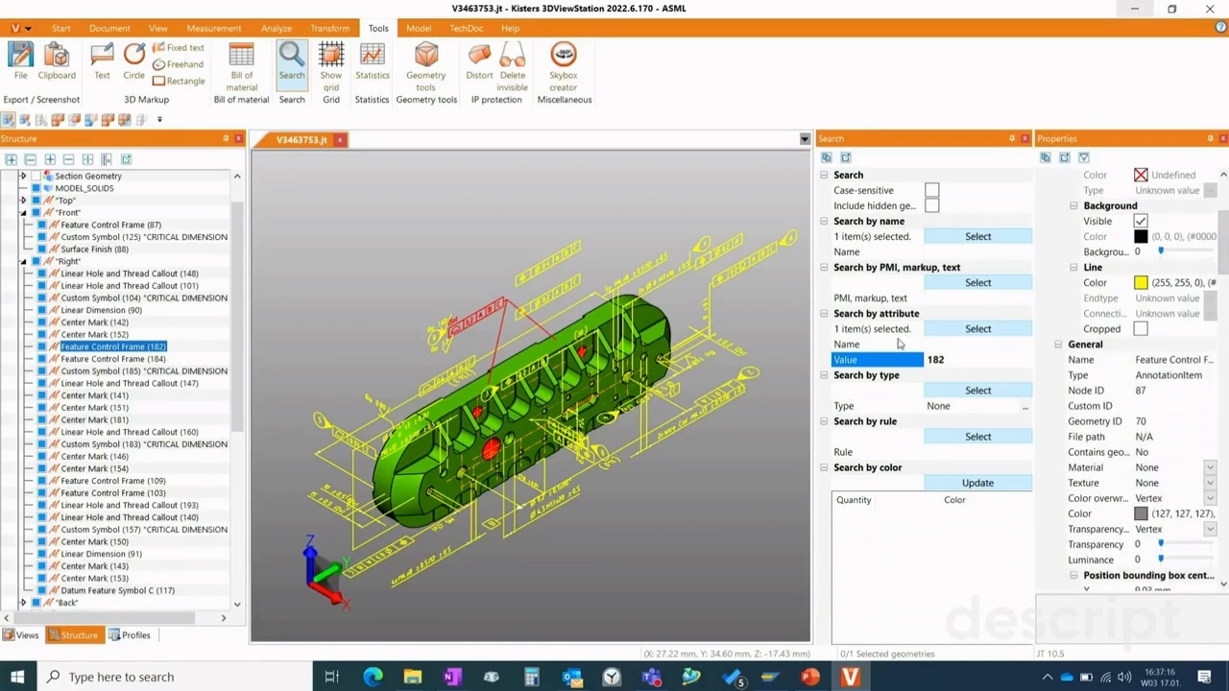
- Search by attribute value M6 and check the matching thread callout's attributes
click(948, 363)
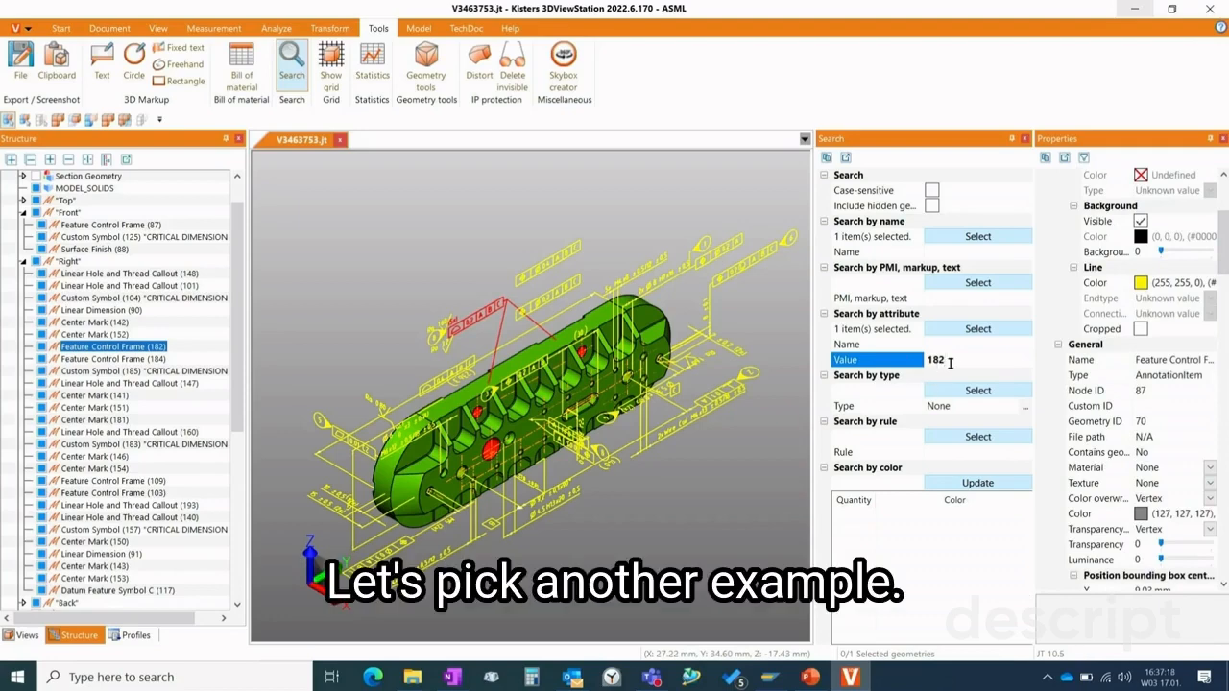
key(BackSpace)
key(BackSpace)
key(BackSpace)
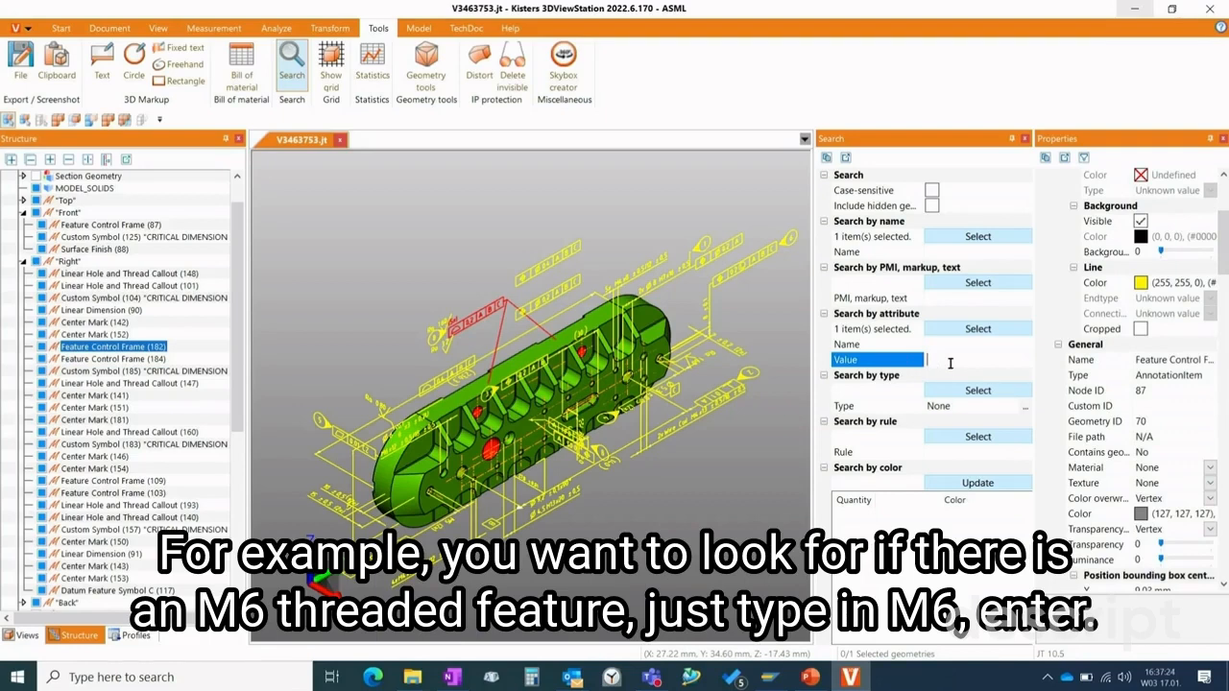
text(M6)
key(Return)
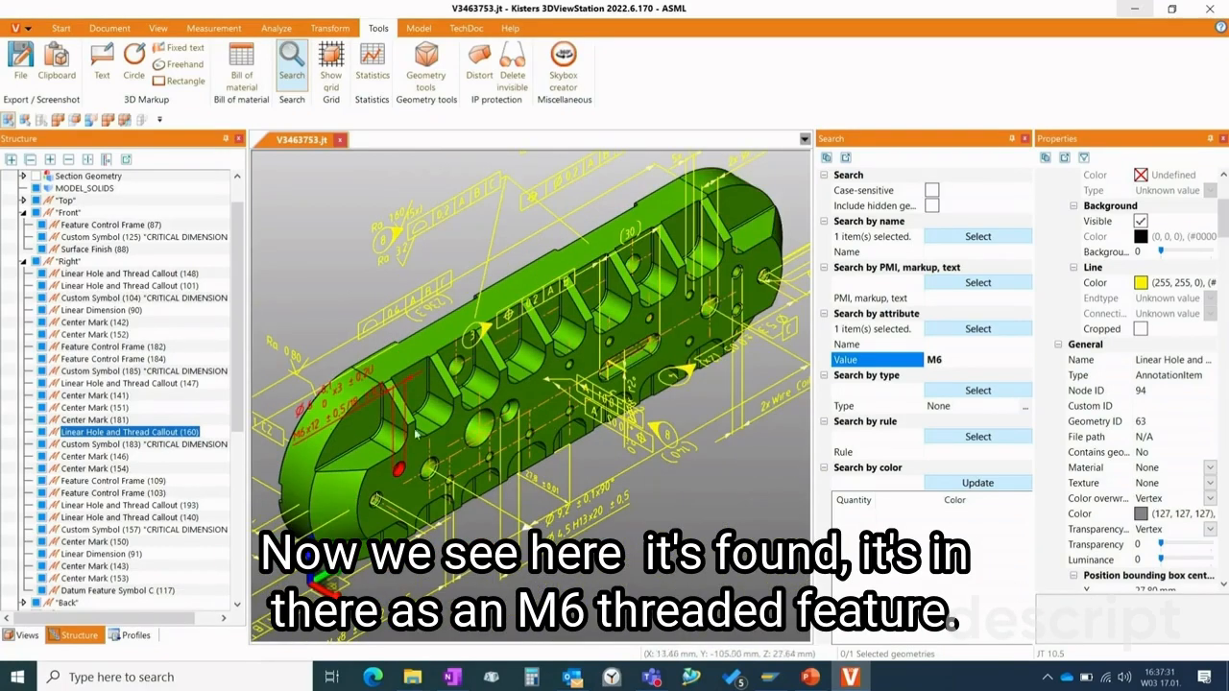
scroll(1224, 230, down, 5)
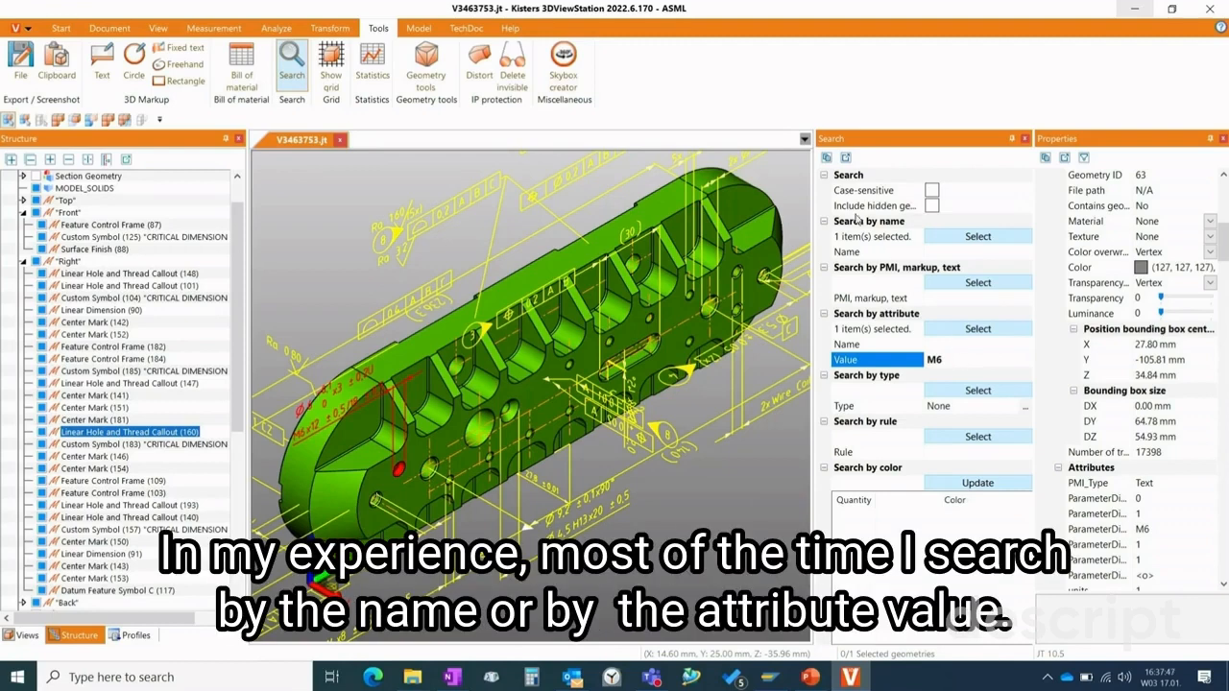
- Close the search function and return to the saved views
click(946, 253)
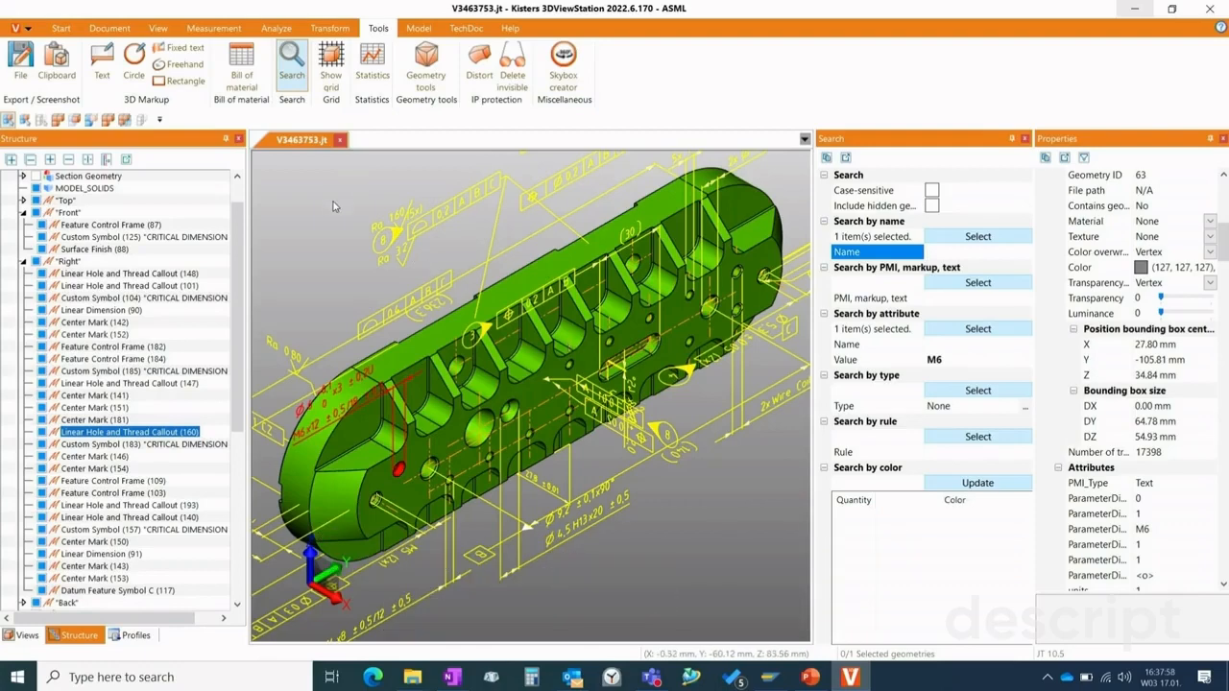
scroll(374, 222, down, 3)
scroll(373, 218, up, 3)
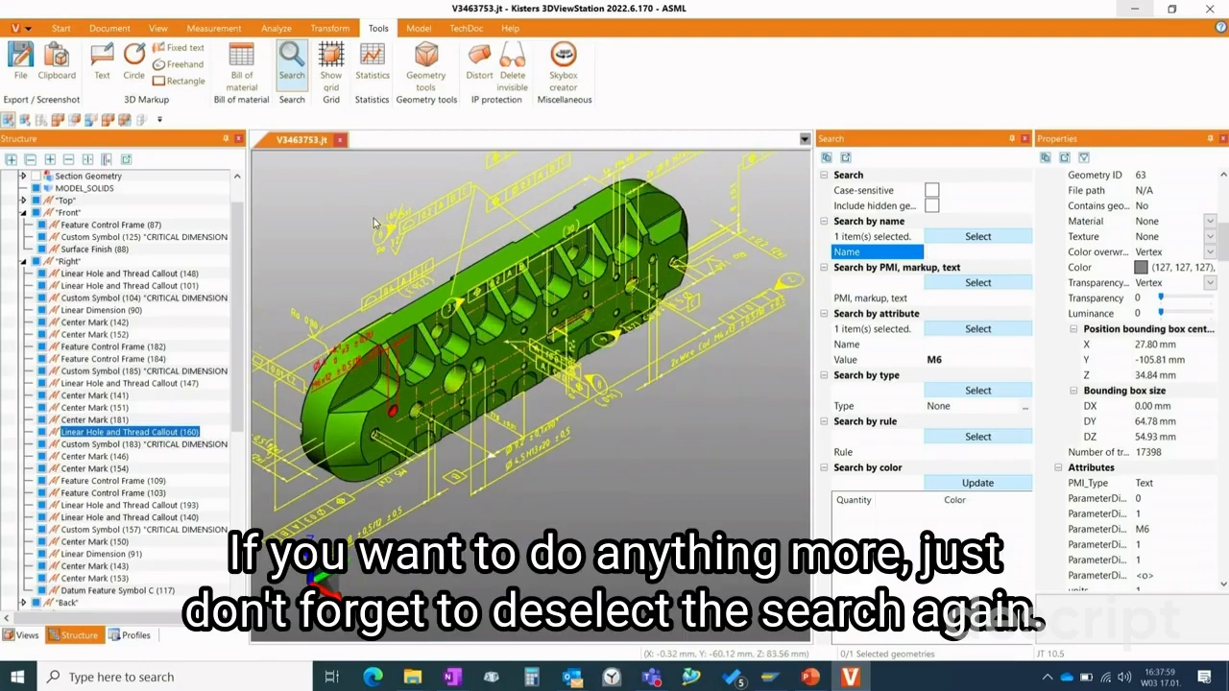
click(291, 67)
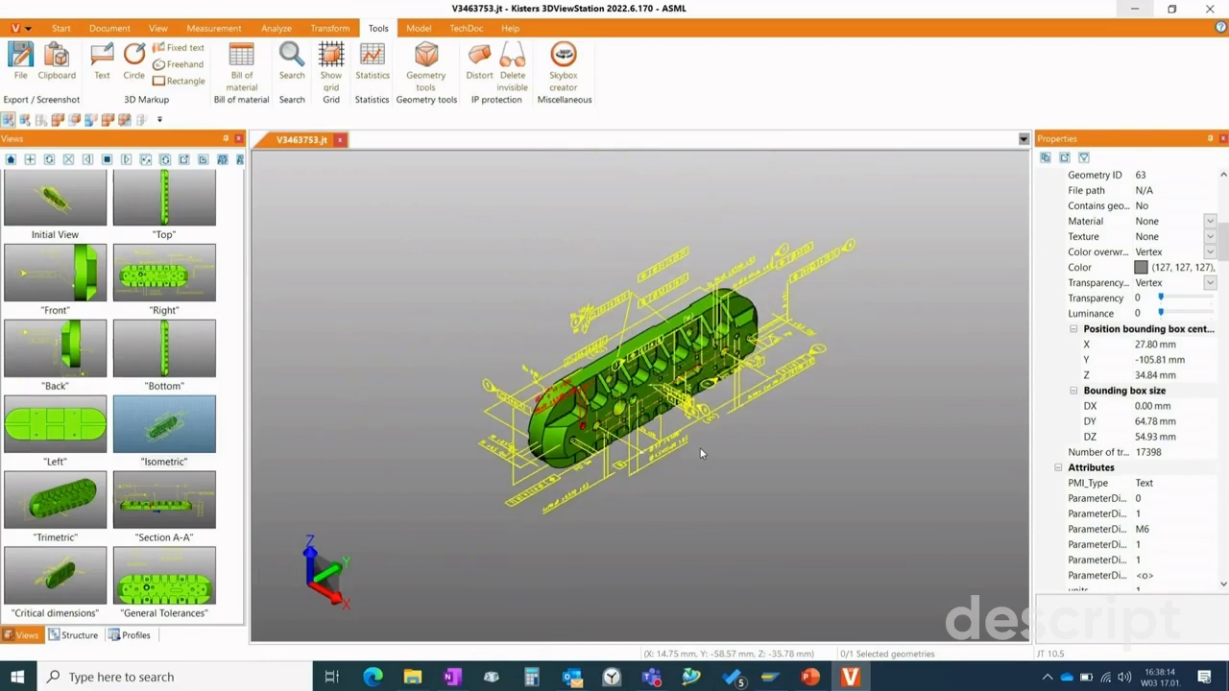
- Activate the saved Section A-A view and inspect the cut through the part in 3D
click(178, 506)
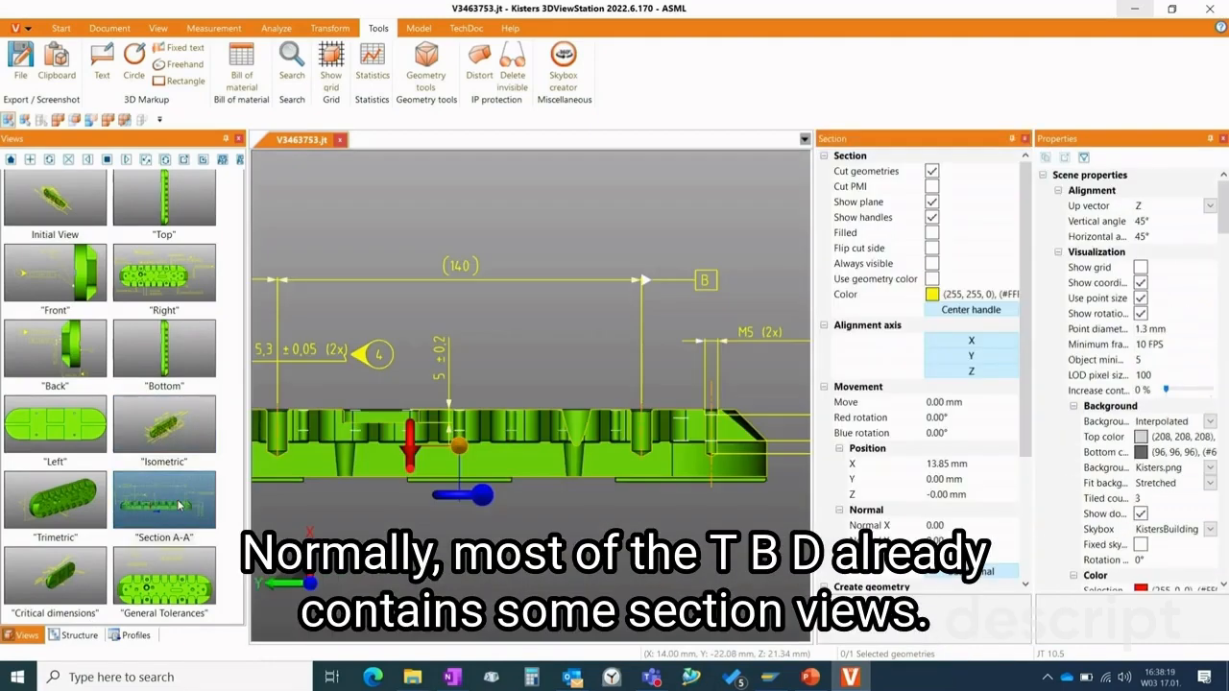
drag(422, 533, 514, 570)
drag(750, 405, 775, 449)
drag(516, 486, 509, 477)
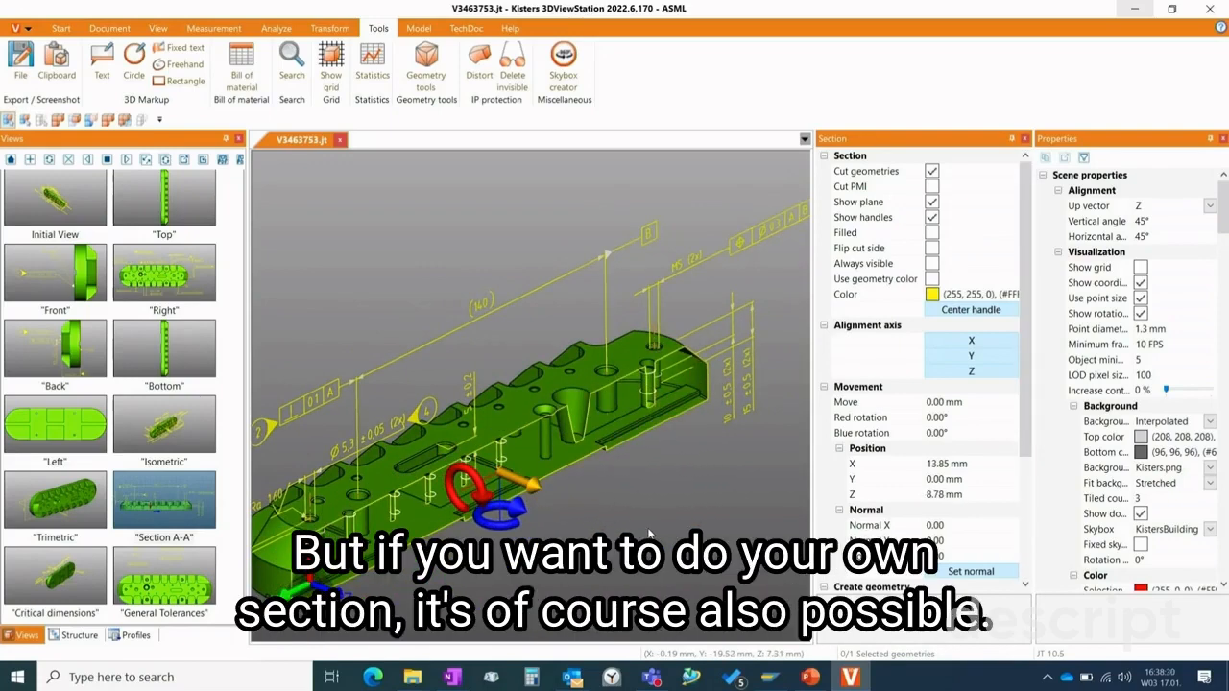
- Activate the saved Bottom view, orient the part in 3D, and place a custom Normal section on its rounded end
click(155, 357)
drag(583, 367, 813, 249)
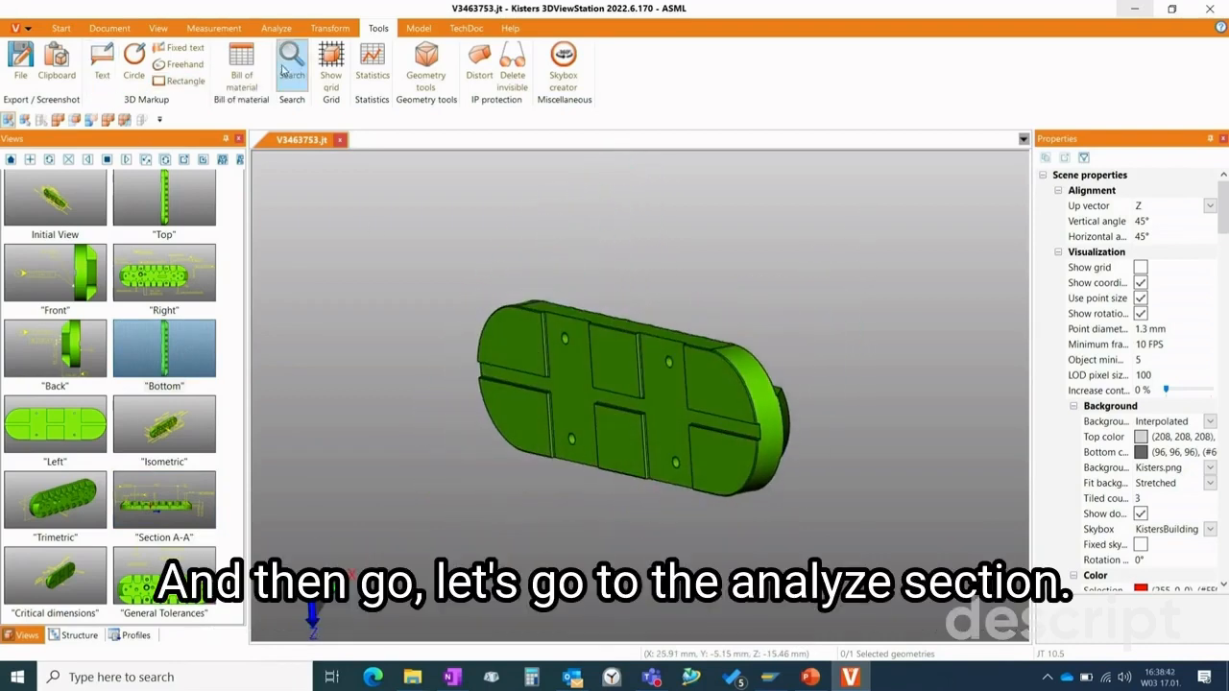
click(277, 28)
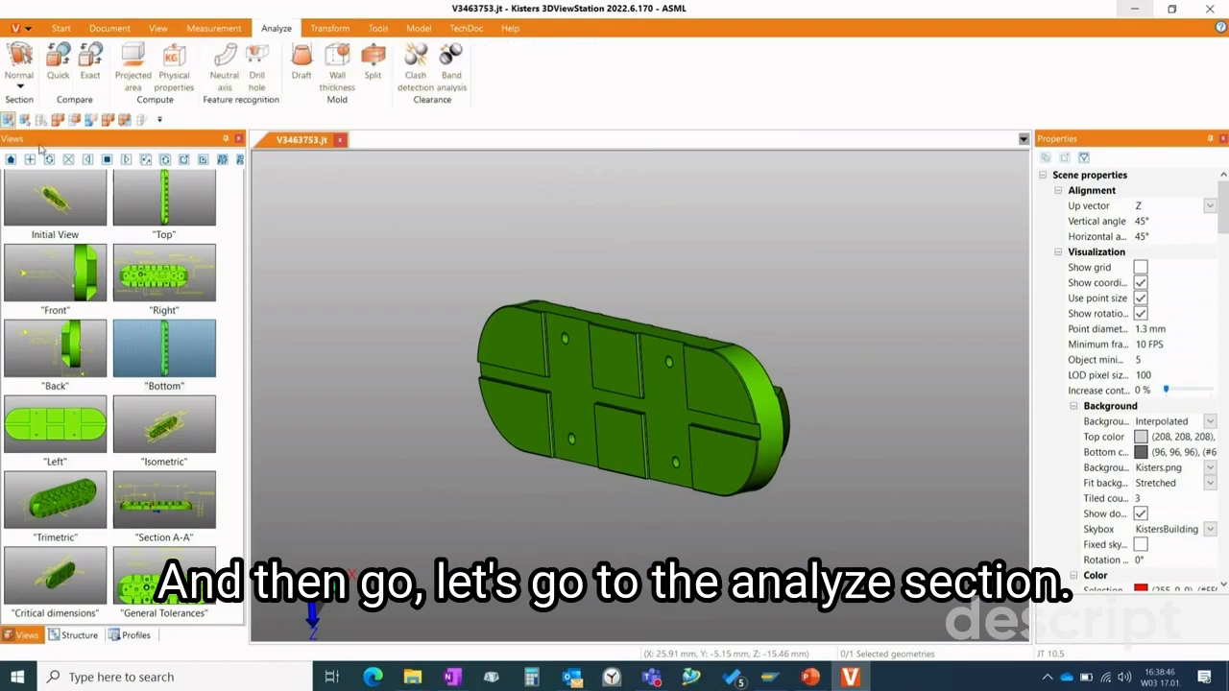
click(20, 84)
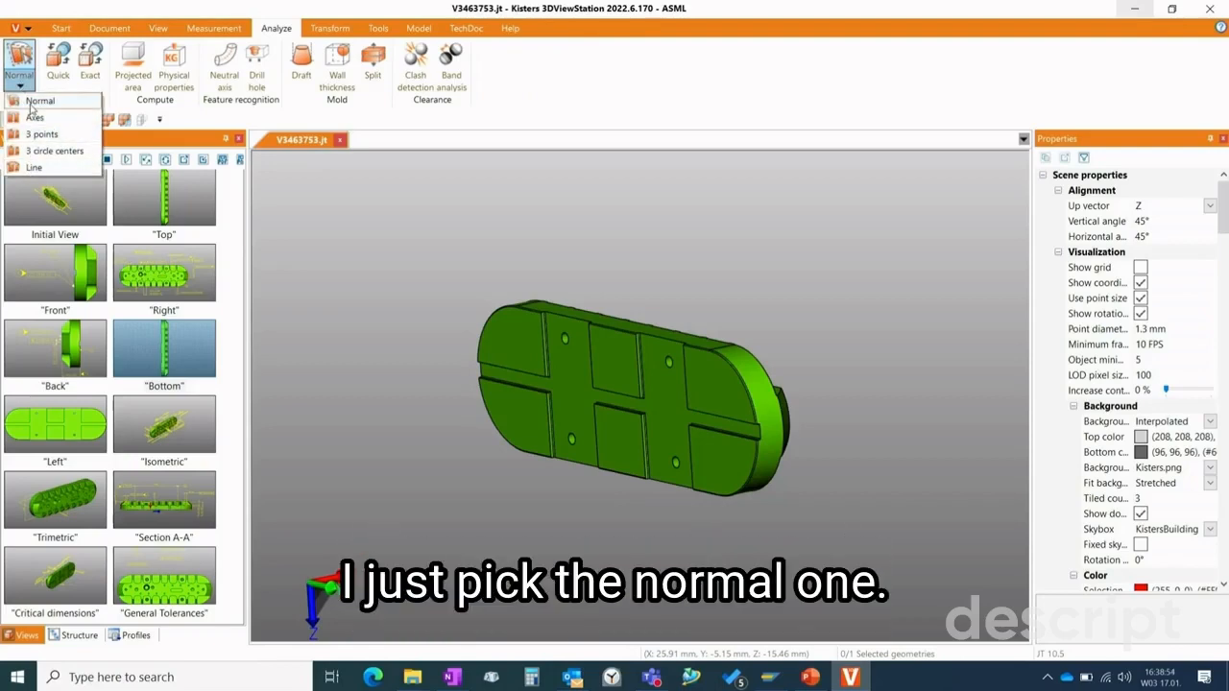
click(29, 101)
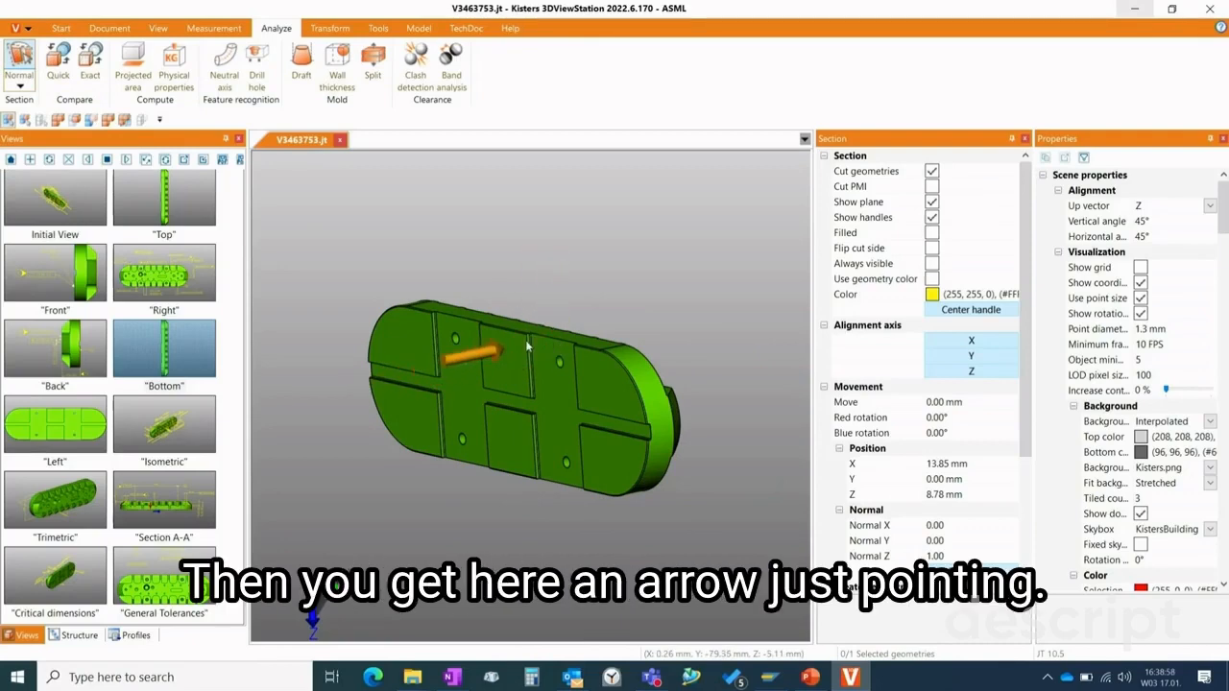
click(677, 436)
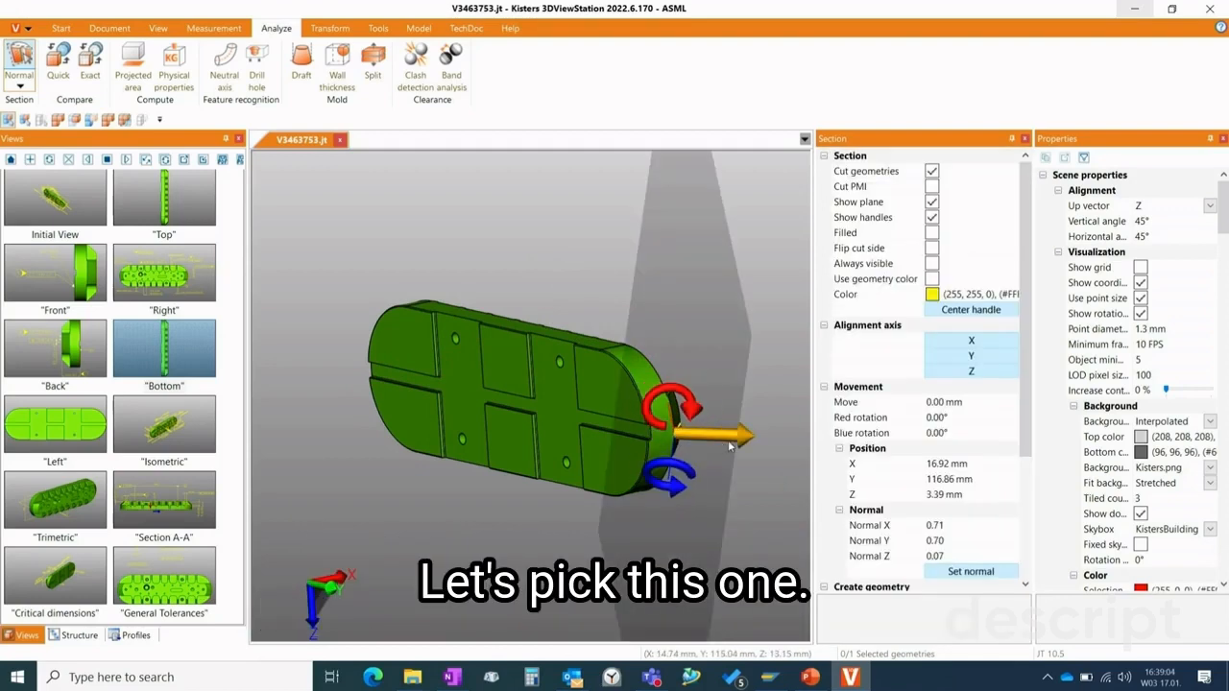
- Move and rotate the section plane into the part to about X -28.12, Y 72.03, Z -0.93 mm, and inspect the cut
drag(730, 438, 558, 397)
scroll(567, 400, up, 5)
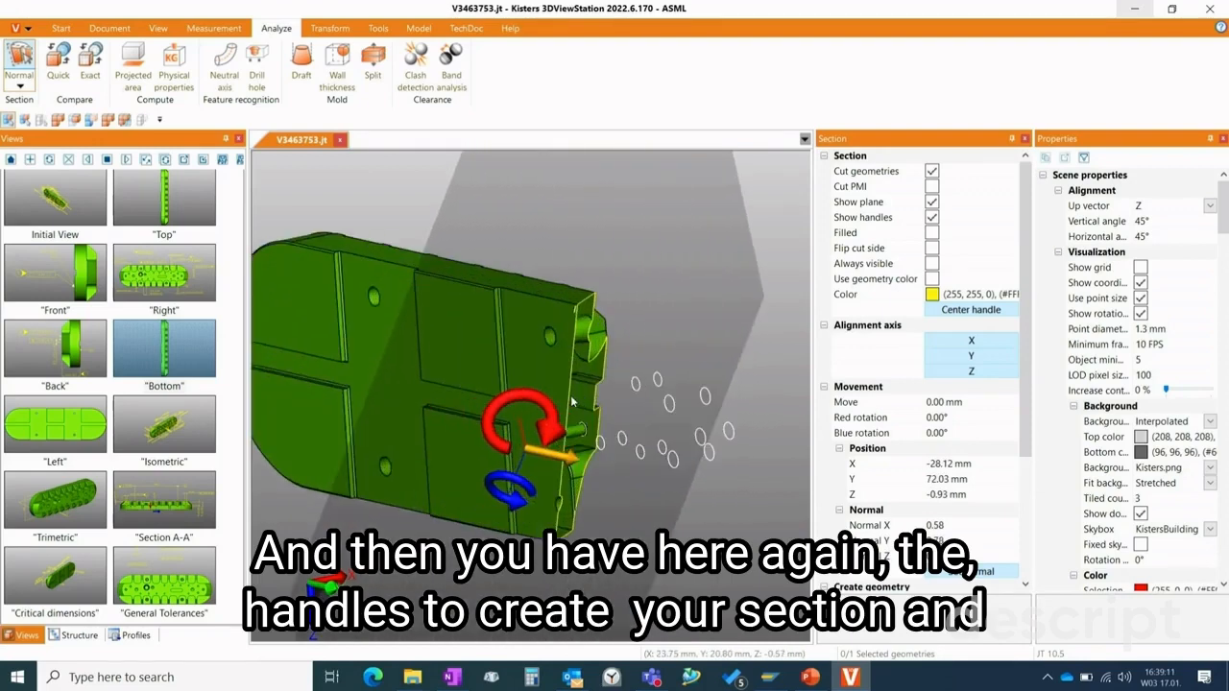
scroll(571, 403, down, 3)
scroll(571, 405, down, 2)
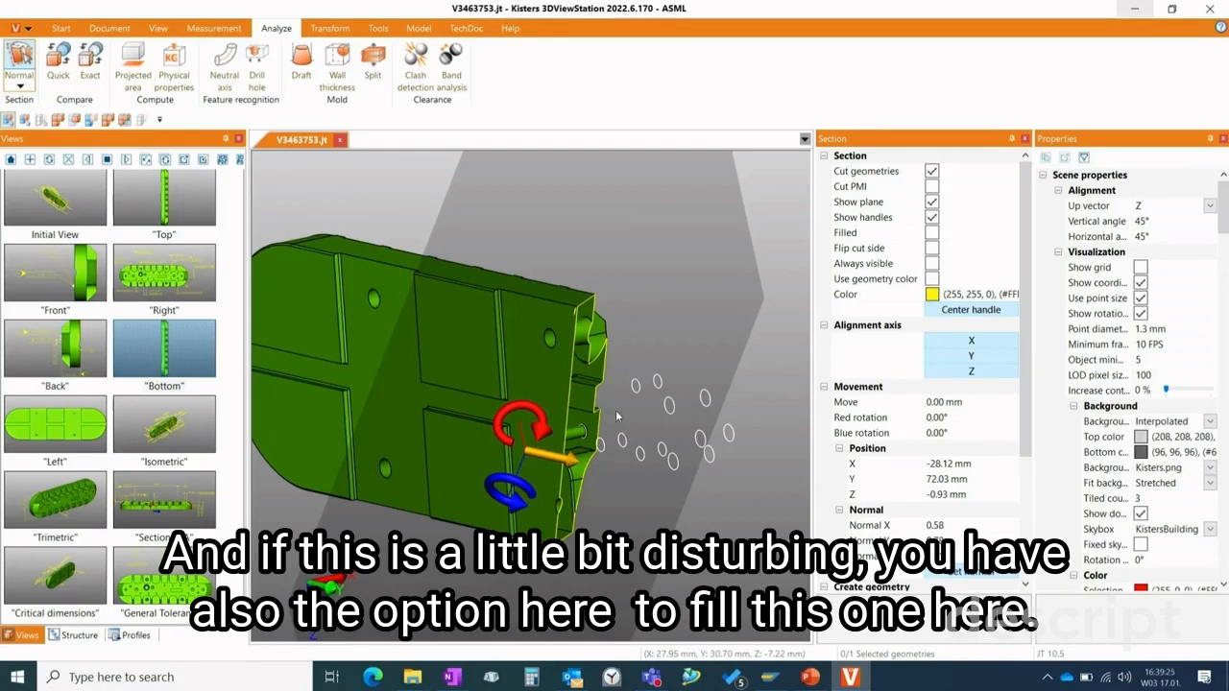
- Fill the section's cut geometry, shift the plane farther inward to about X -48.75, Y 38.07, Z -5.44 mm, and exit the section function
click(931, 233)
drag(579, 459, 515, 452)
scroll(607, 453, down, 2)
scroll(548, 460, down, 2)
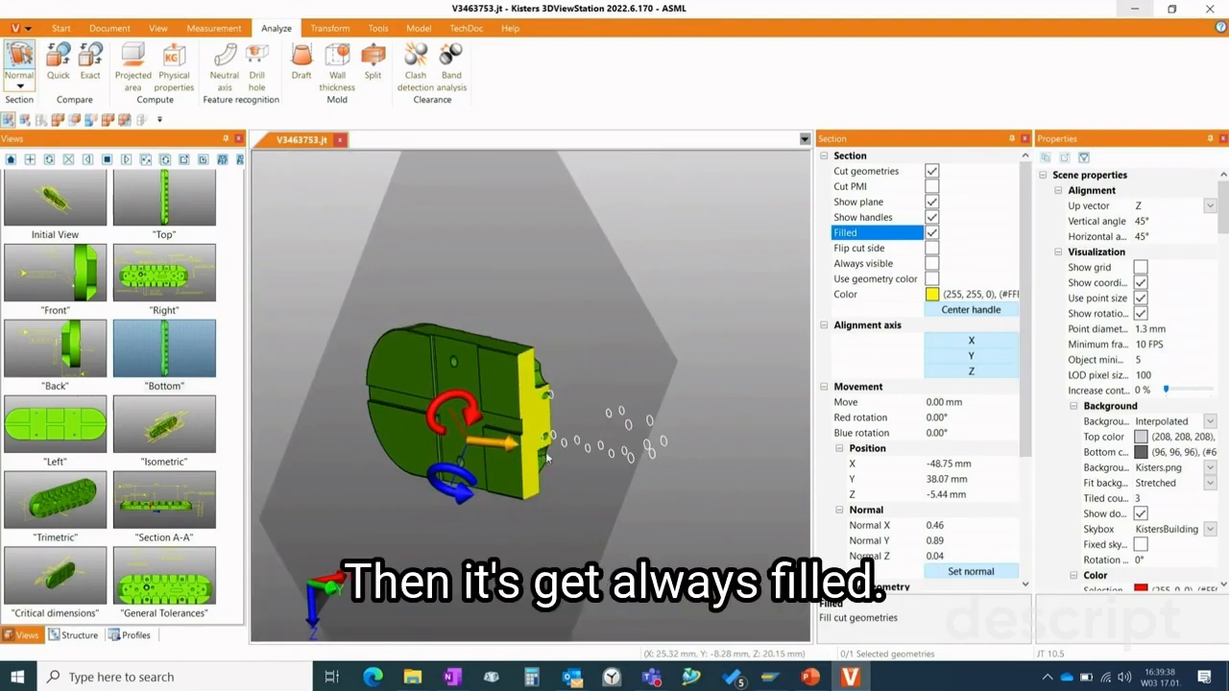
scroll(547, 461, up, 2)
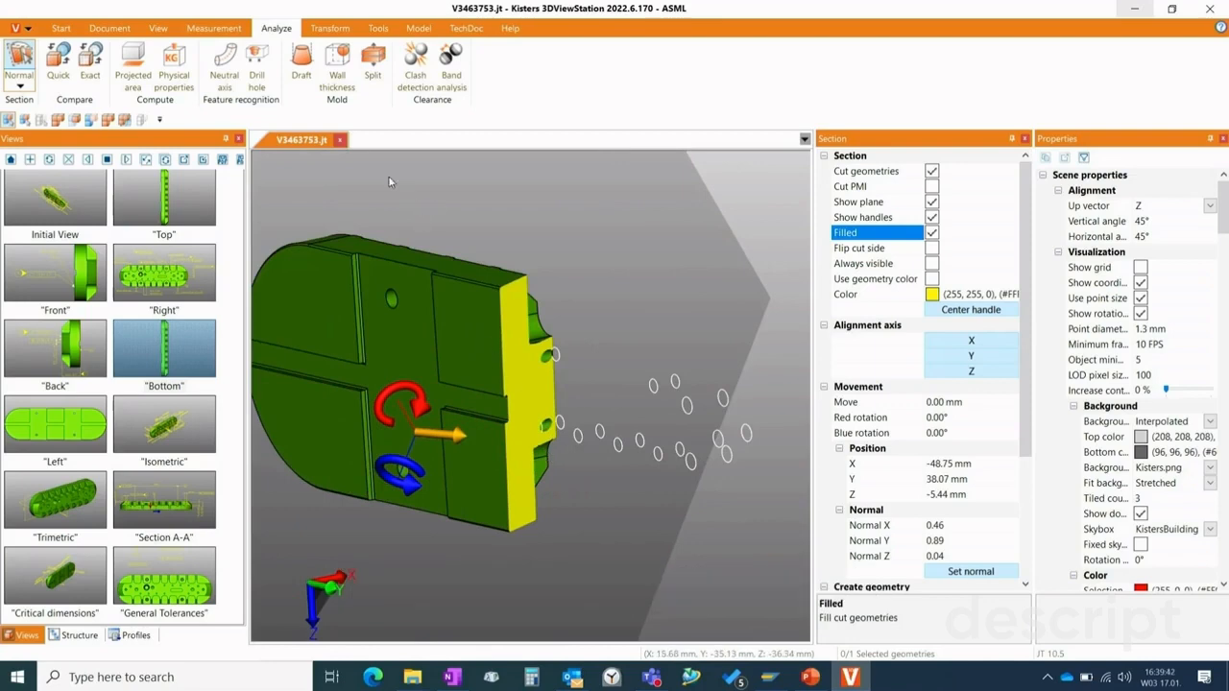
click(20, 56)
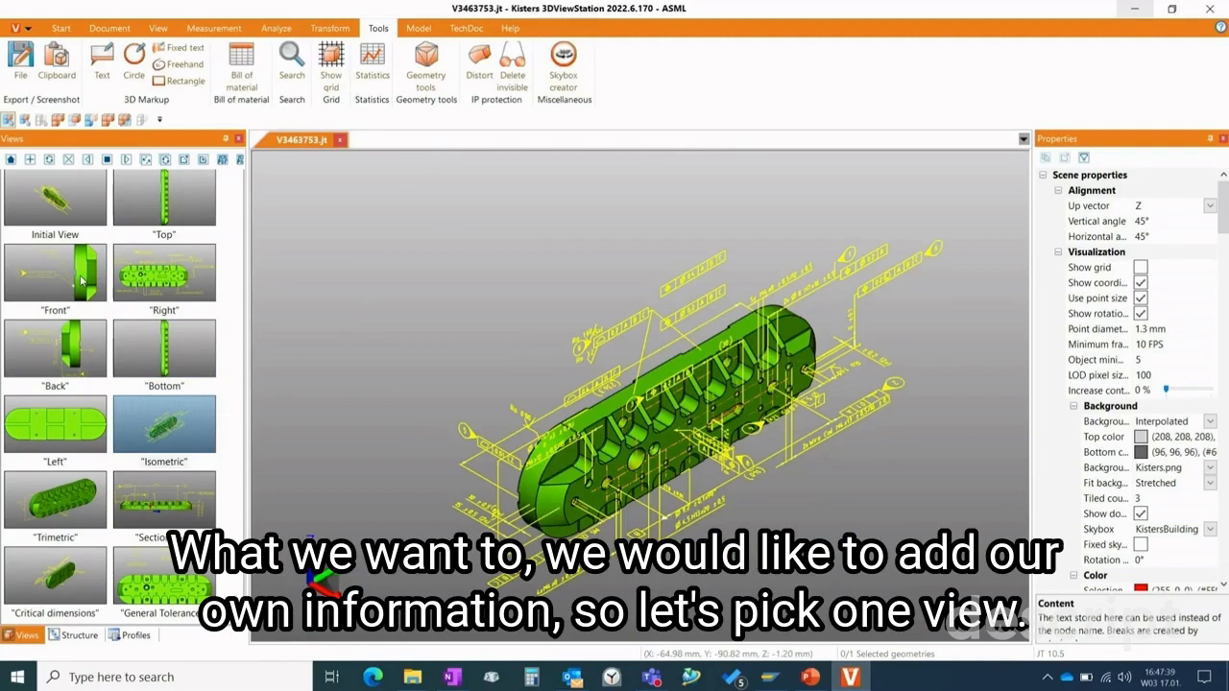
- Activate the saved Front view, orient the part in 3D, and attach a Note text markup to its long upper side face
click(82, 280)
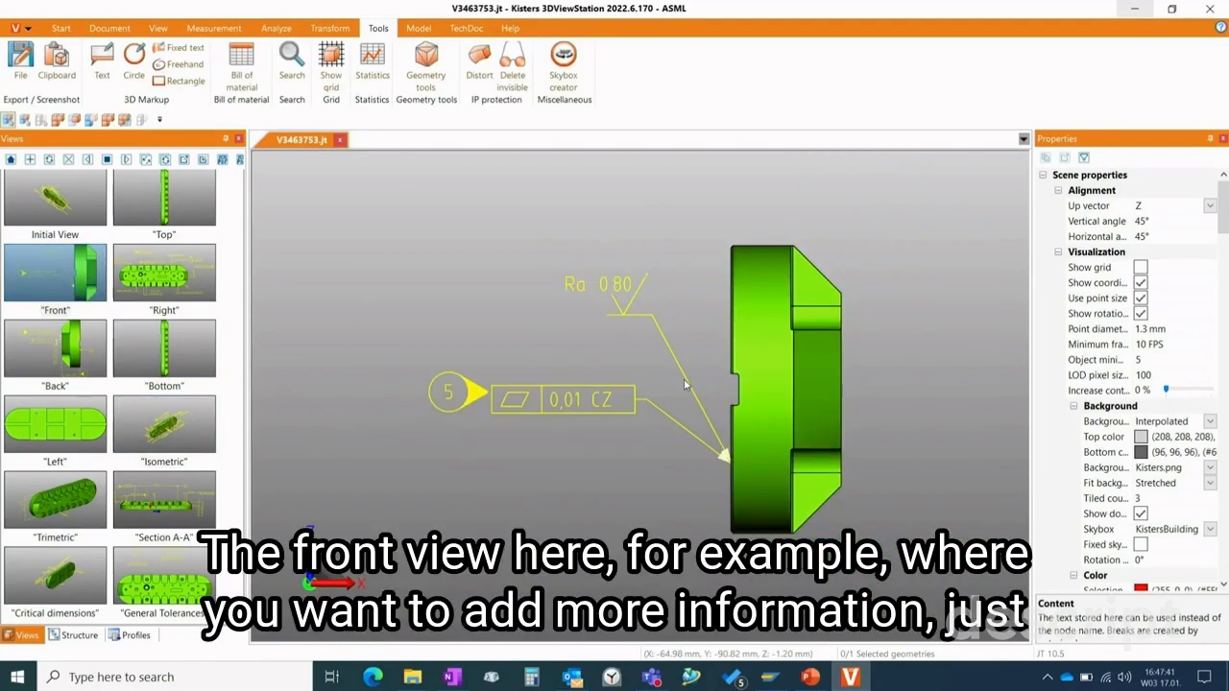
drag(590, 363, 675, 385)
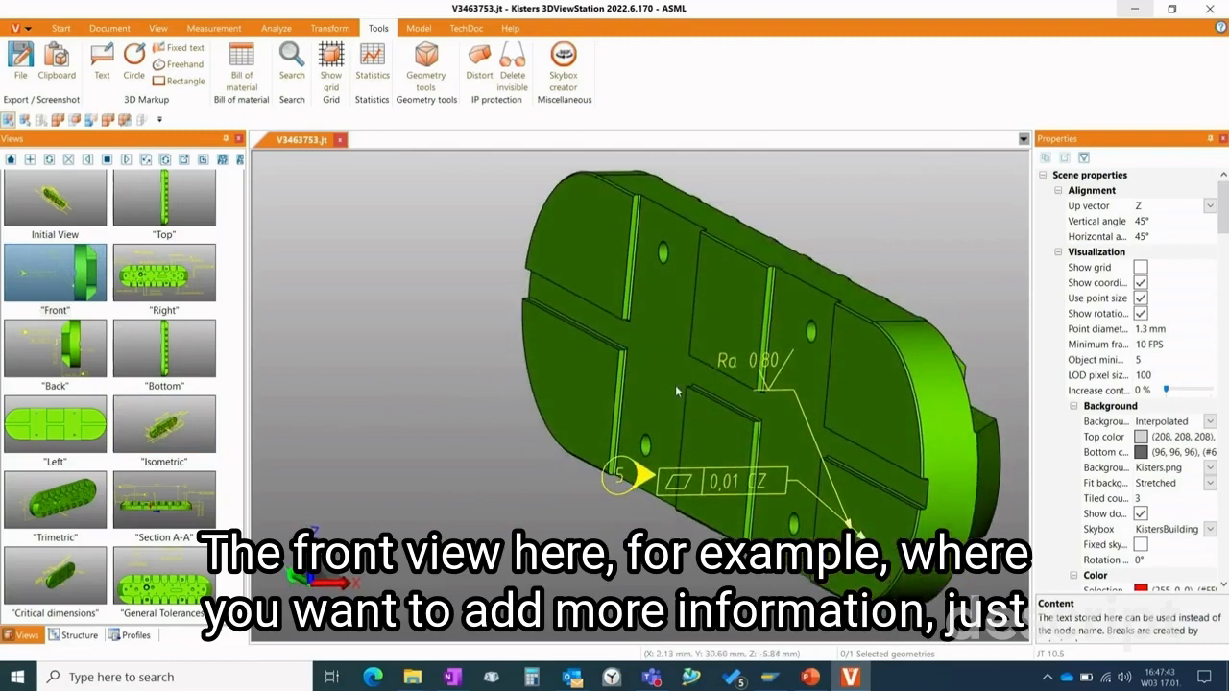
drag(684, 333, 912, 309)
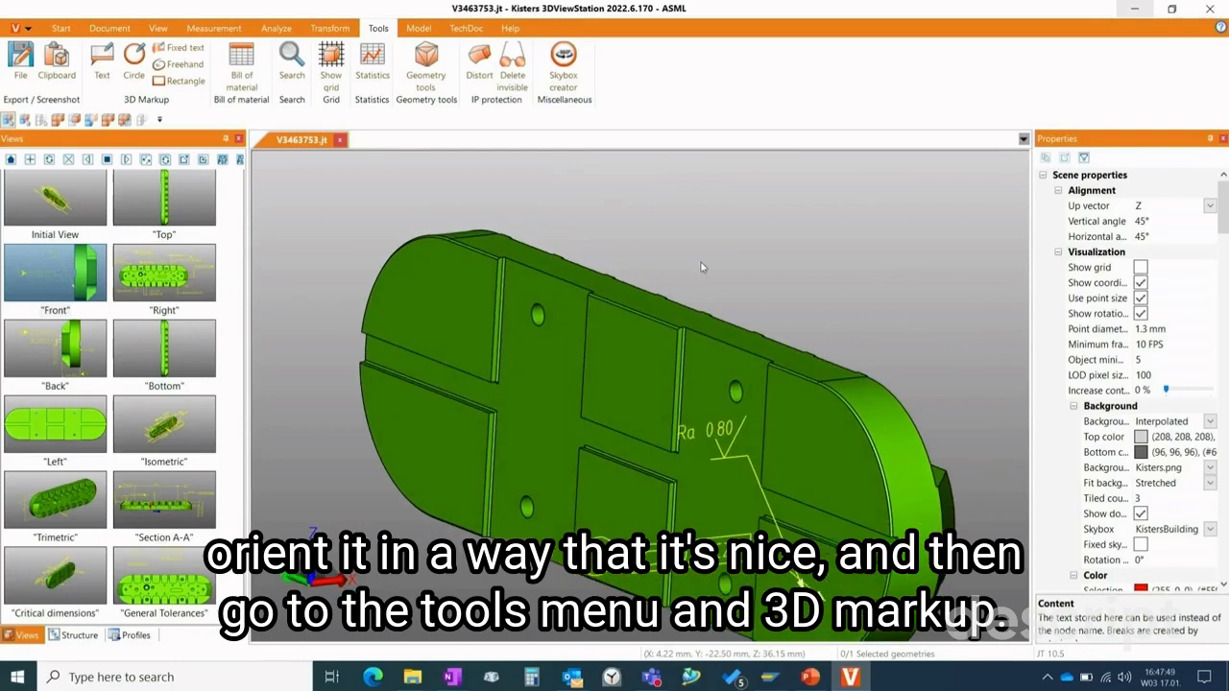
click(102, 67)
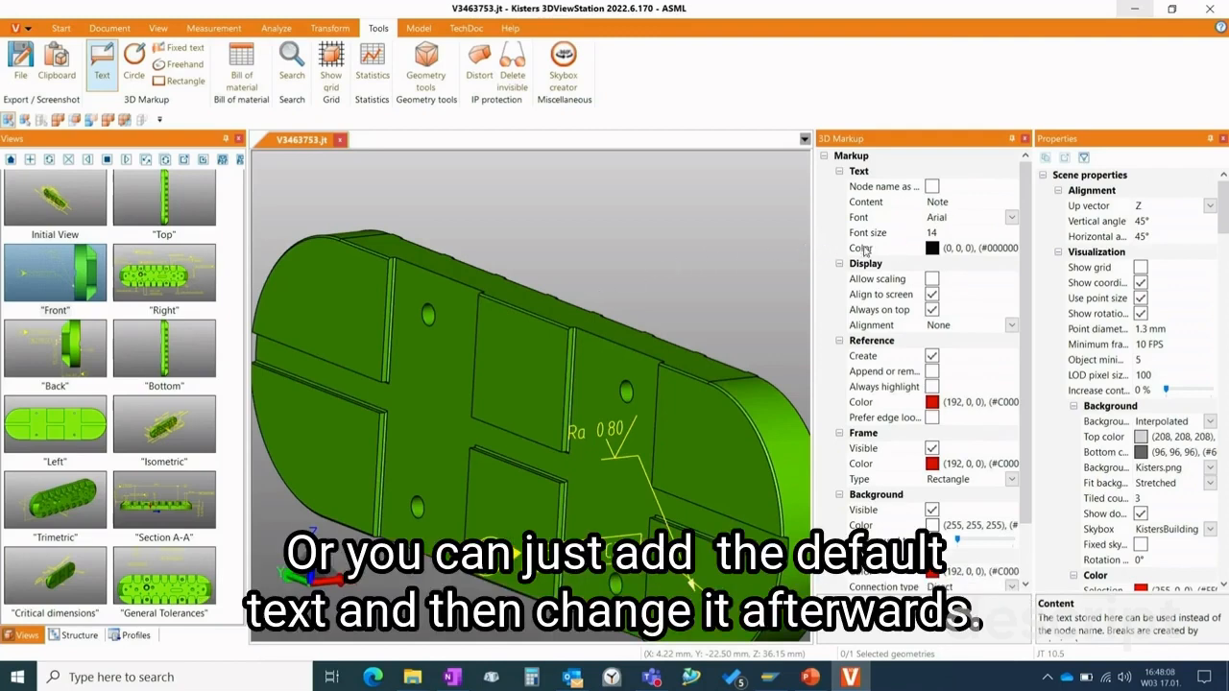
click(480, 281)
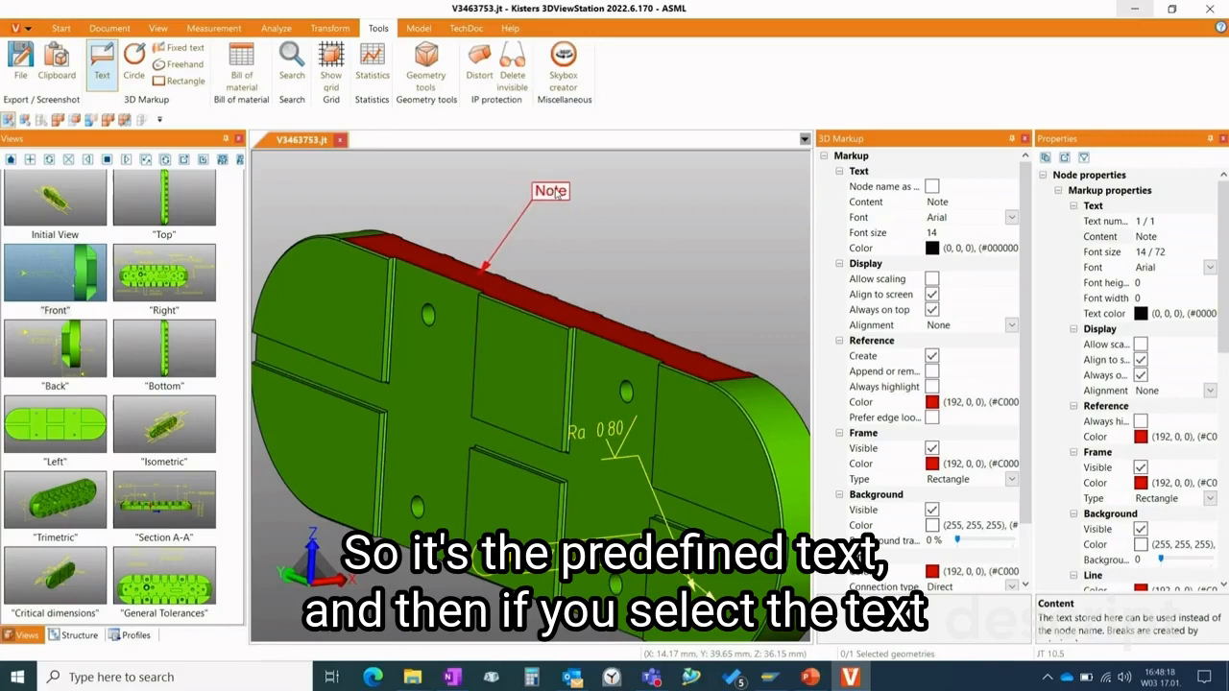
- Change the markup's text content to Remark, reposition its label slightly, and check the face it references
click(555, 192)
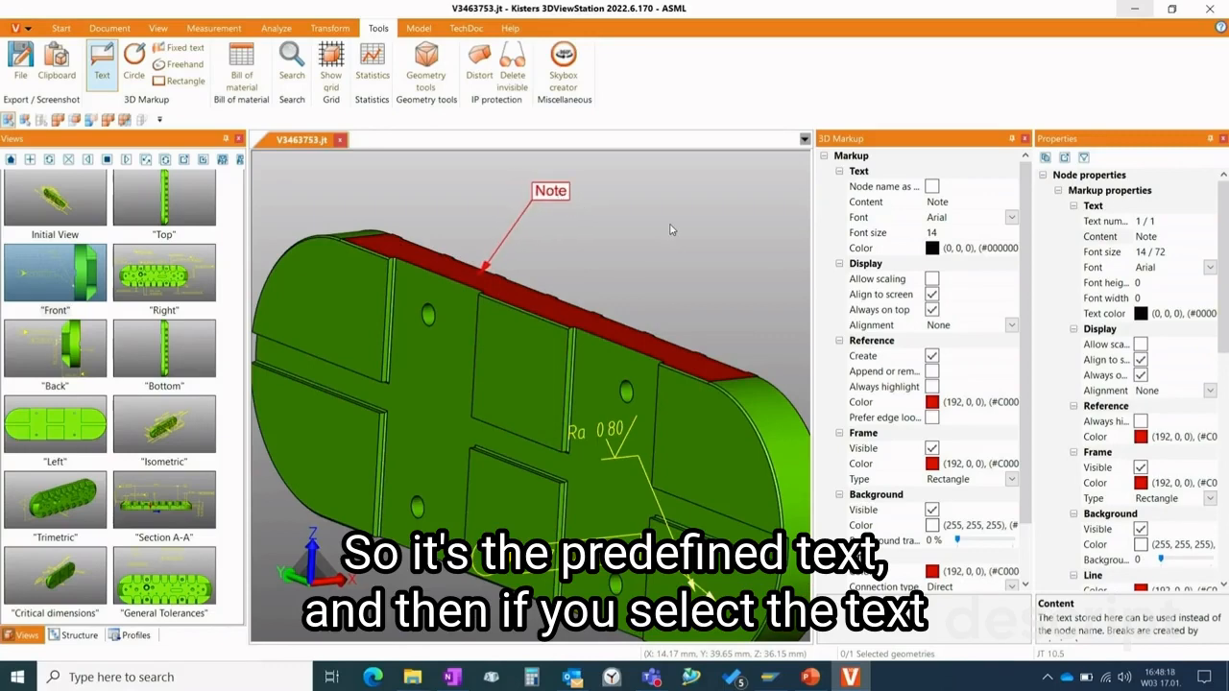
click(566, 192)
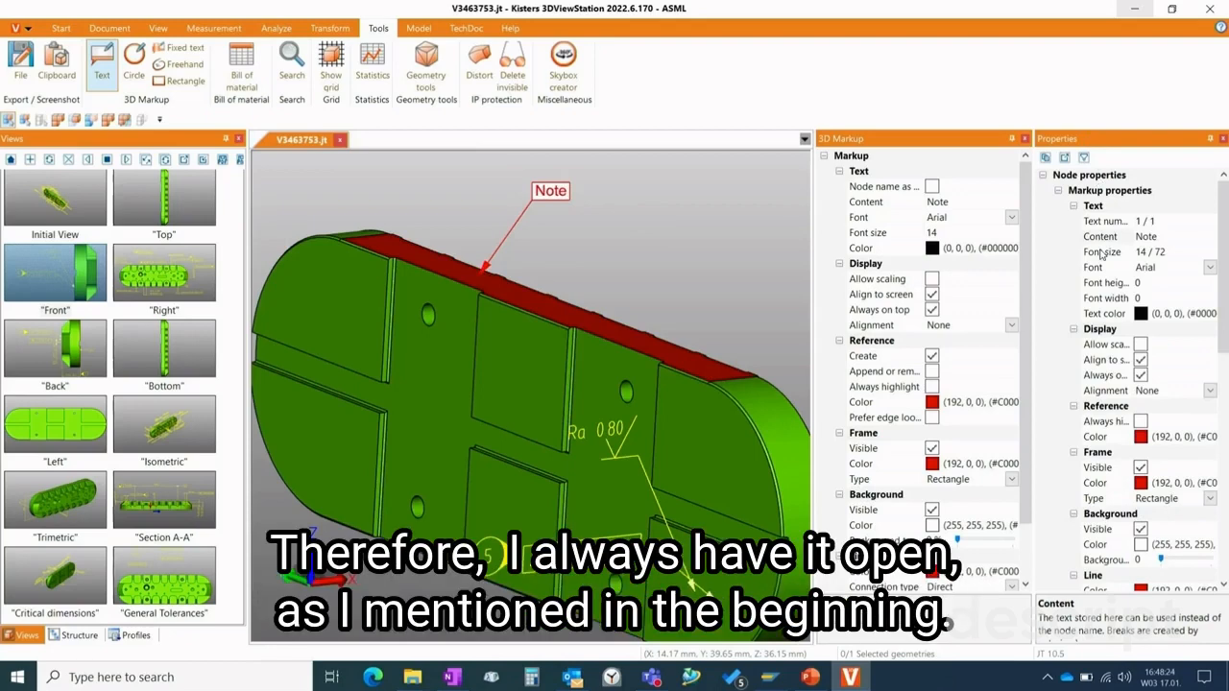
click(1166, 238)
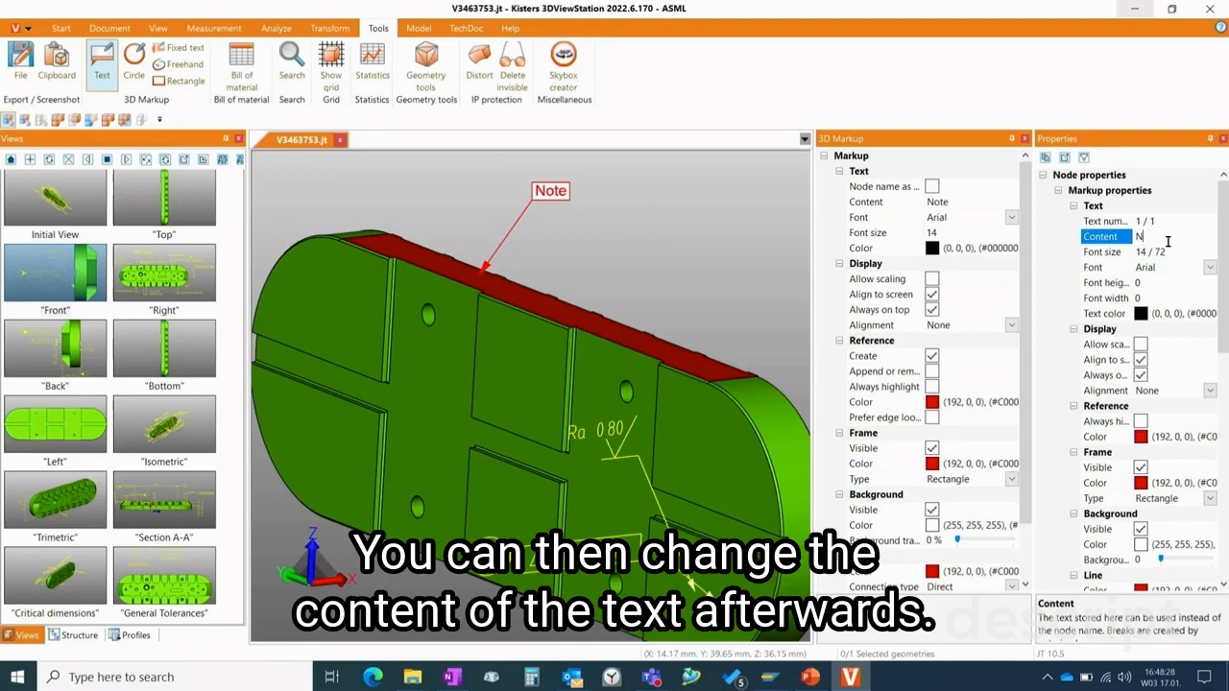
text(Remark)
key(Return)
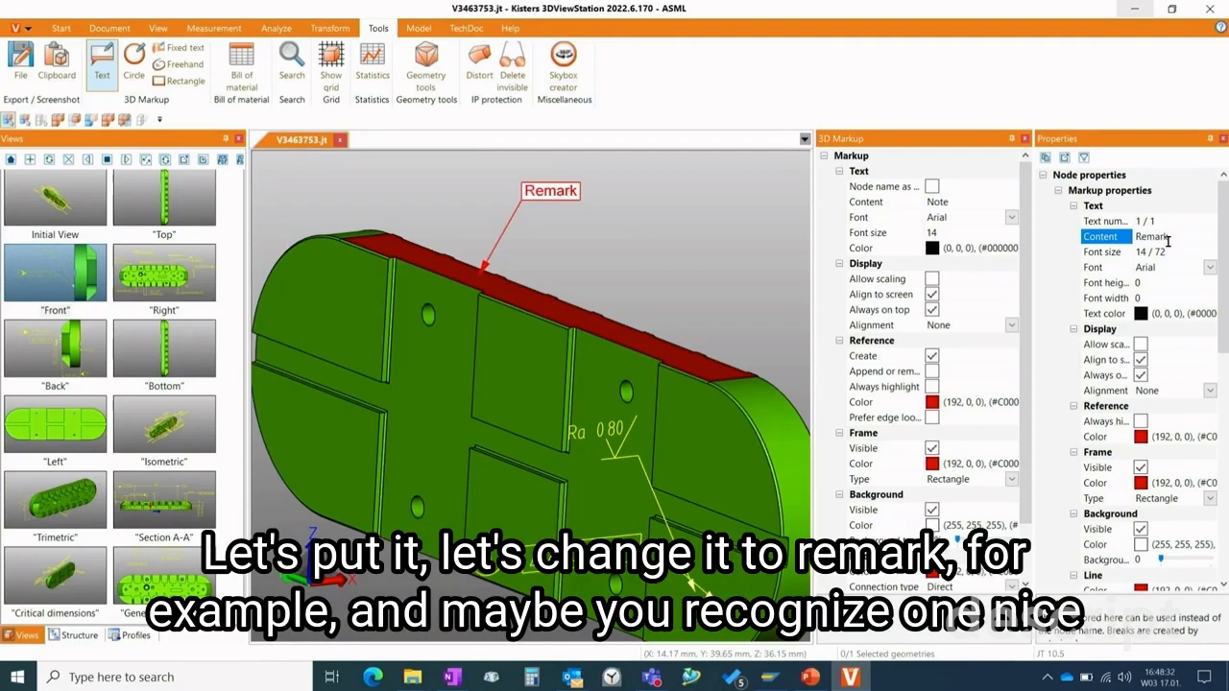
drag(558, 201, 579, 206)
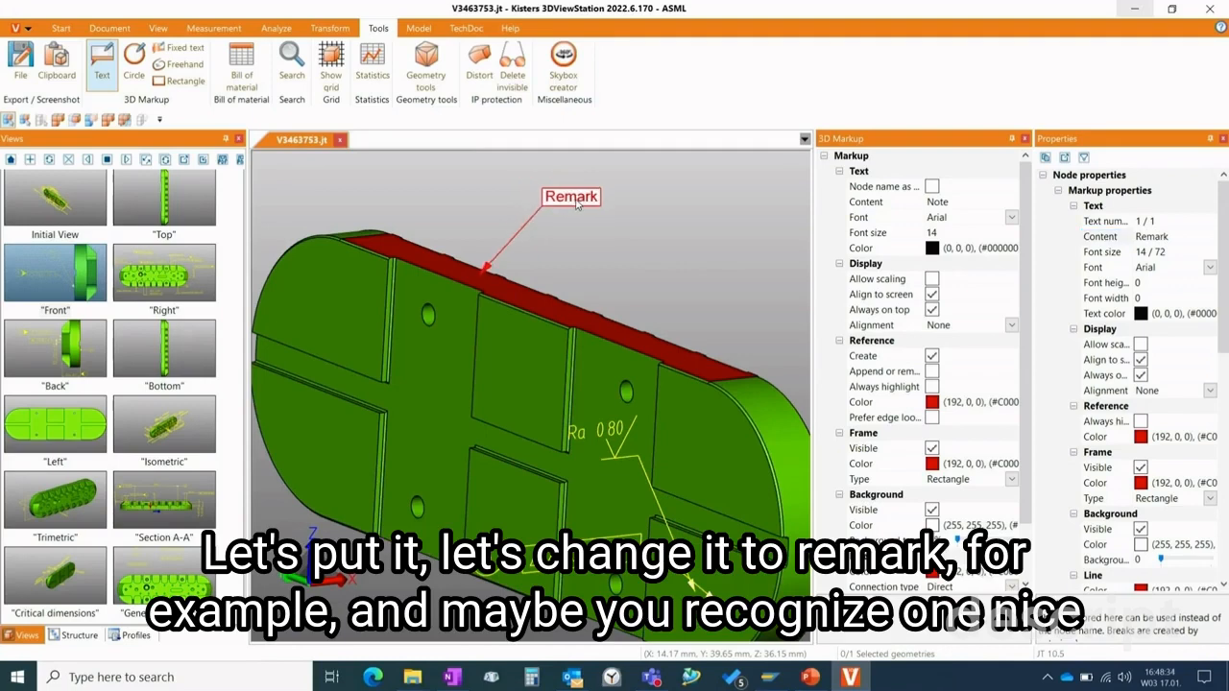
click(733, 272)
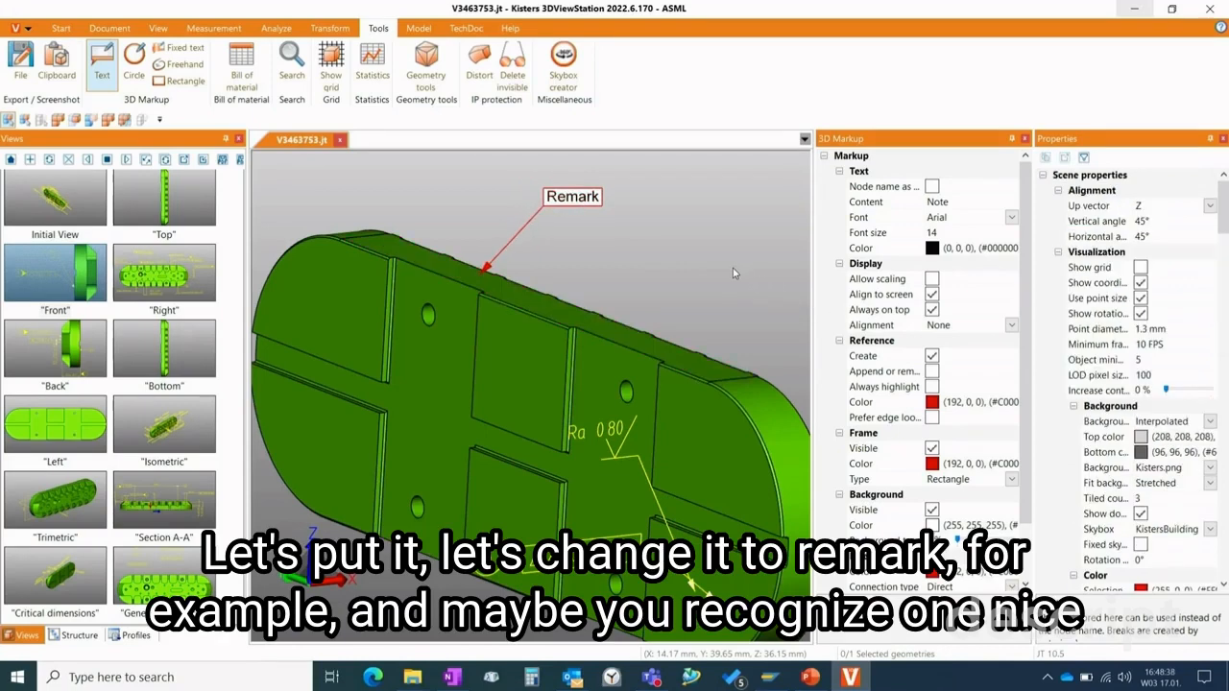
click(582, 201)
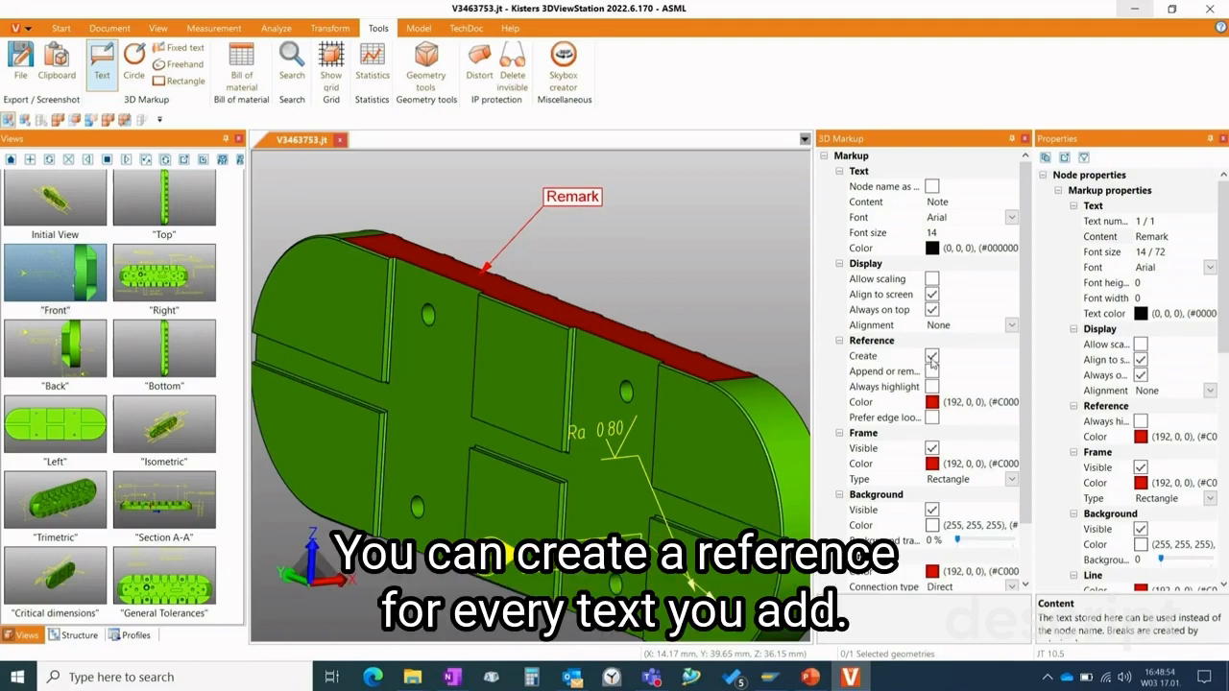
click(704, 231)
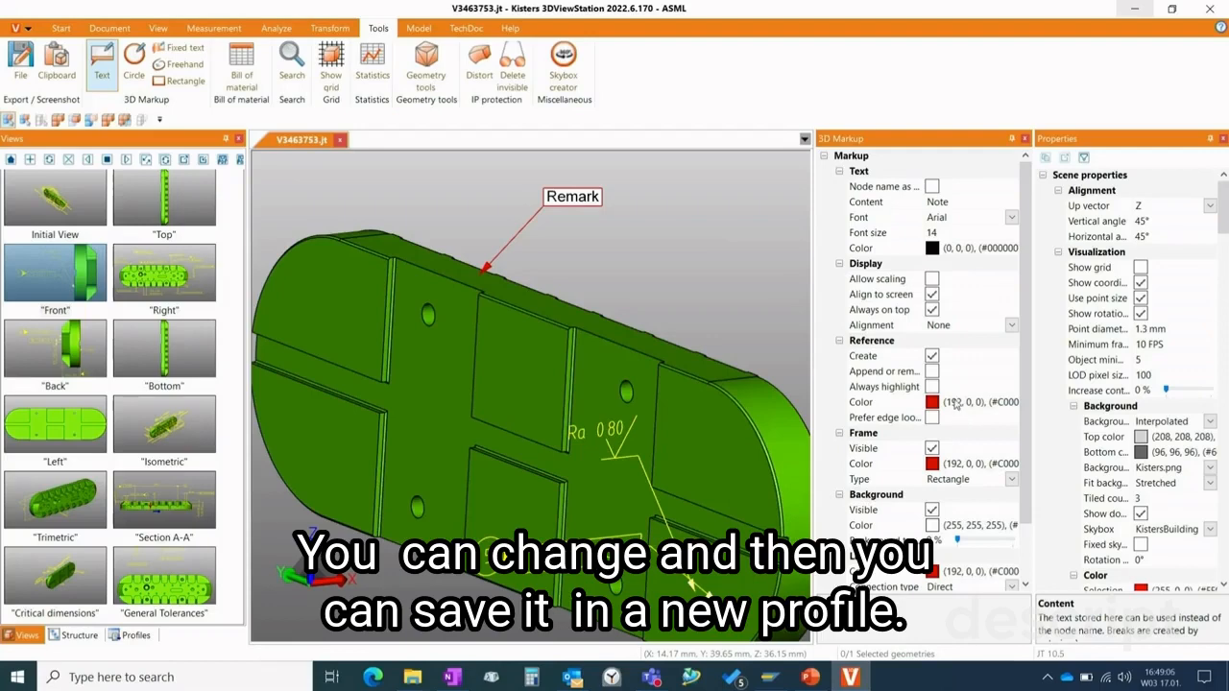
- Turn off reference creation in the text markup settings and update the custom PMI profile with this change
click(134, 634)
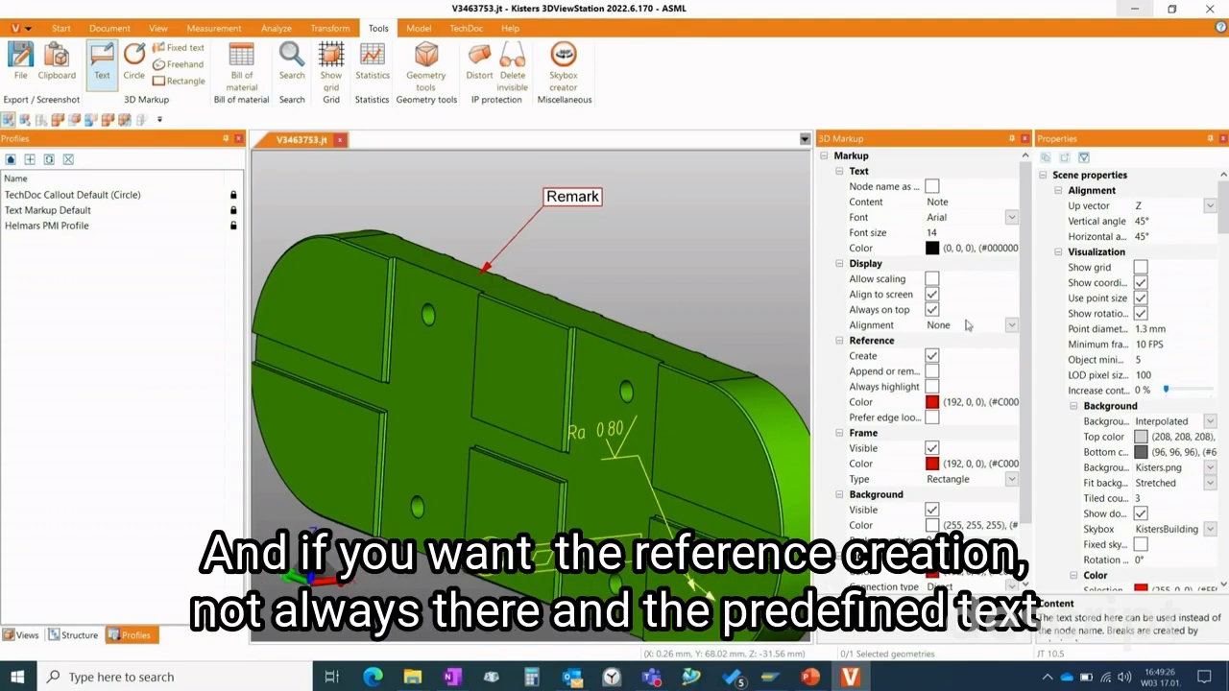
click(932, 359)
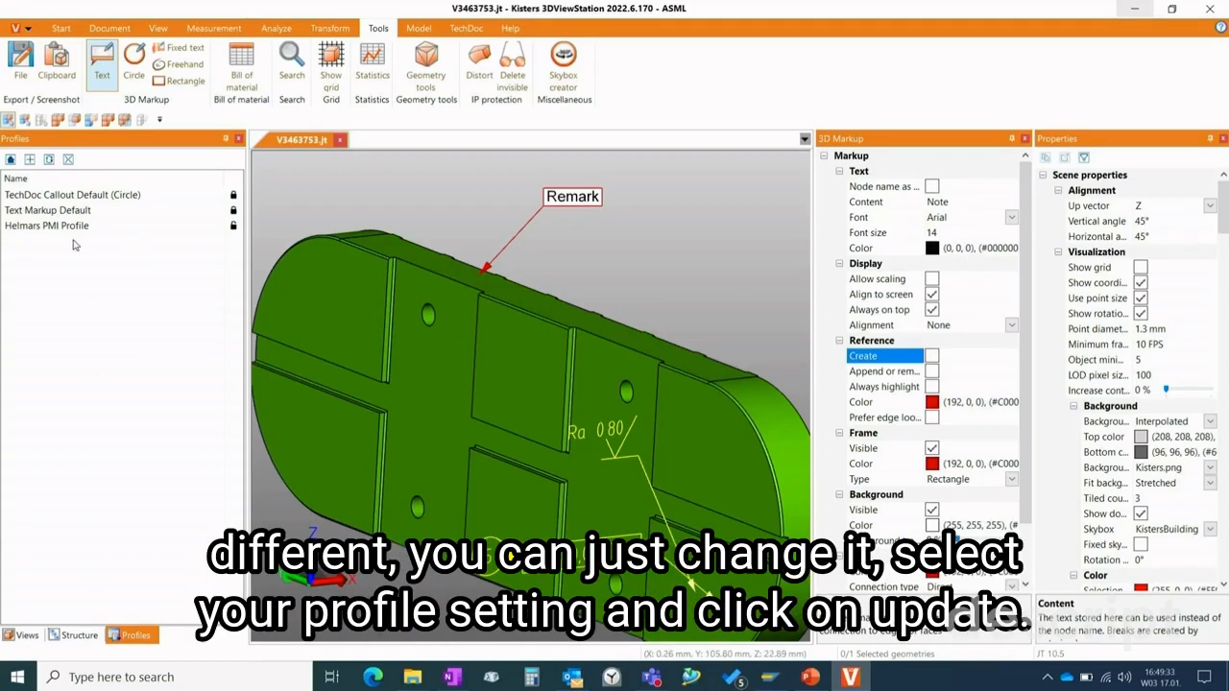
click(44, 229)
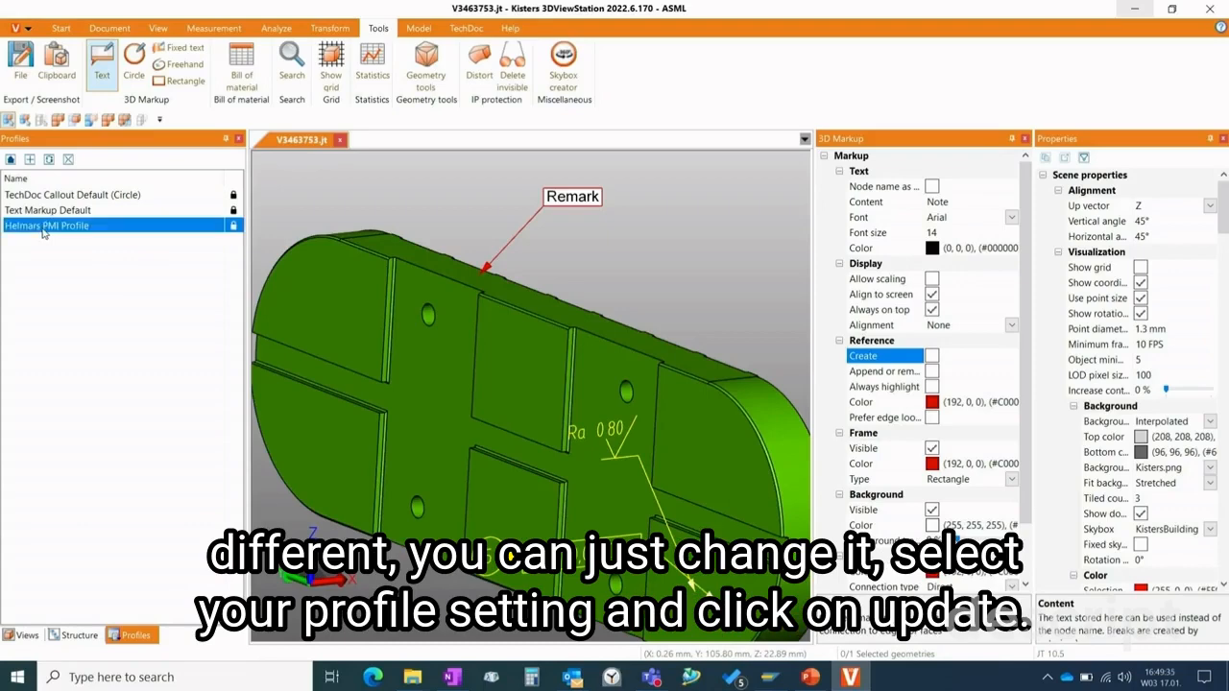
click(51, 162)
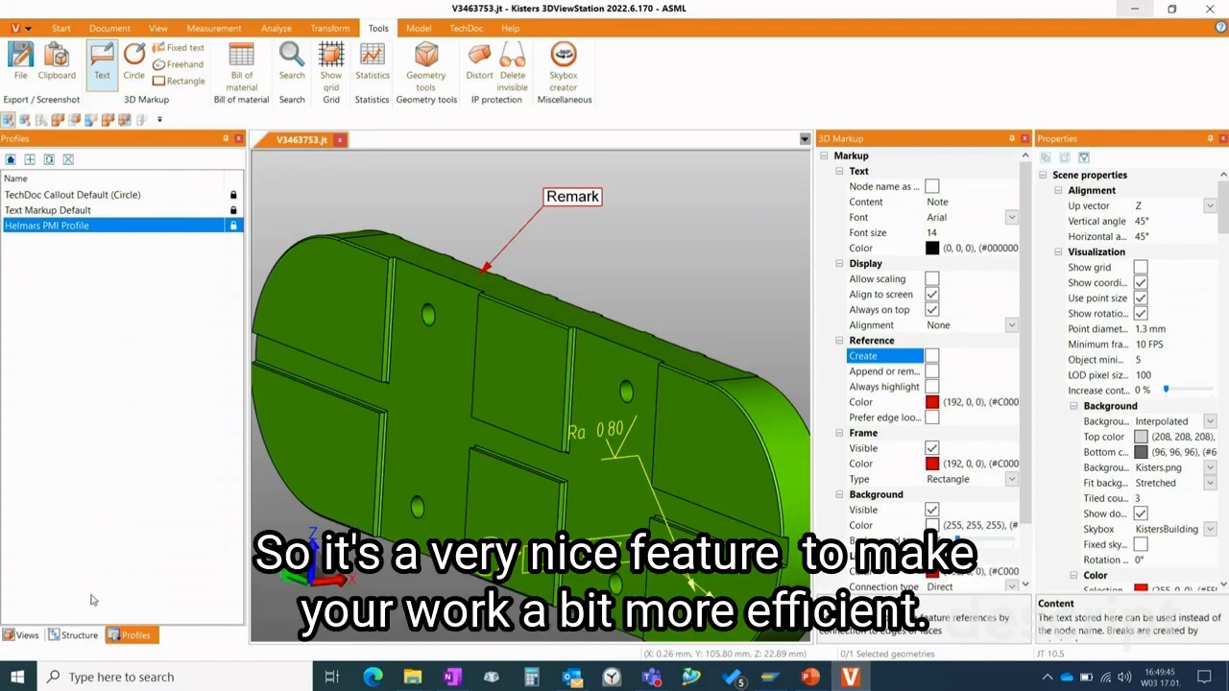
- Exit the text markup function and return to the saved views
scroll(517, 345, down, 3)
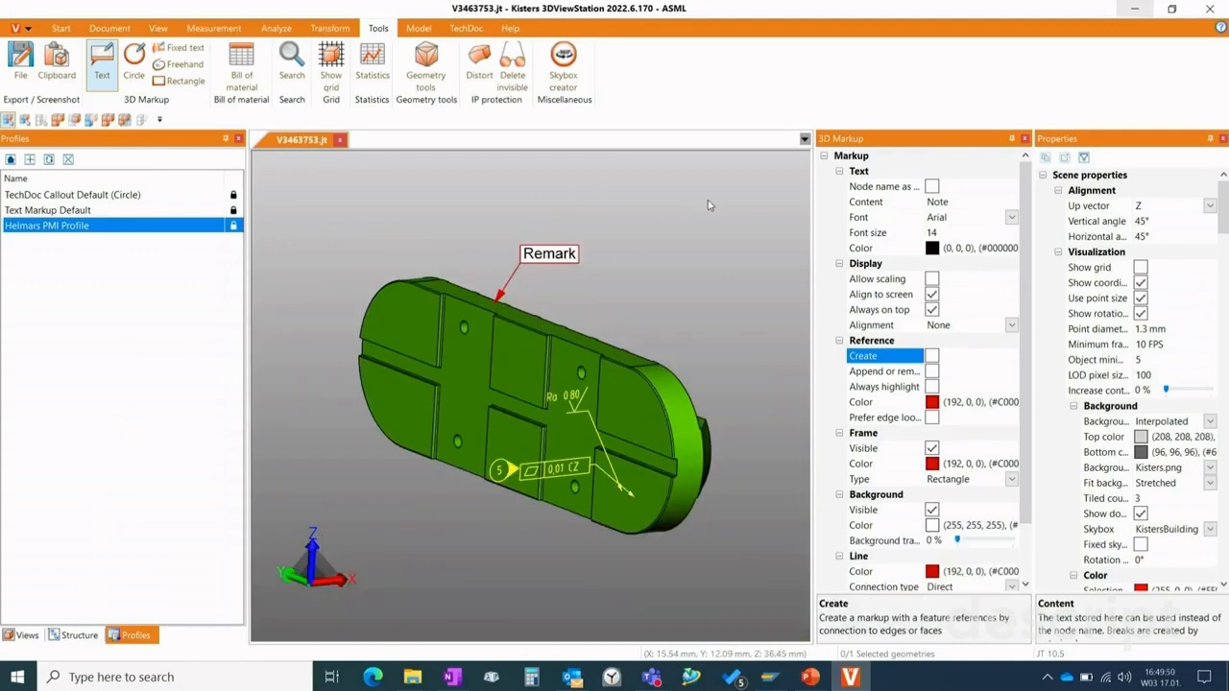
scroll(678, 258, down, 2)
scroll(678, 258, up, 2)
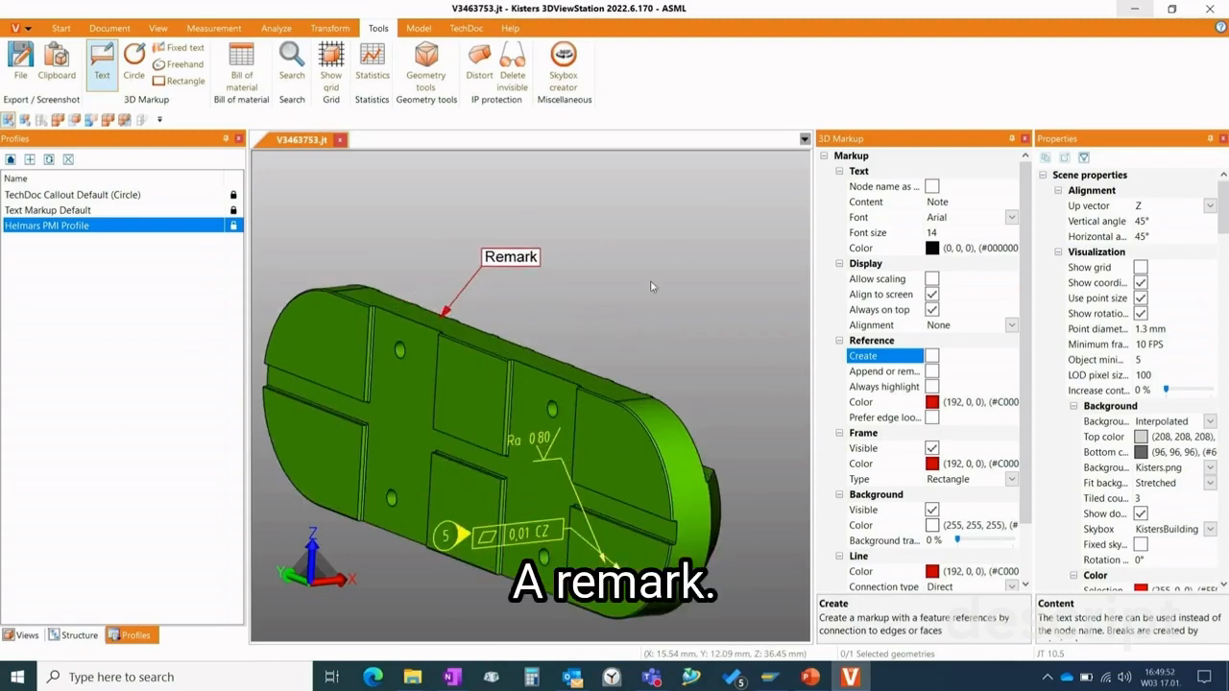
scroll(690, 272, up, 3)
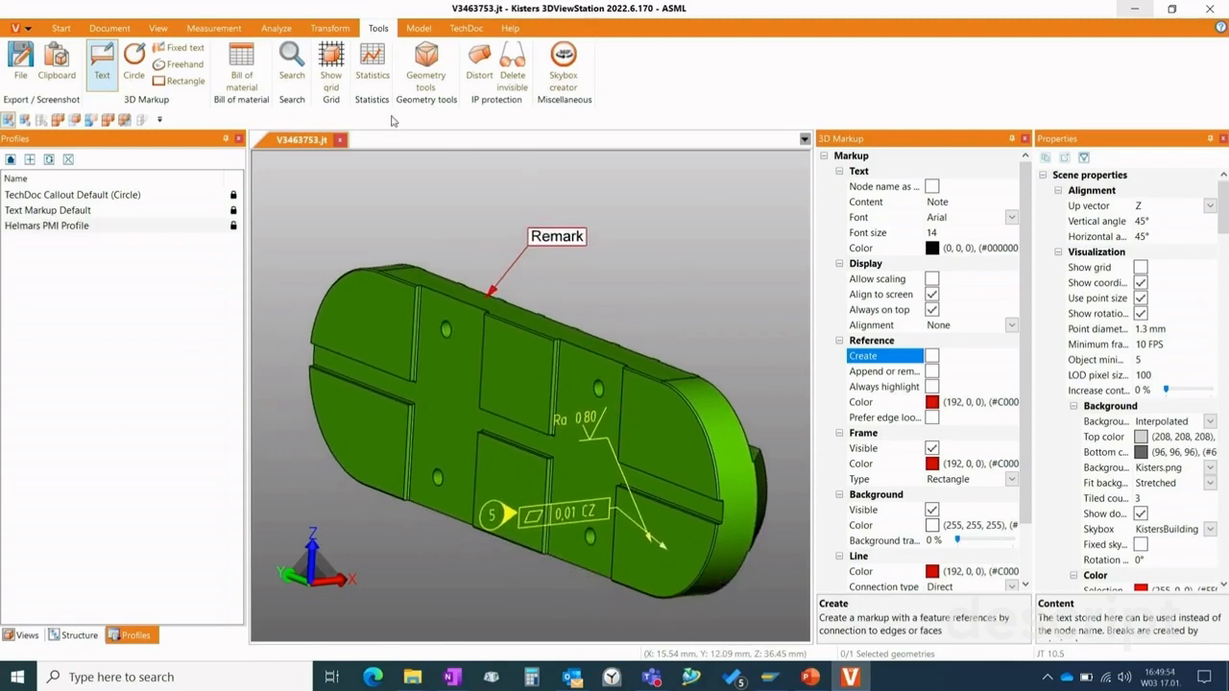
click(111, 71)
click(112, 71)
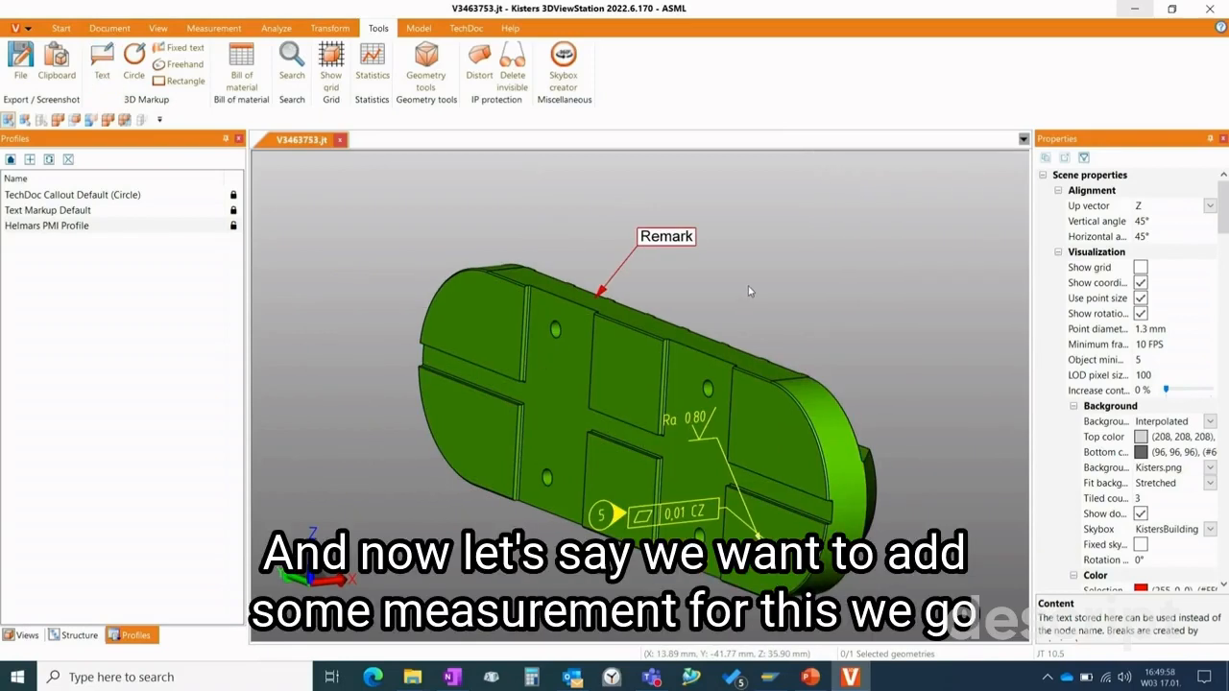
click(79, 636)
click(32, 638)
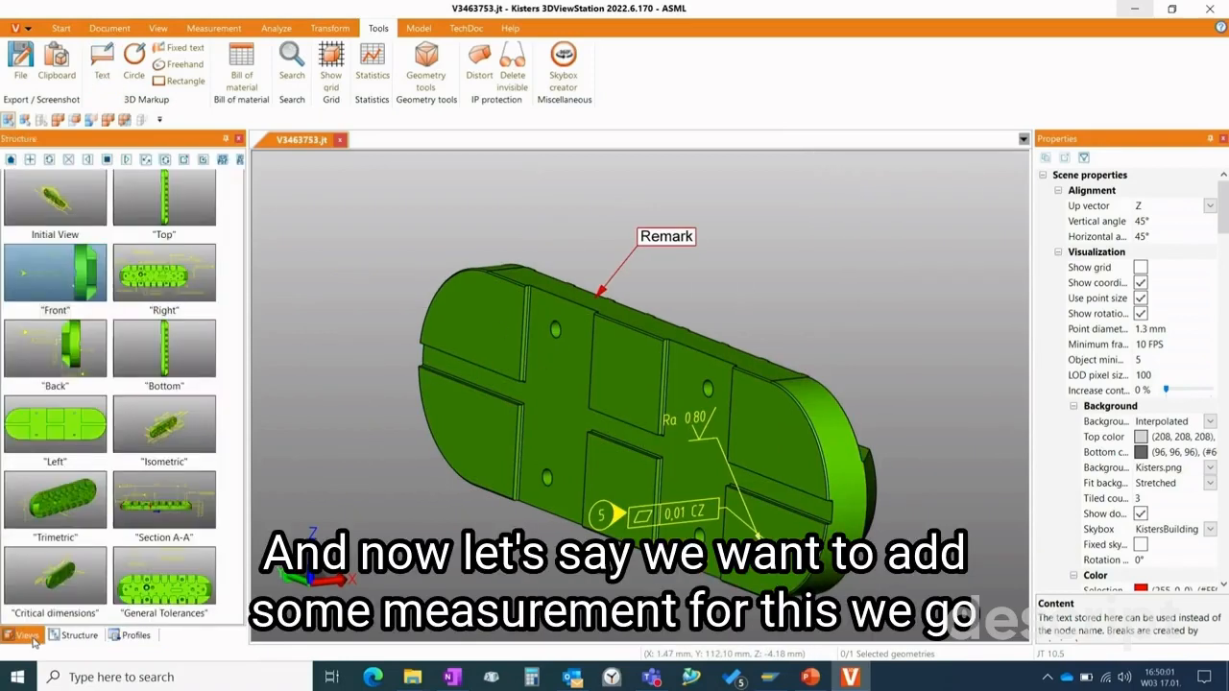
- Measure the edge-to-edge distance between the two short edges bounding the recessed face near the part's upper edge
click(214, 29)
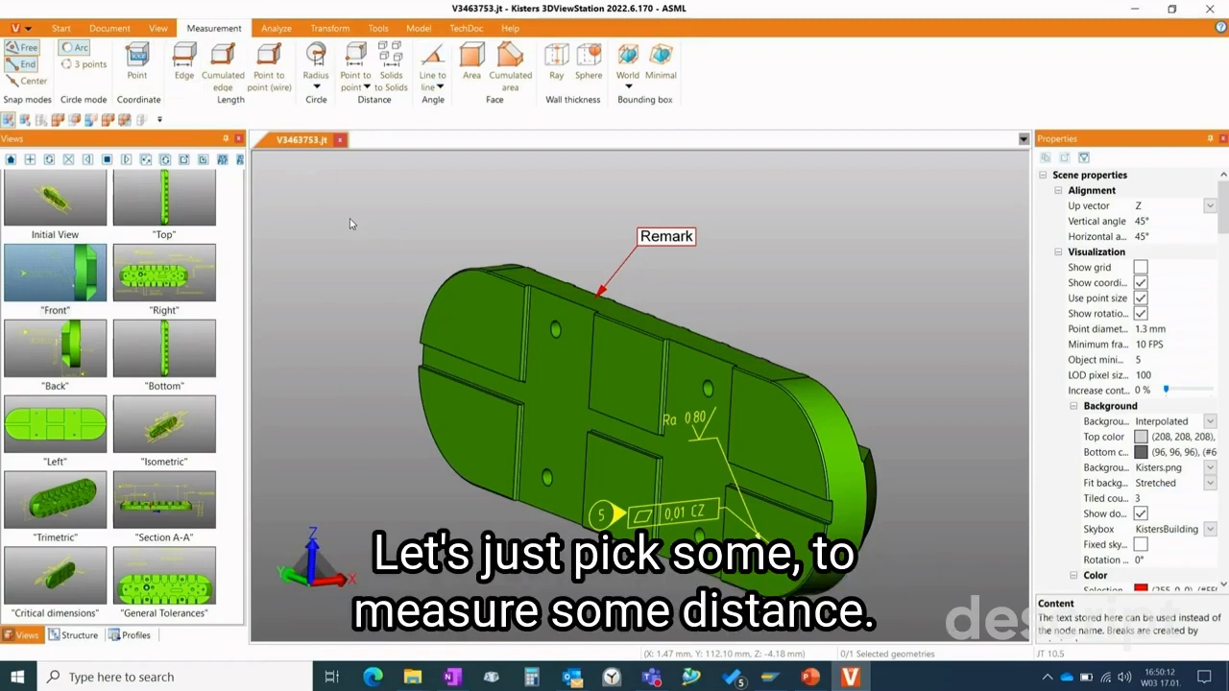
click(364, 88)
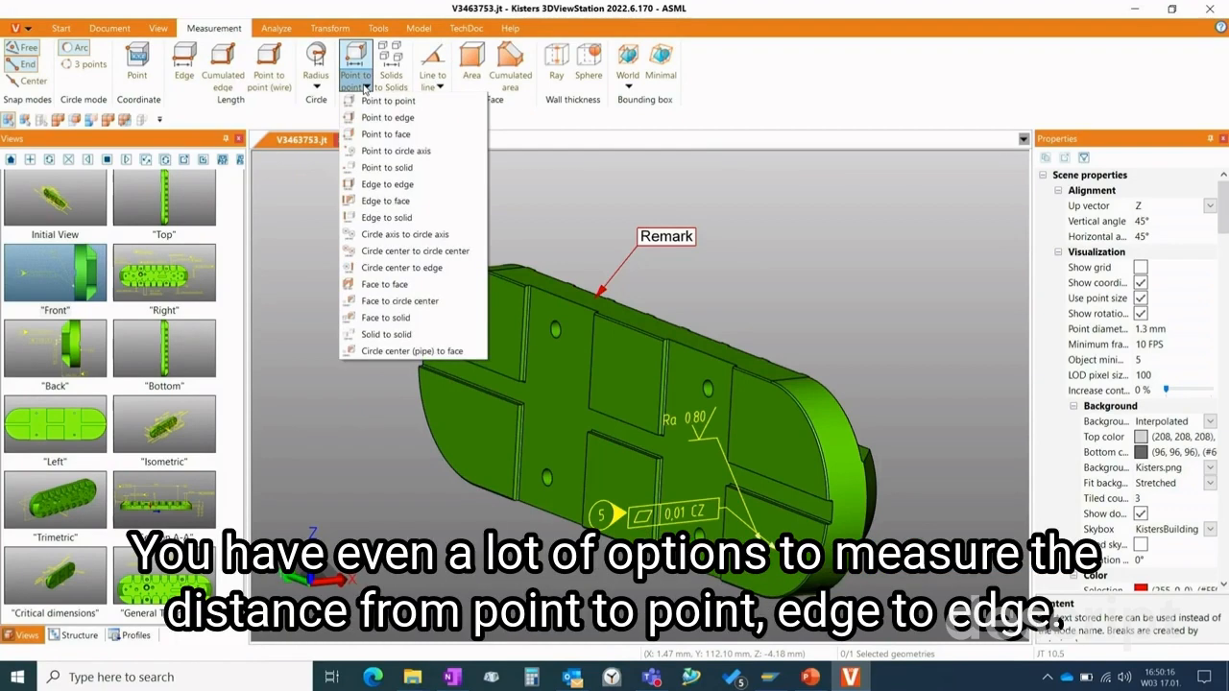
click(394, 185)
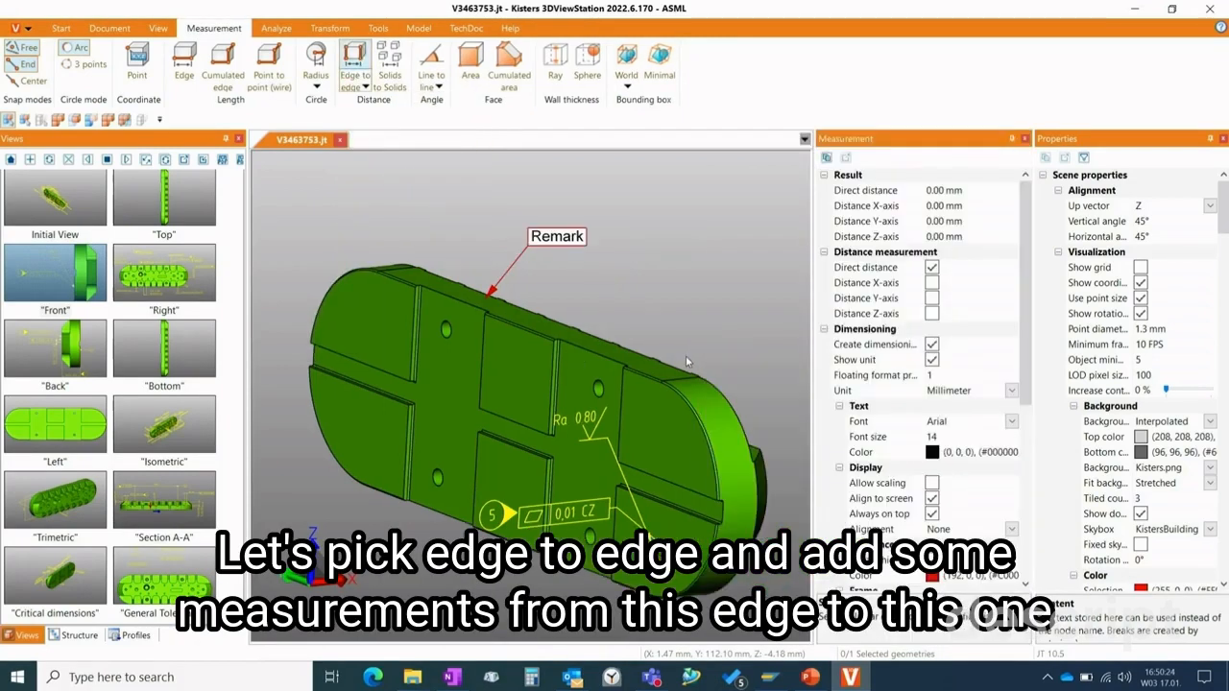
scroll(687, 356, up, 5)
scroll(686, 357, up, 1)
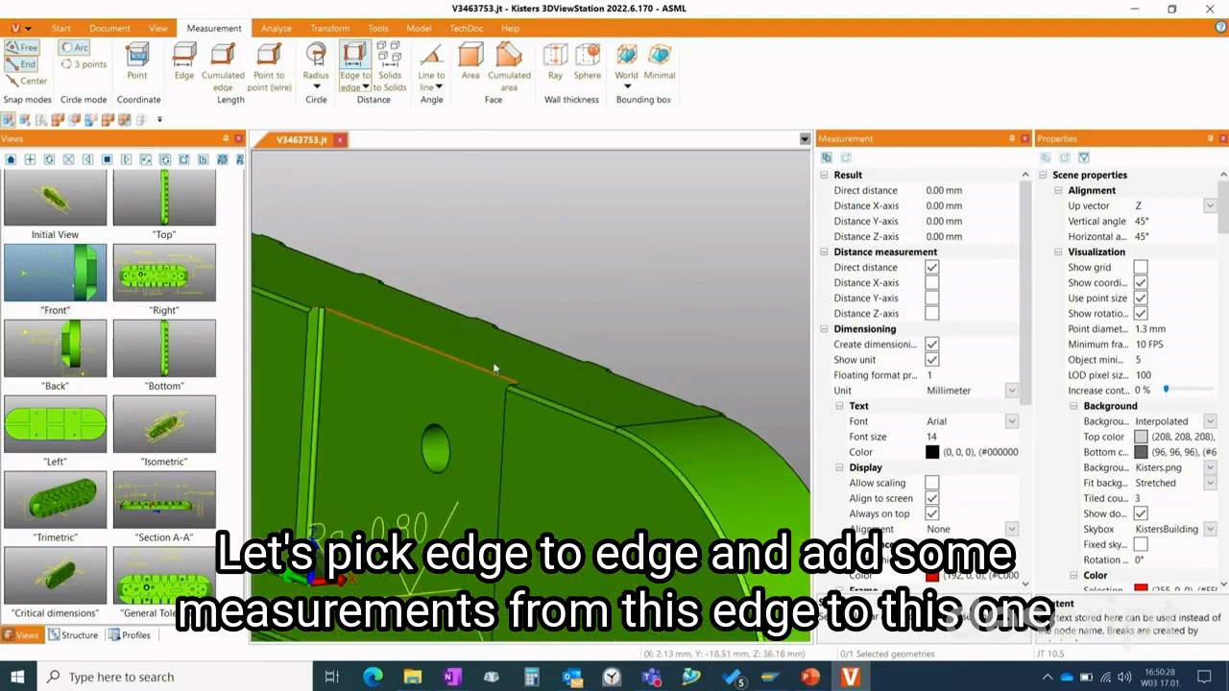
click(511, 389)
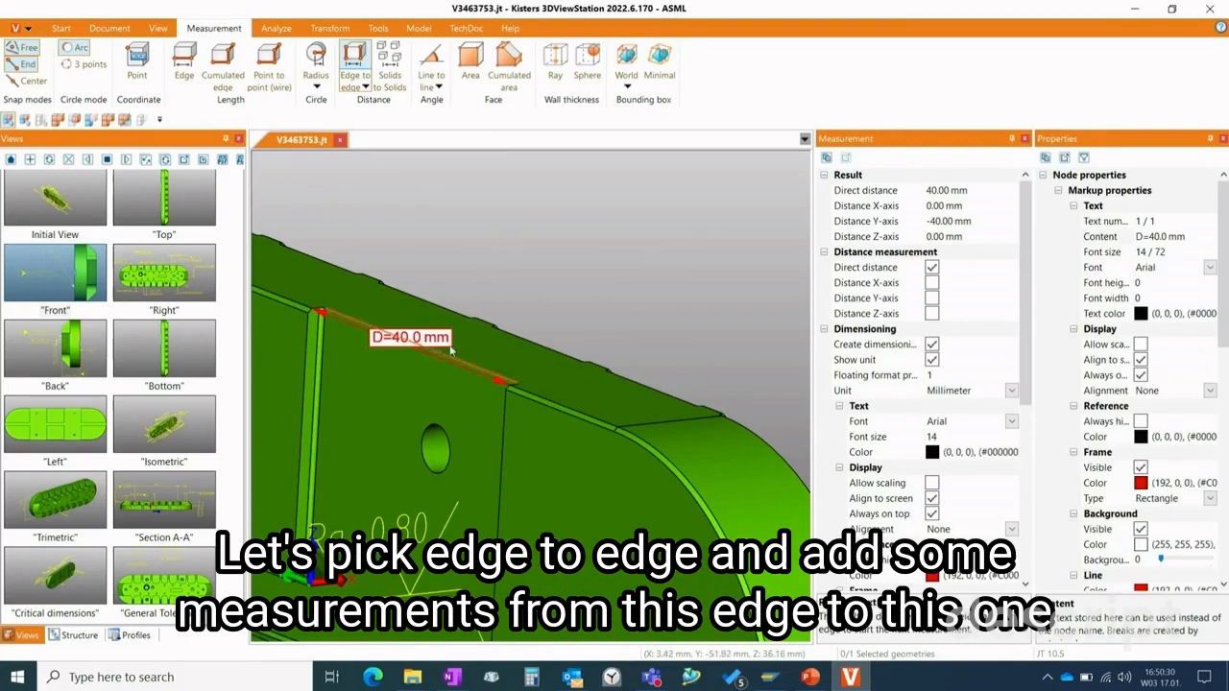
- Move the distance dimension clear of the part above its upper edge, adjust its label position, and check it in the overall view
drag(436, 244, 433, 241)
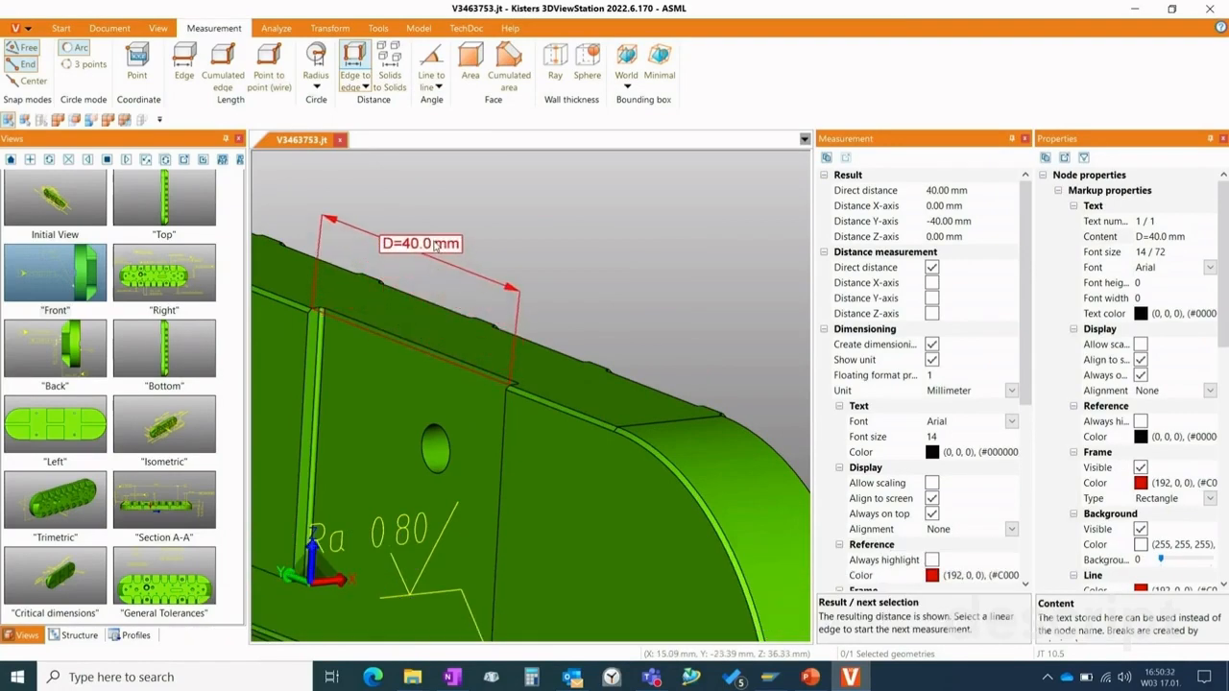
scroll(588, 246, down, 7)
middle_drag(695, 287, 690, 396)
drag(545, 352, 547, 345)
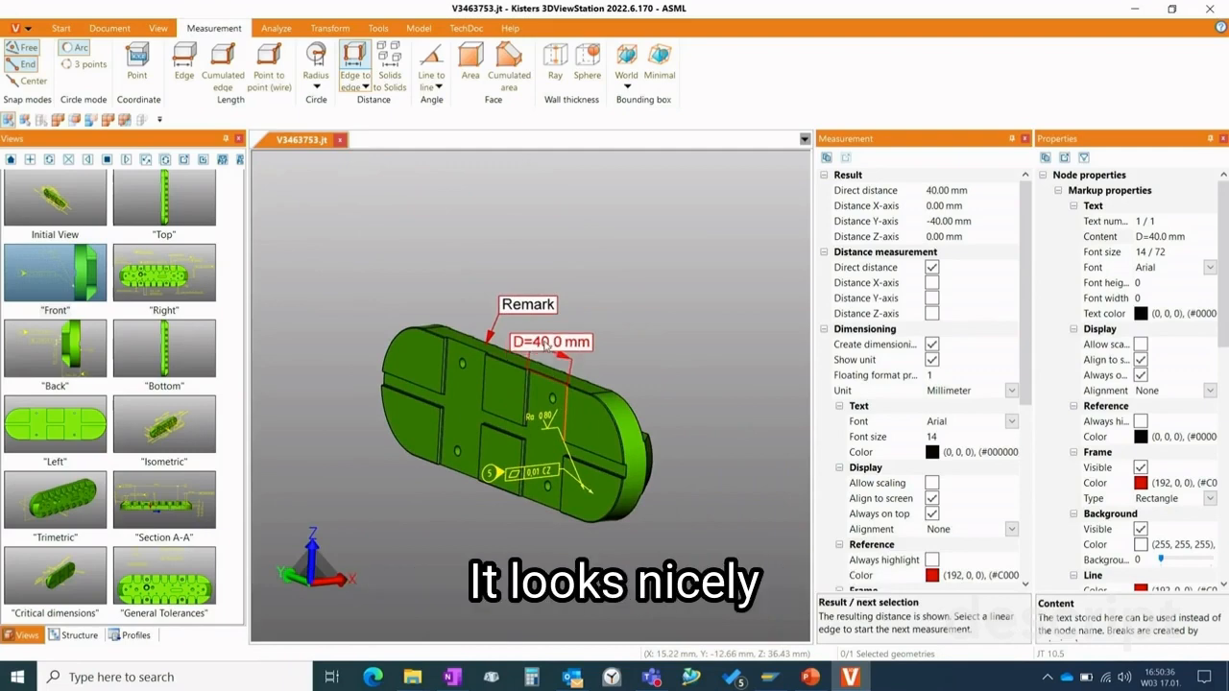
scroll(734, 309, down, 3)
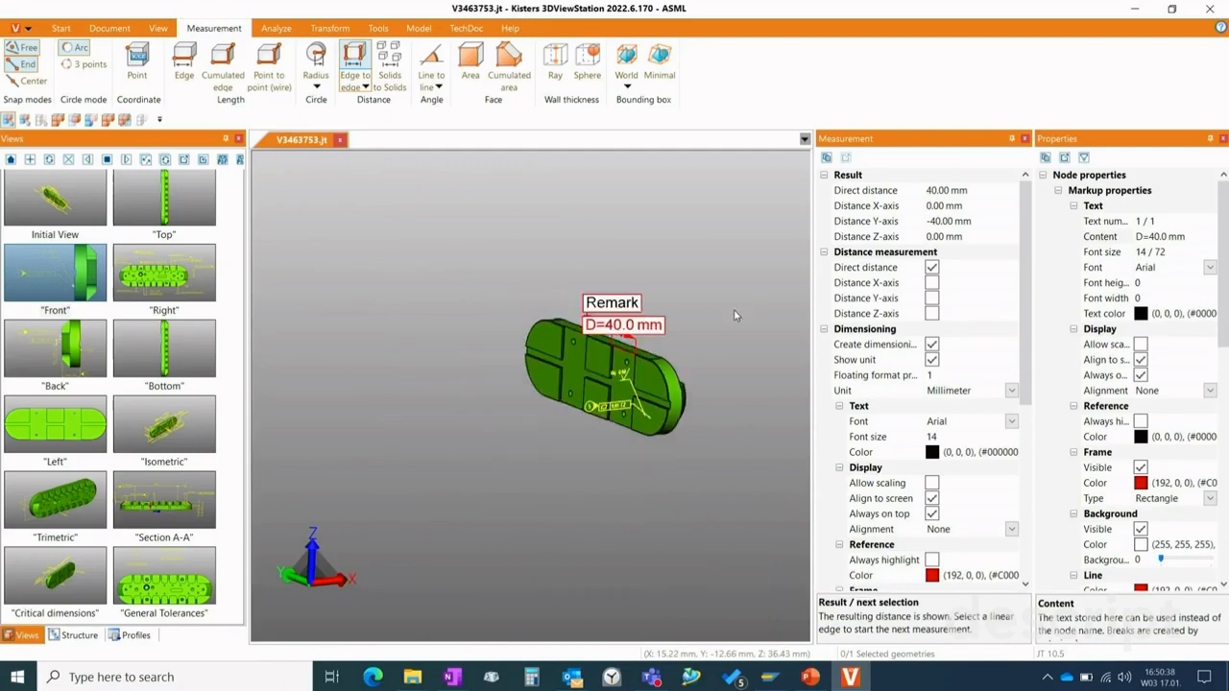
scroll(734, 309, up, 5)
middle_drag(587, 435, 642, 386)
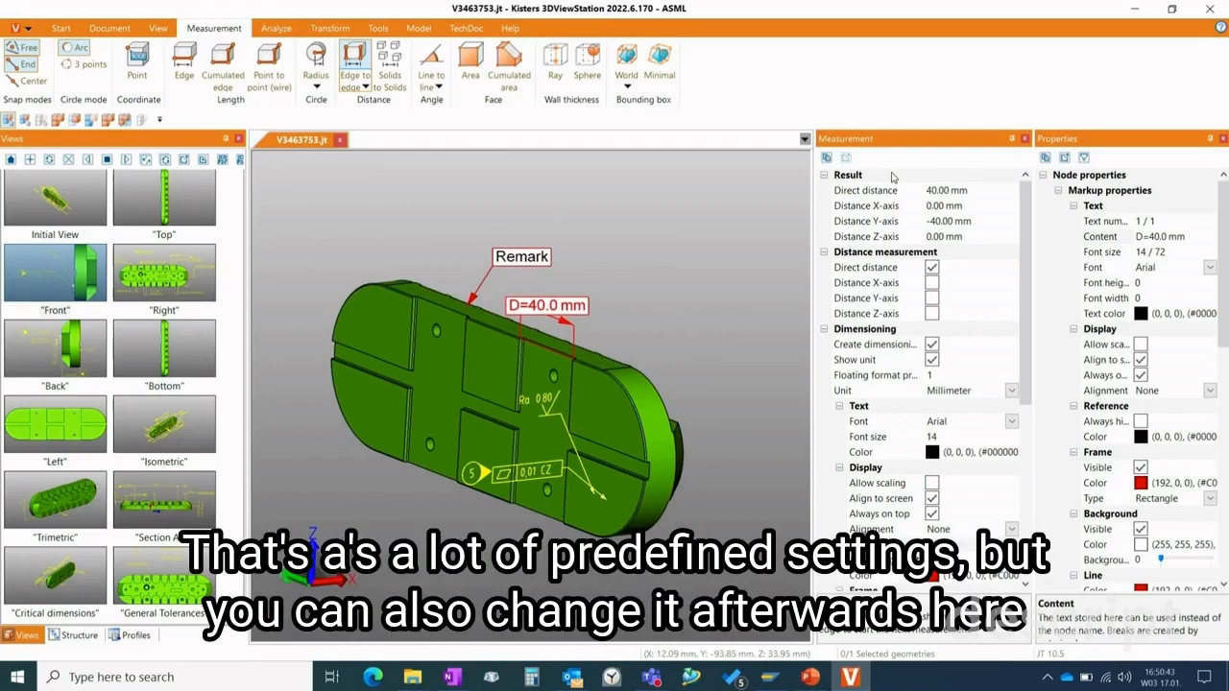
click(705, 310)
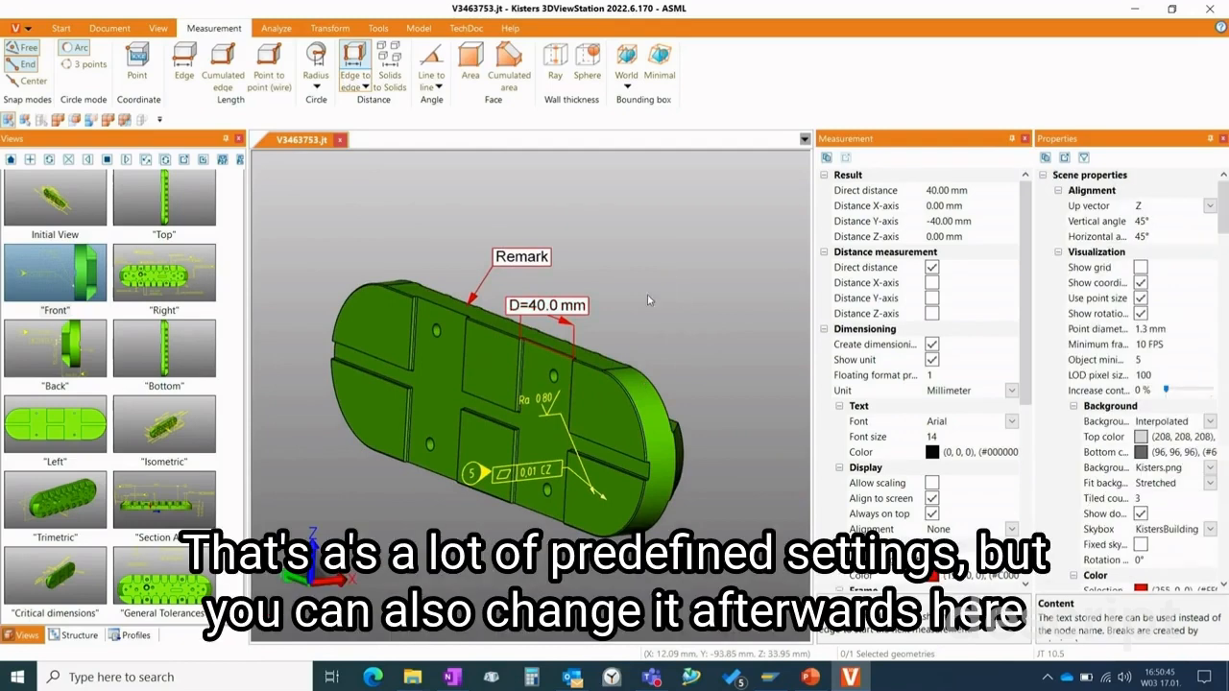
- Change the distance dimension's text content to 40 and exit the edge-to-edge measurement function
click(576, 305)
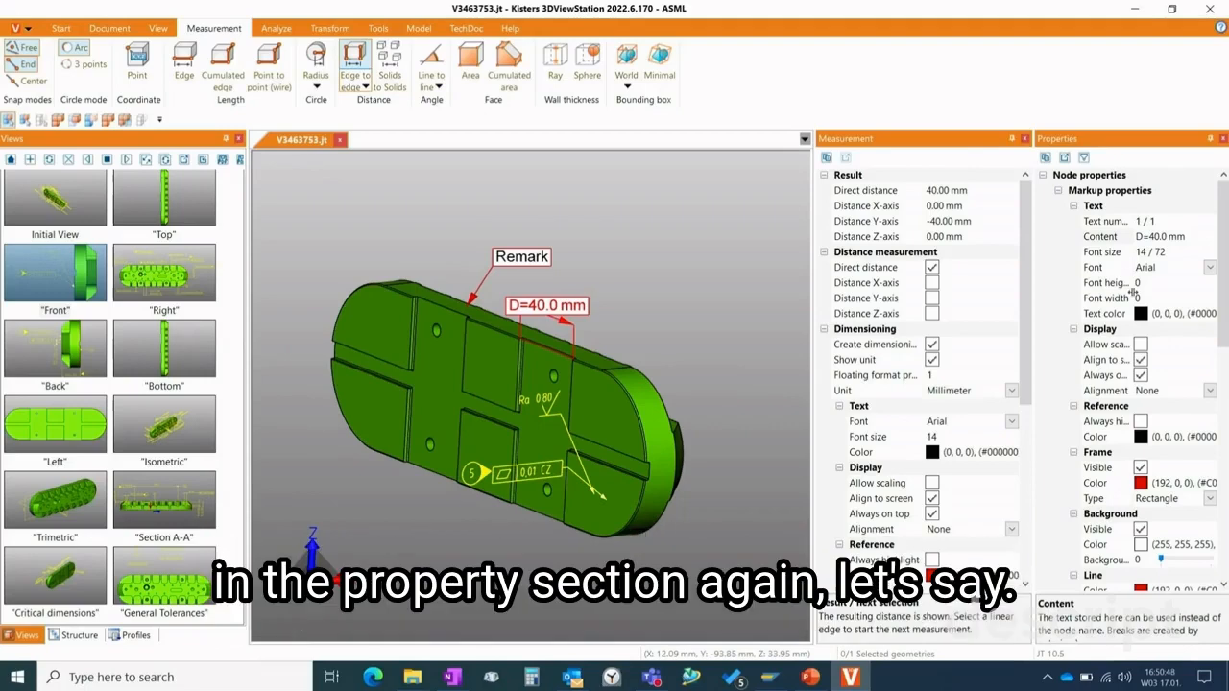
click(1194, 237)
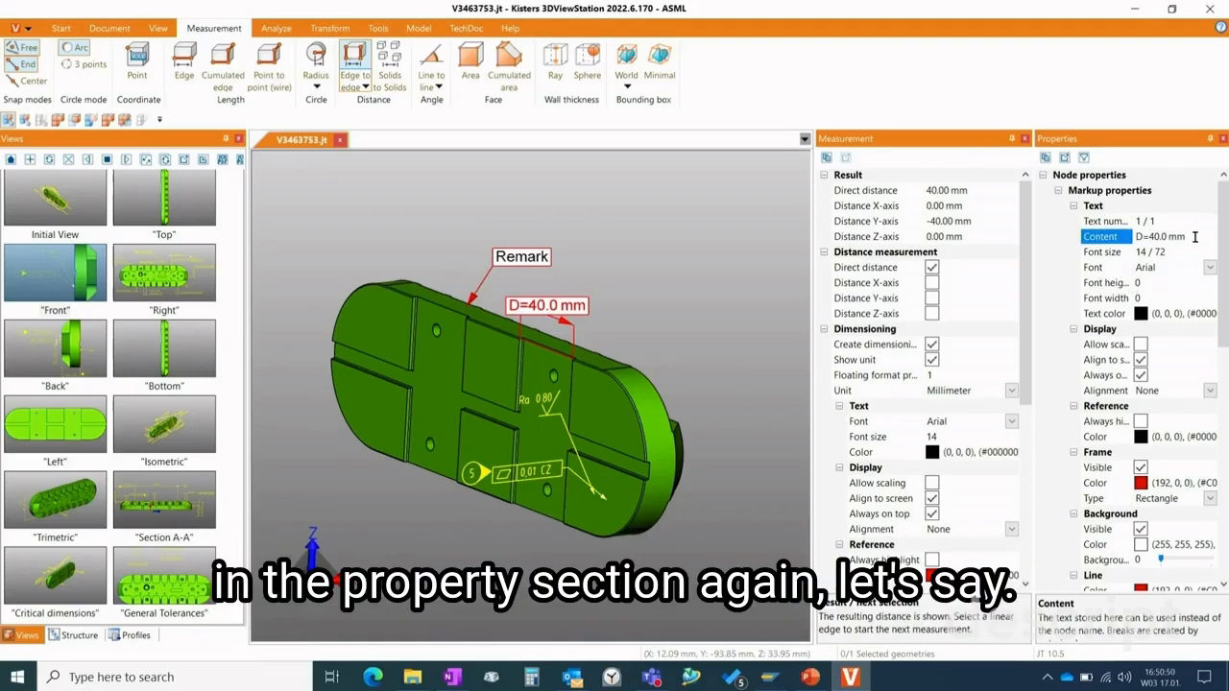
key(BackSpace)
key(BackSpace)
key(BackSpace)
key(BackSpace)
key(BackSpace)
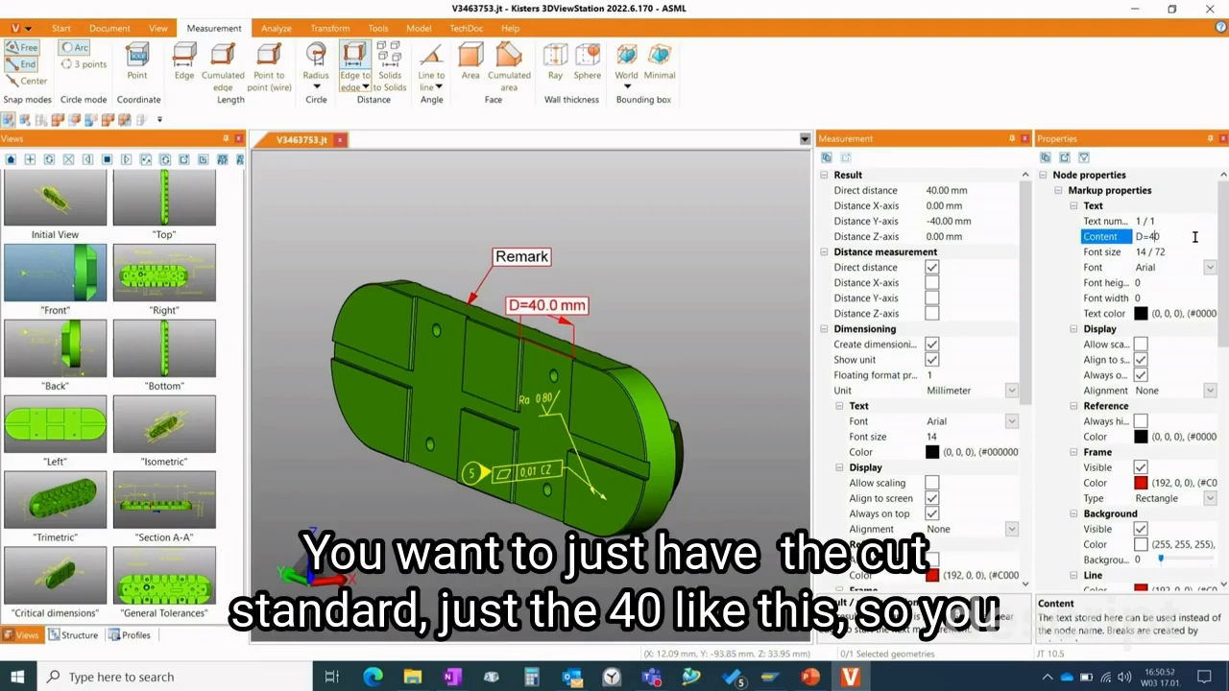
key(Left)
key(Left)
key(BackSpace)
key(BackSpace)
key(Return)
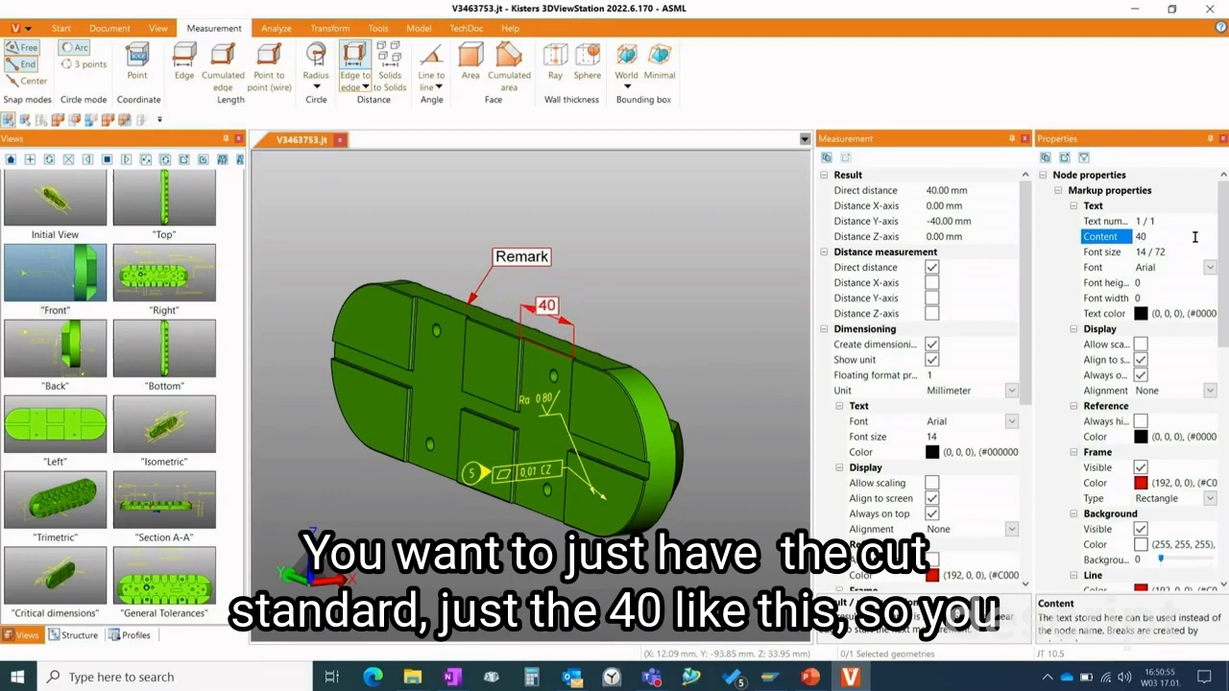
click(659, 315)
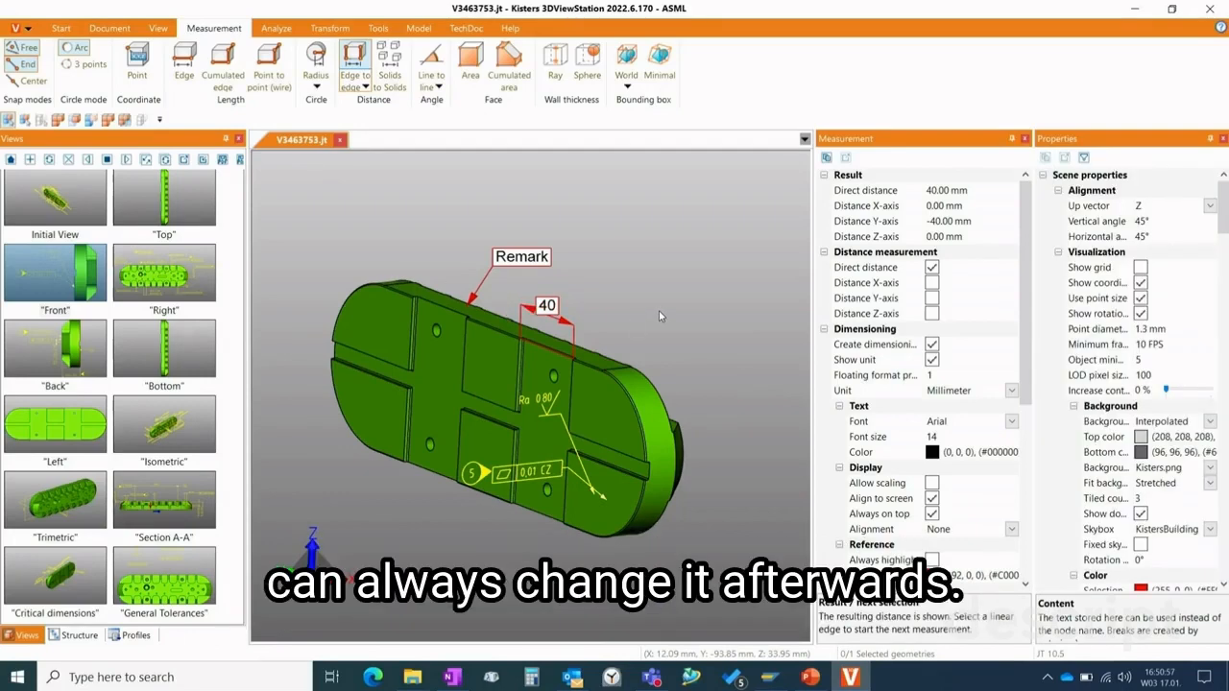
scroll(657, 307, up, 5)
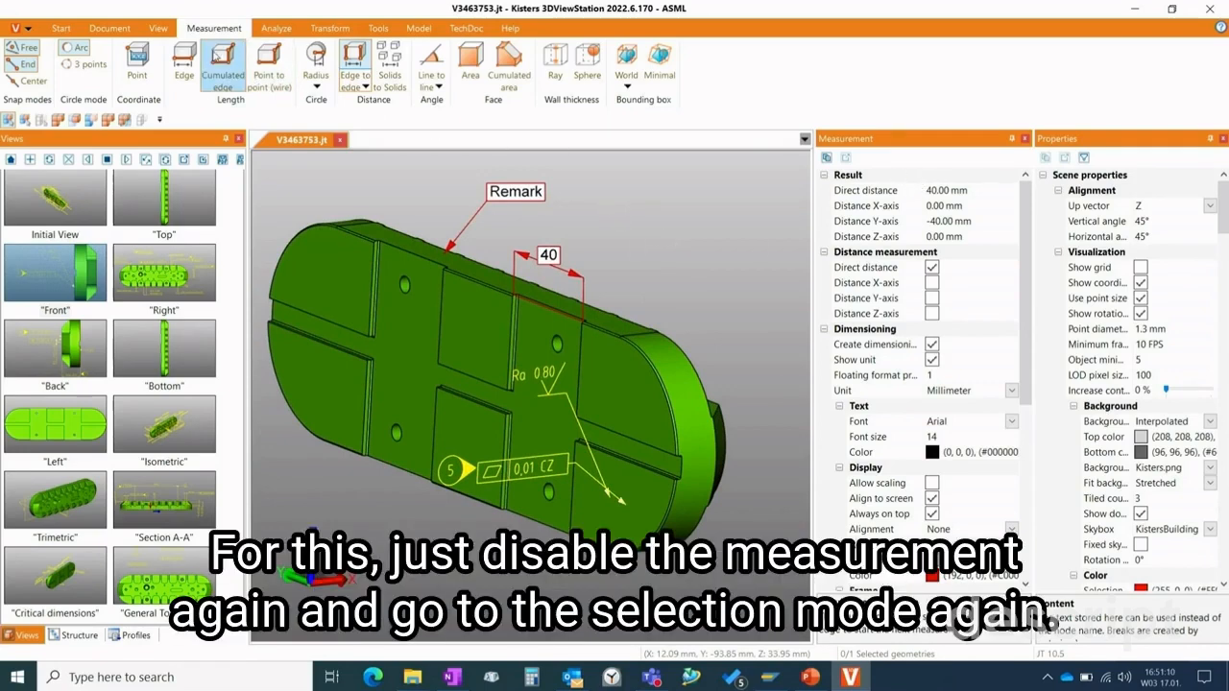
click(380, 64)
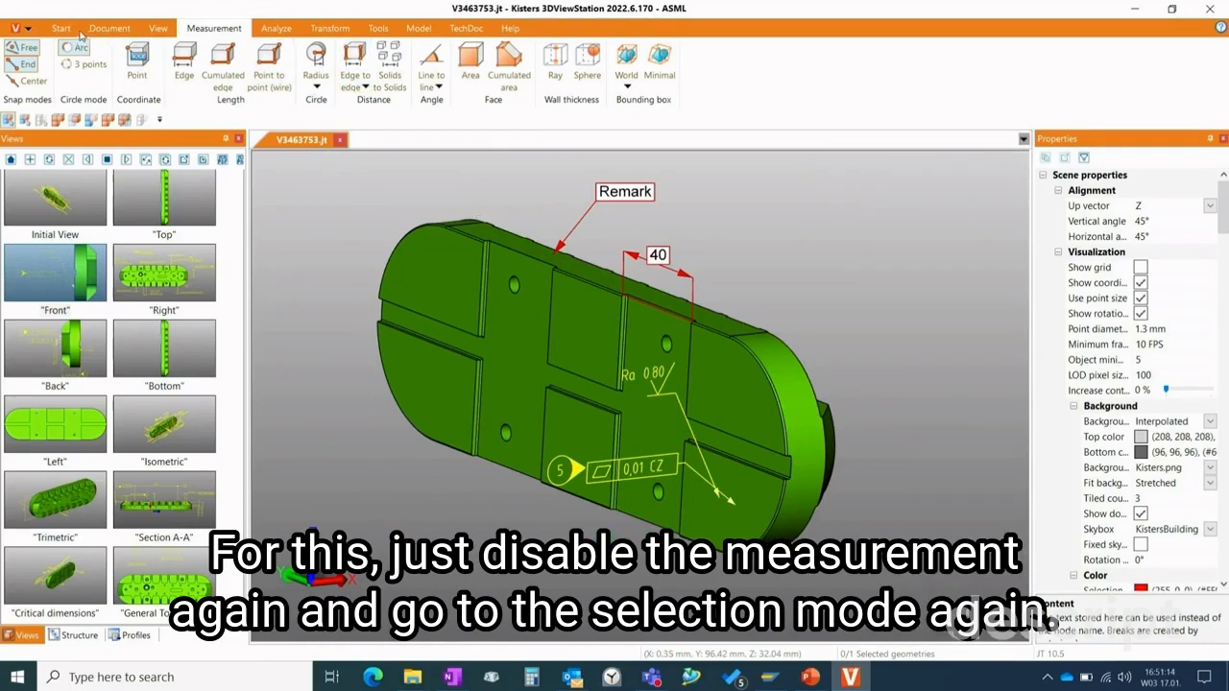
- Using face selection mode, recolor the large recessed face between the raised pads orange (240, 126, 9)
click(60, 29)
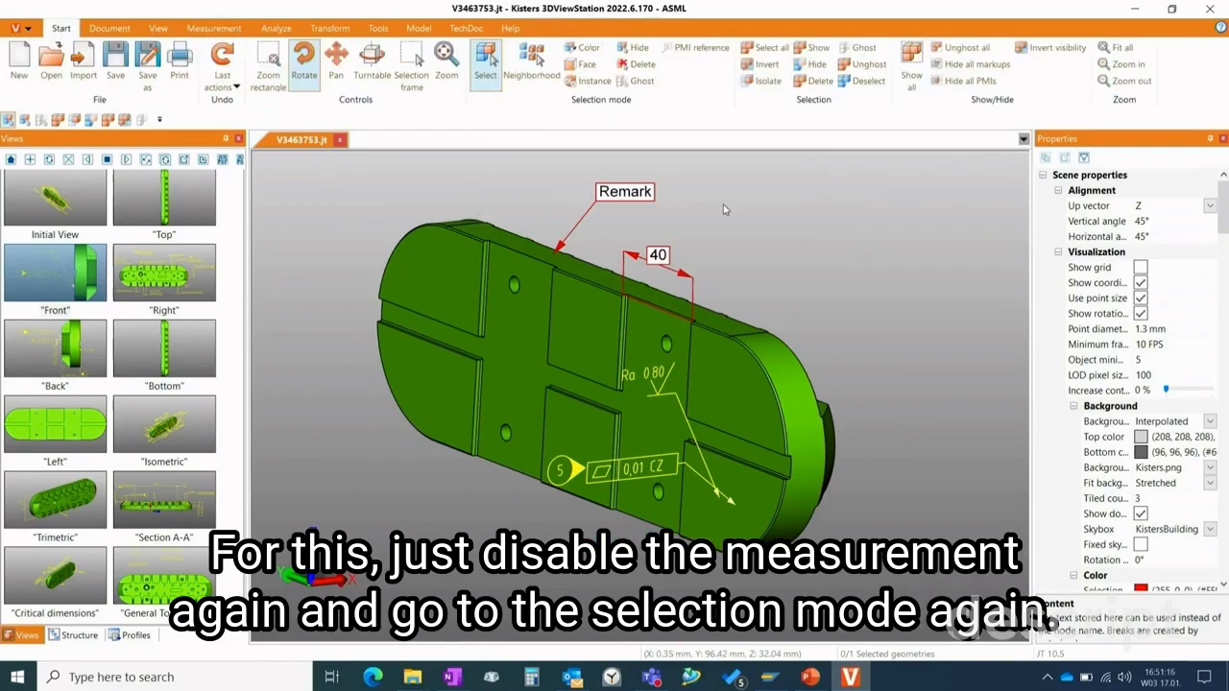
click(586, 64)
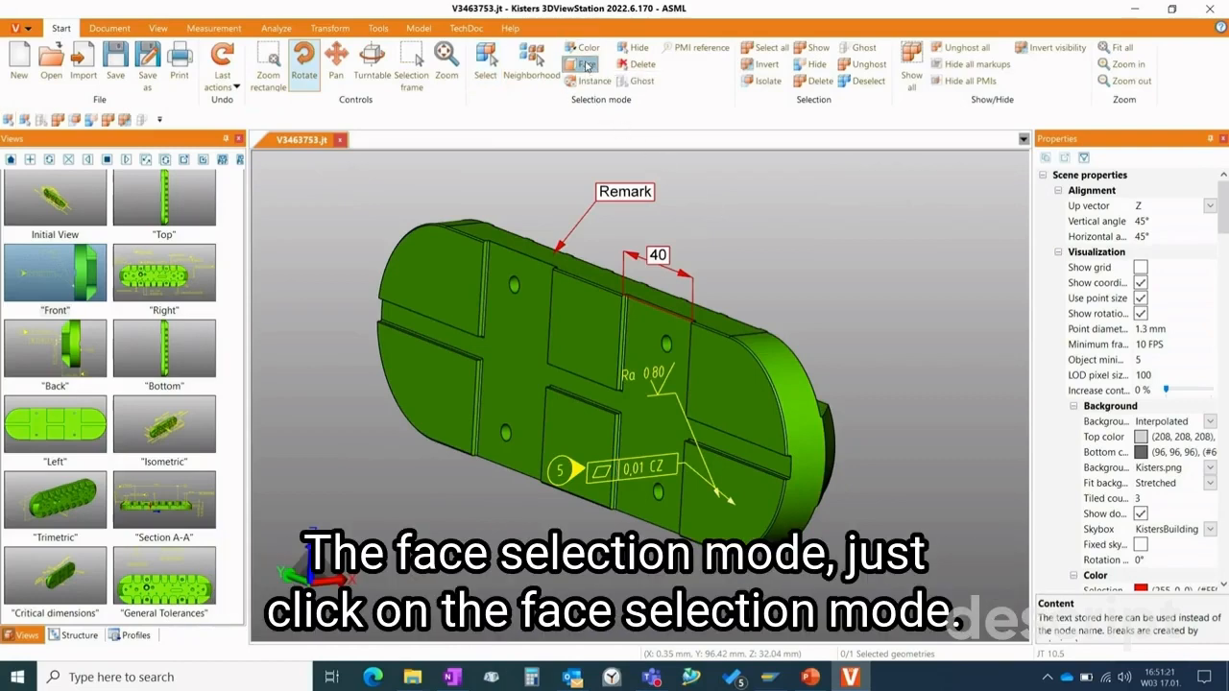
click(510, 358)
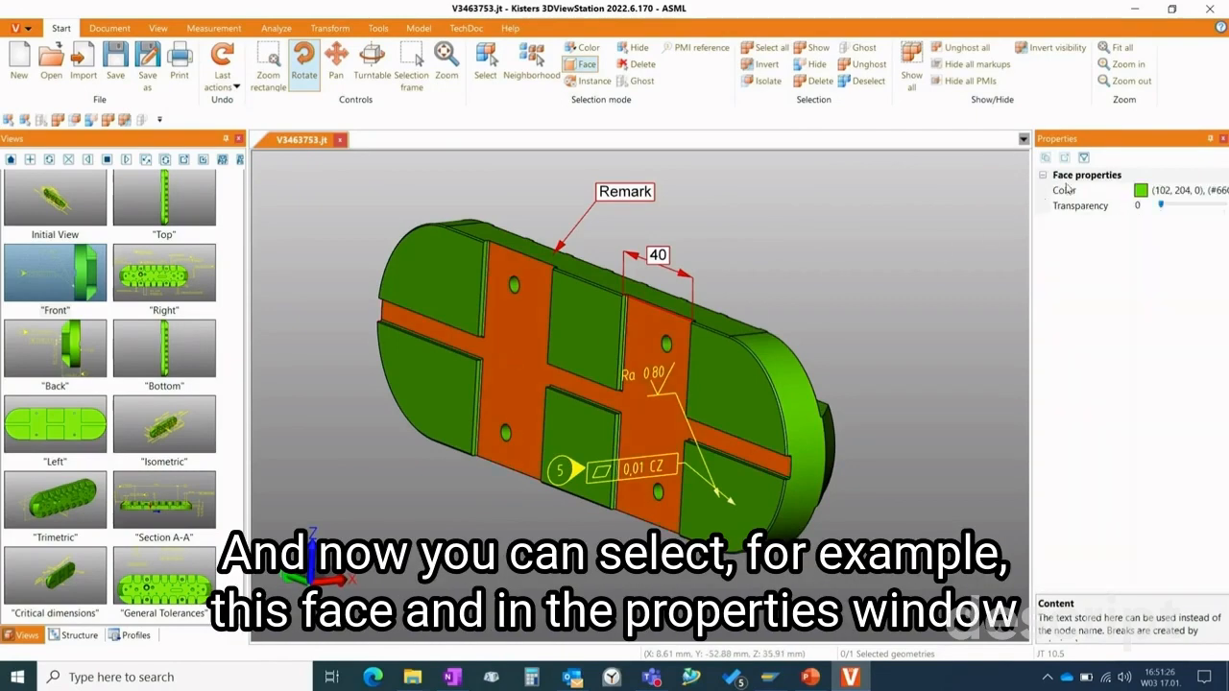
click(1210, 192)
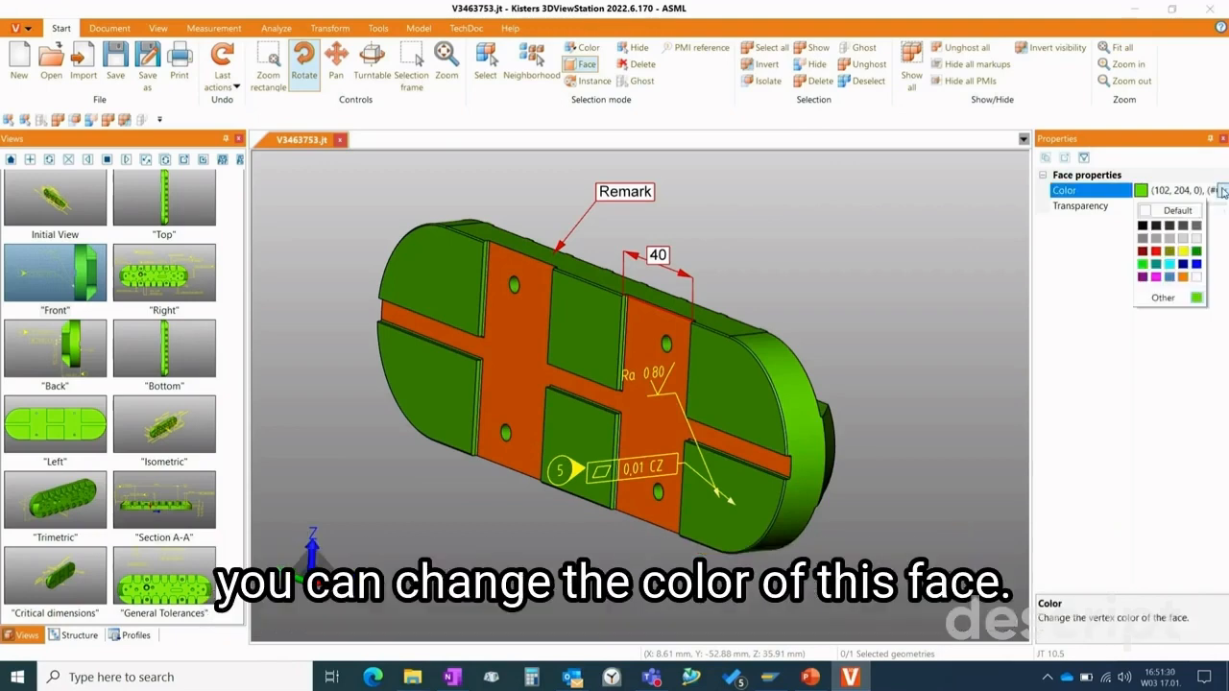
click(1187, 277)
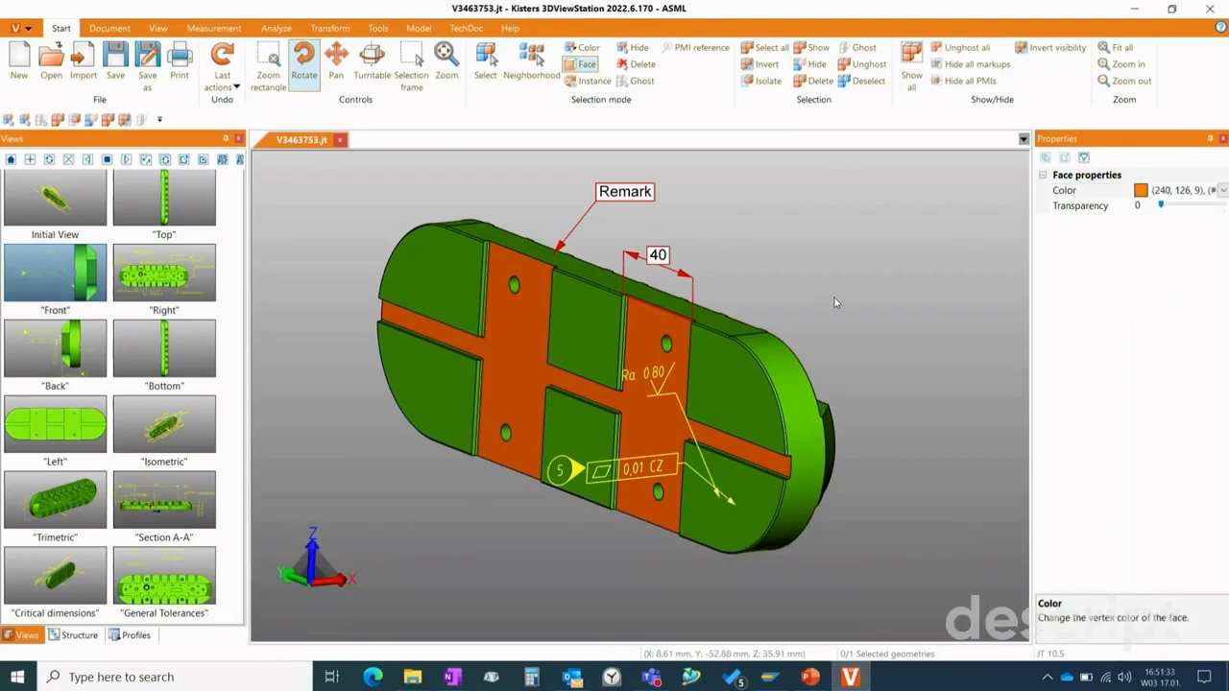
click(862, 340)
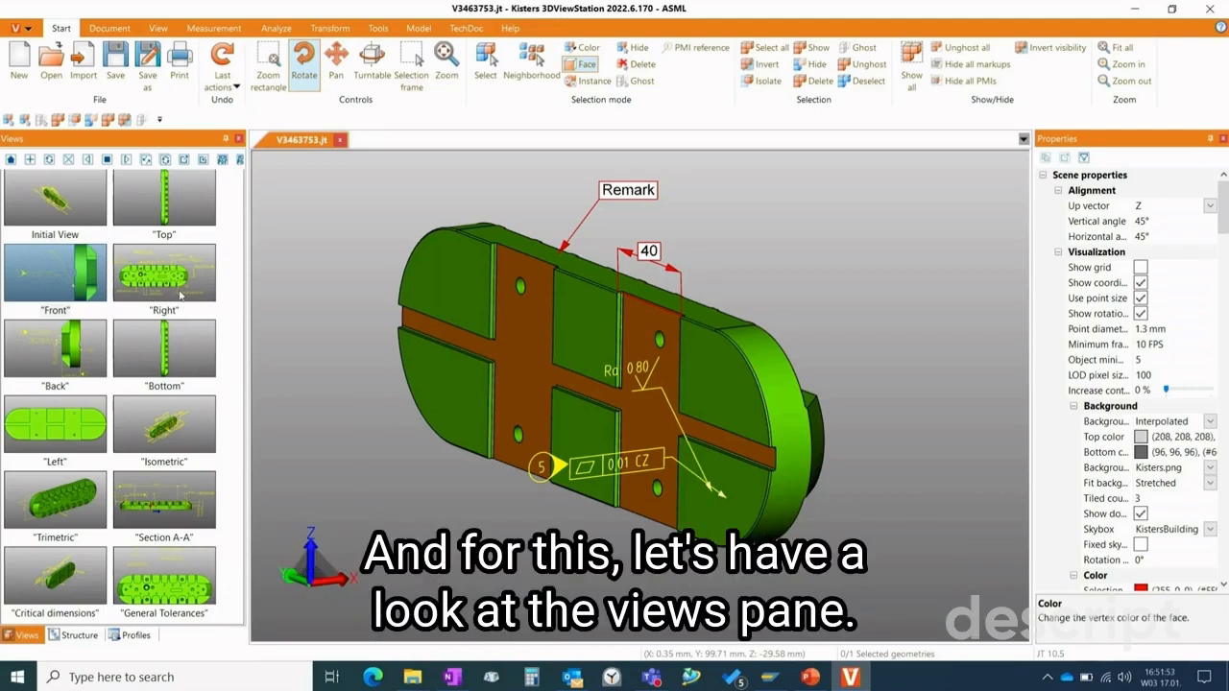
- Create a new saved view from the current display and name it Remarks
click(32, 161)
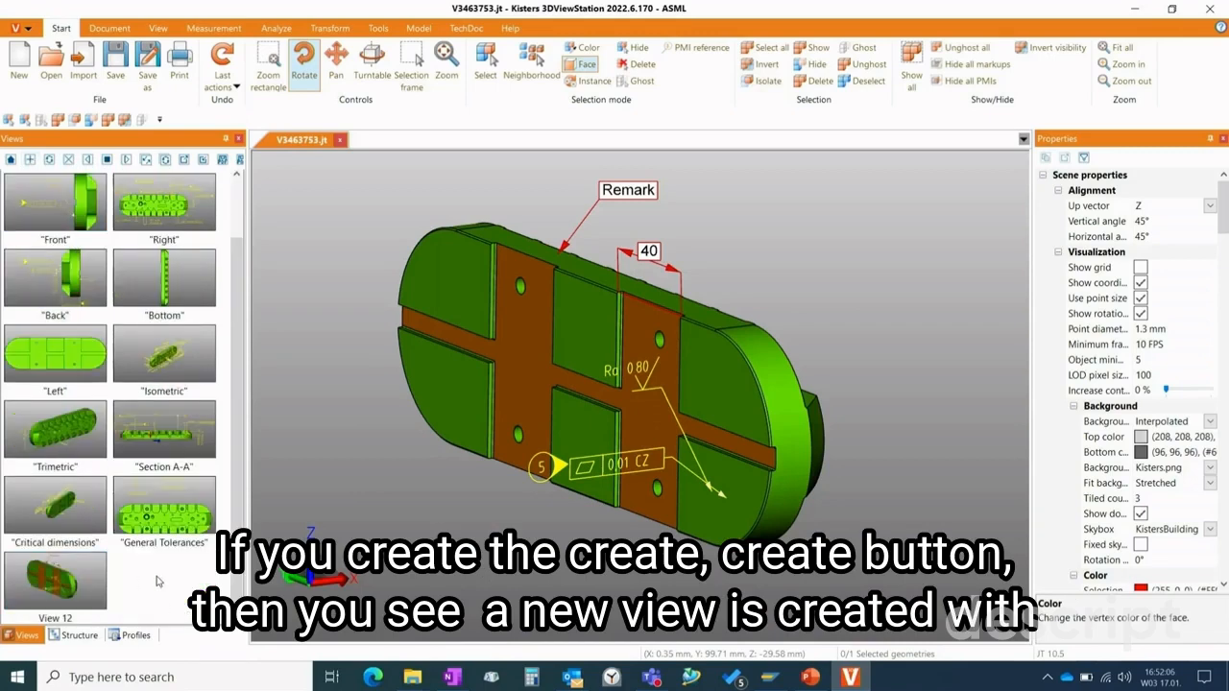
click(63, 620)
click(63, 621)
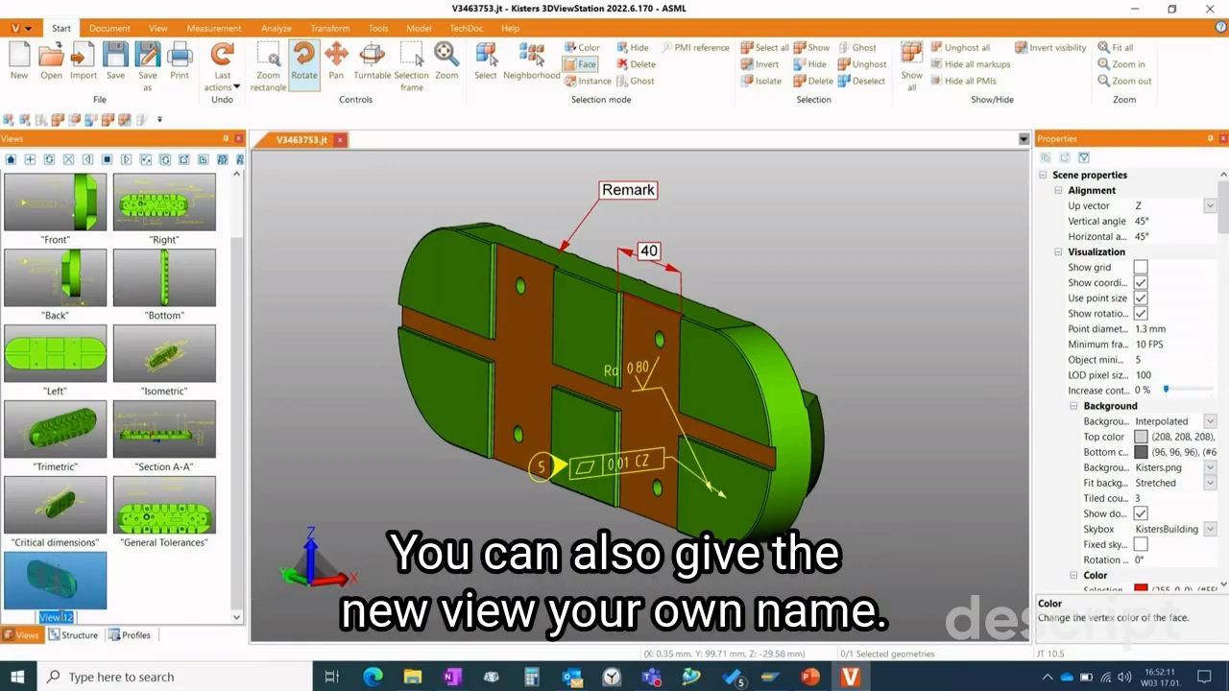
text(Remarks)
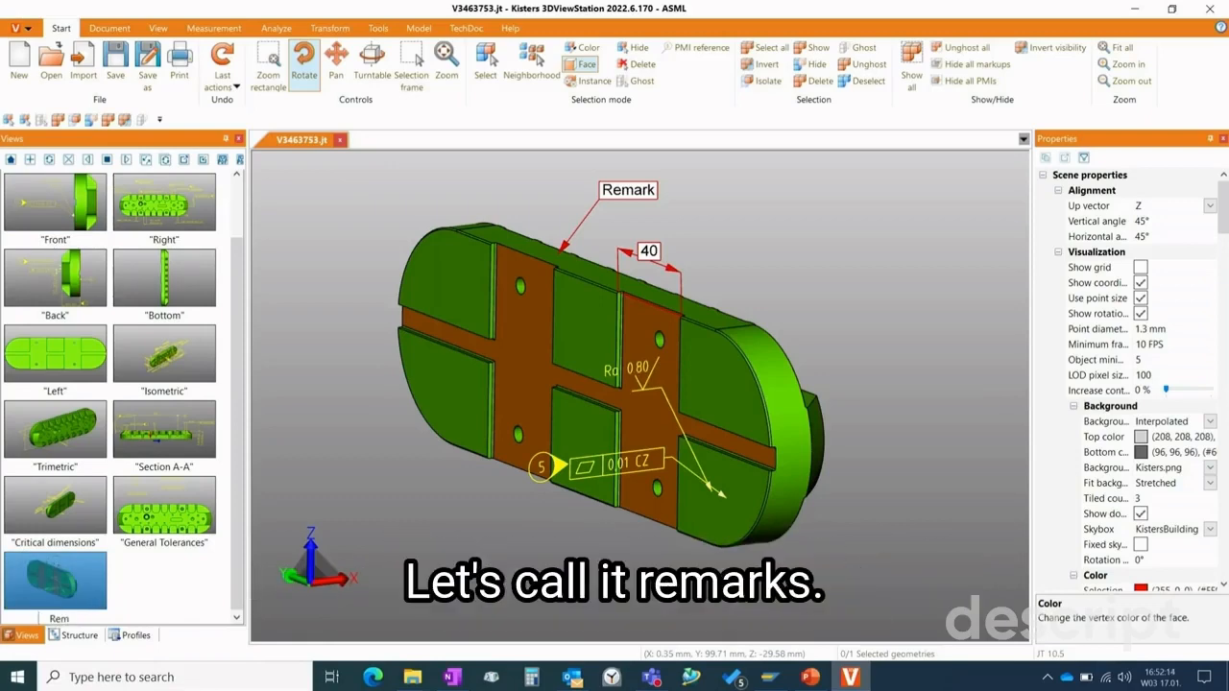
key(Return)
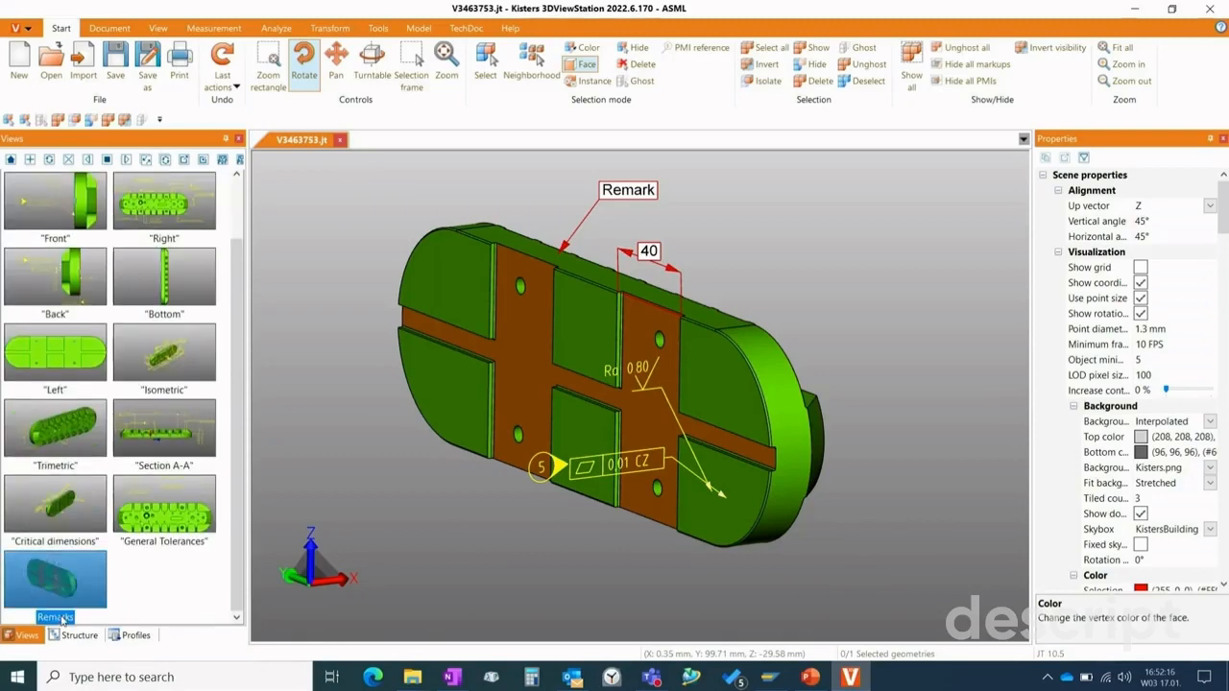
click(188, 570)
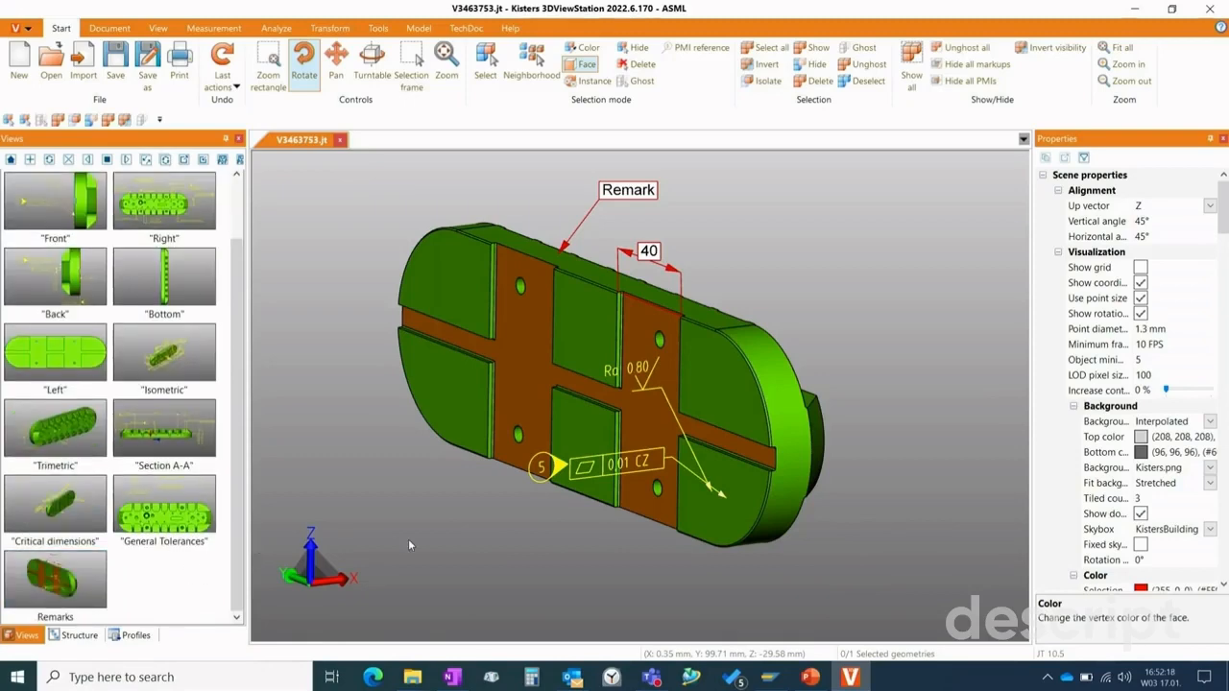
- Switch to the saved Isometric view and back to the Remarks view to check its restored markups and face color
click(175, 362)
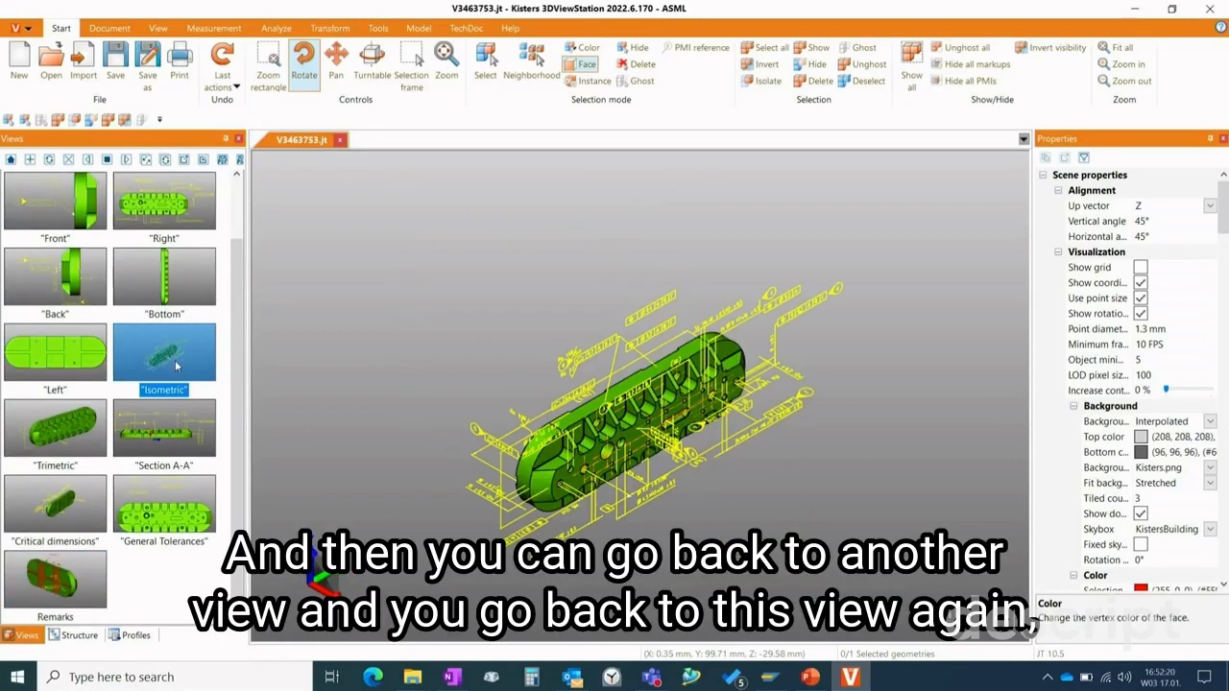
click(55, 581)
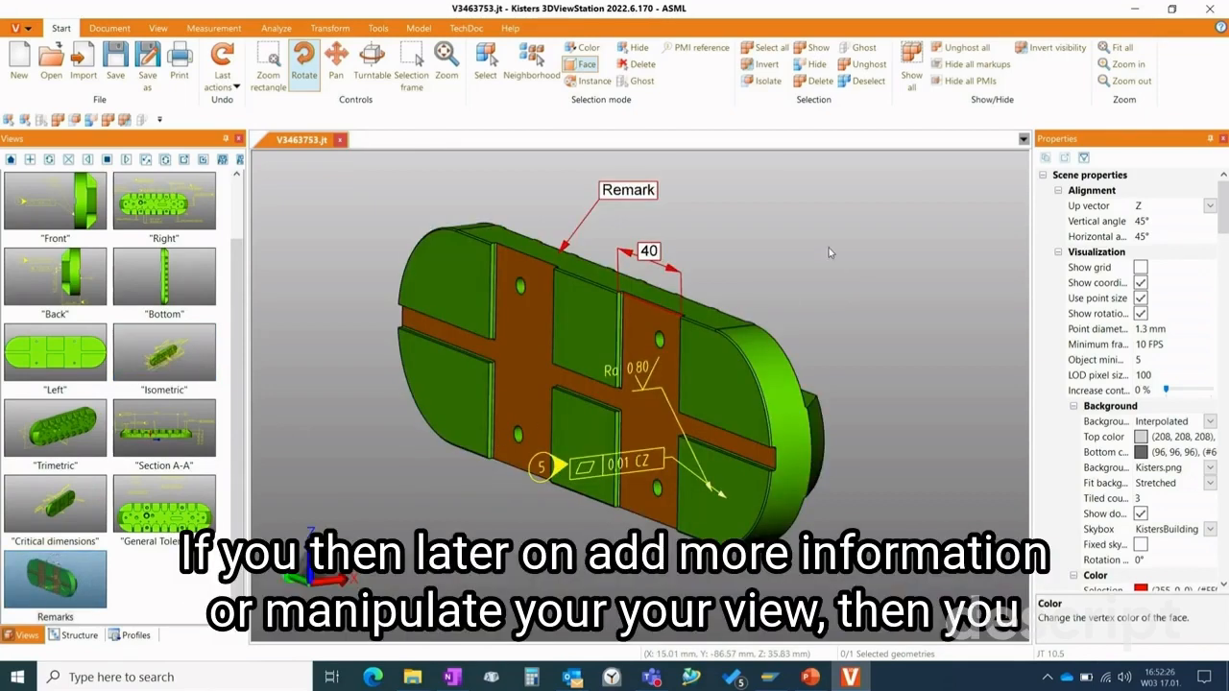
mouse_move(829, 248)
mouse_down()
mouse_move(805, 267)
mouse_move(840, 248)
mouse_up()
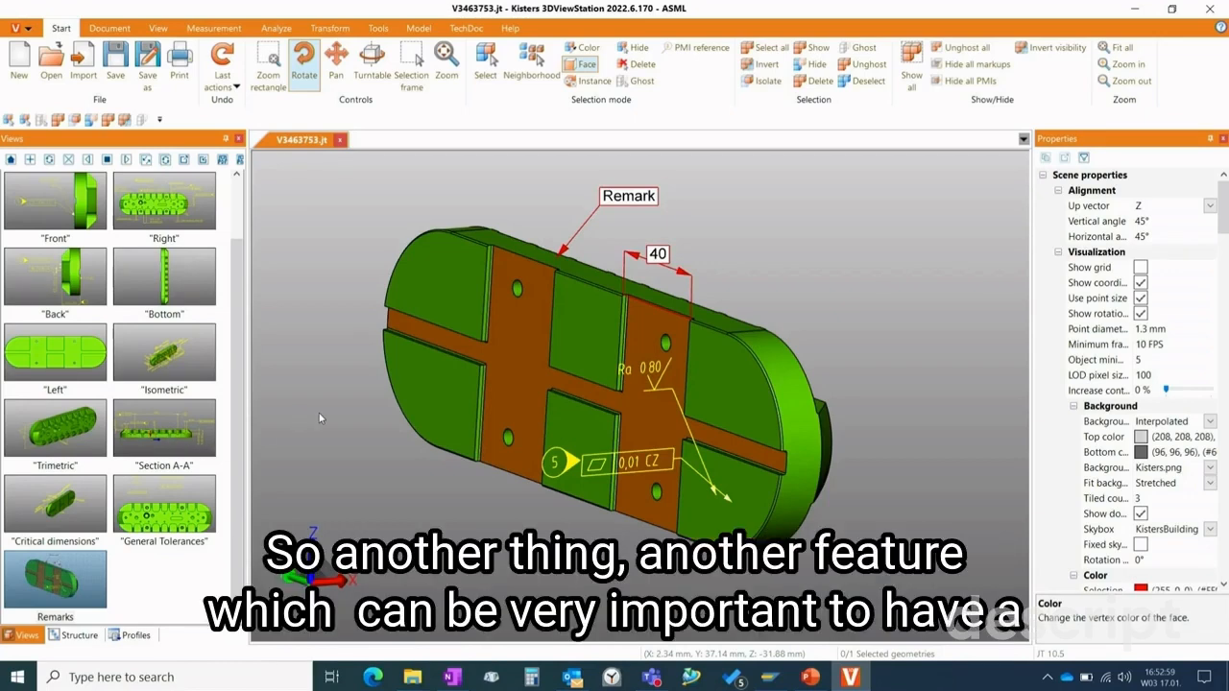
click(170, 564)
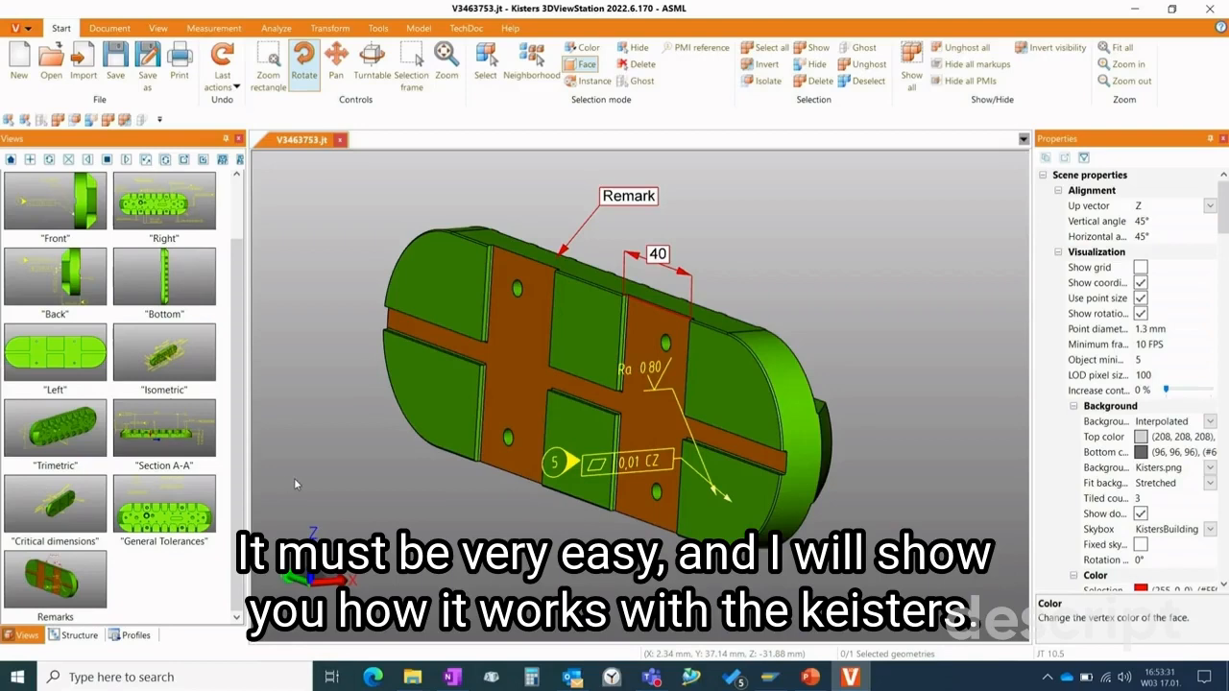
- Activate the saved Right view, switch it to illustration rendering, and store the display as a new view
click(189, 199)
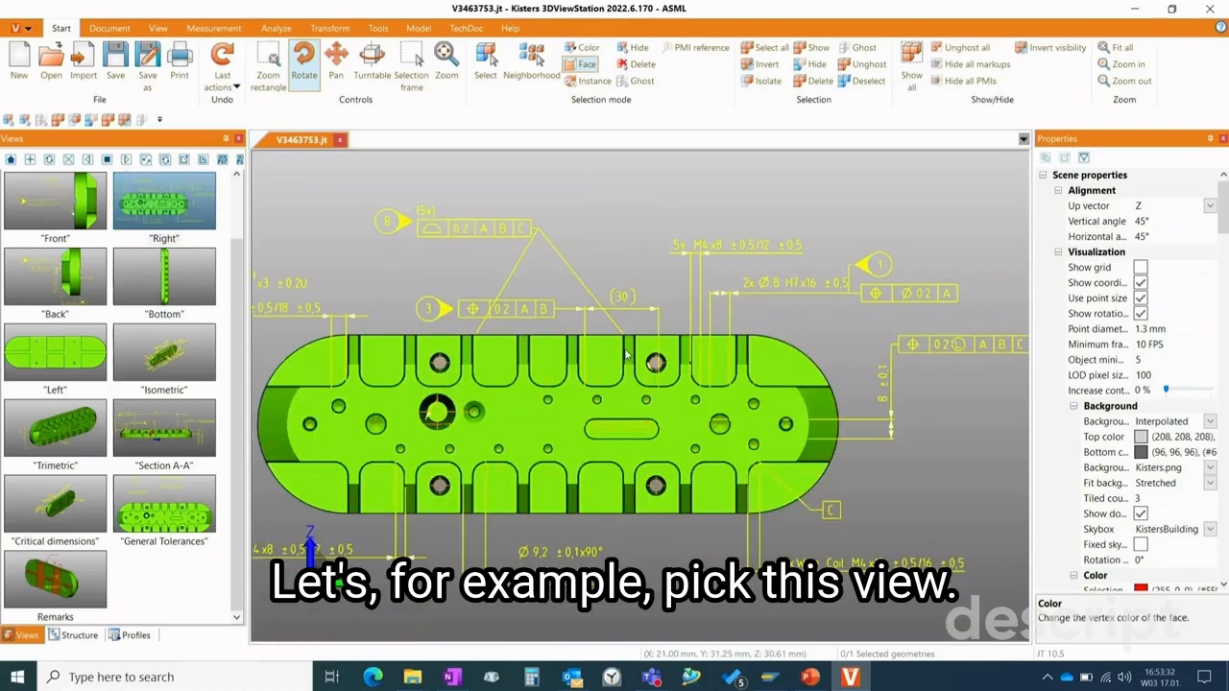
scroll(629, 349, down, 2)
scroll(629, 350, up, 2)
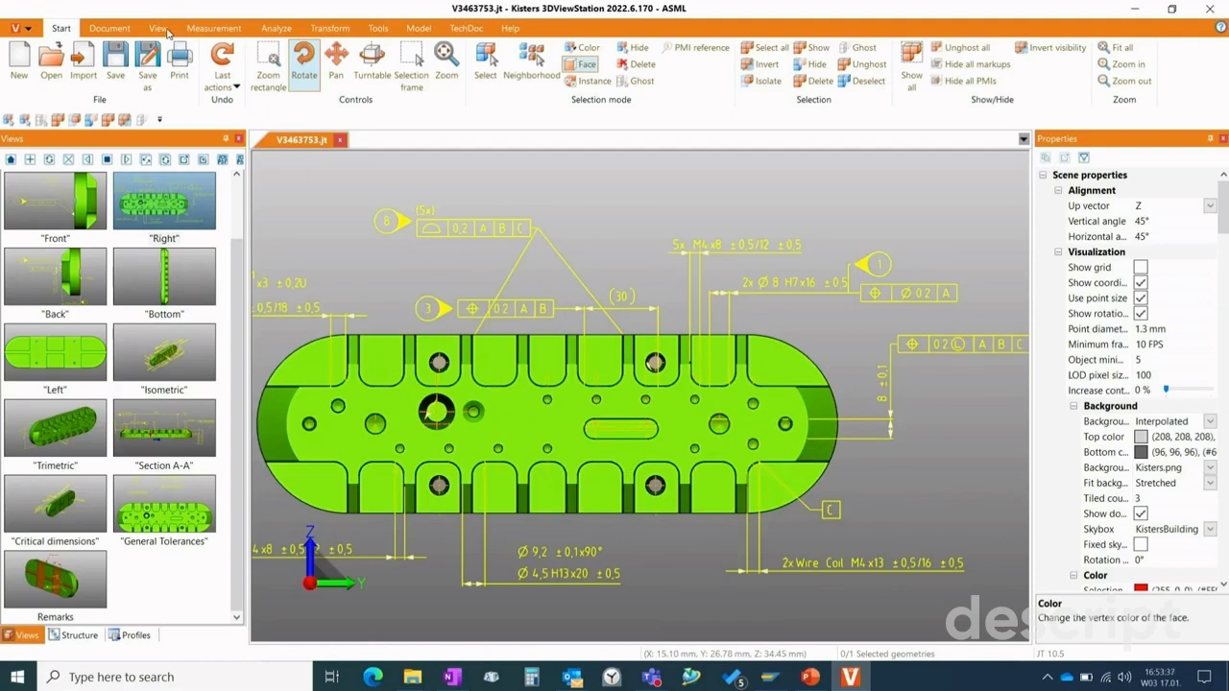
click(166, 31)
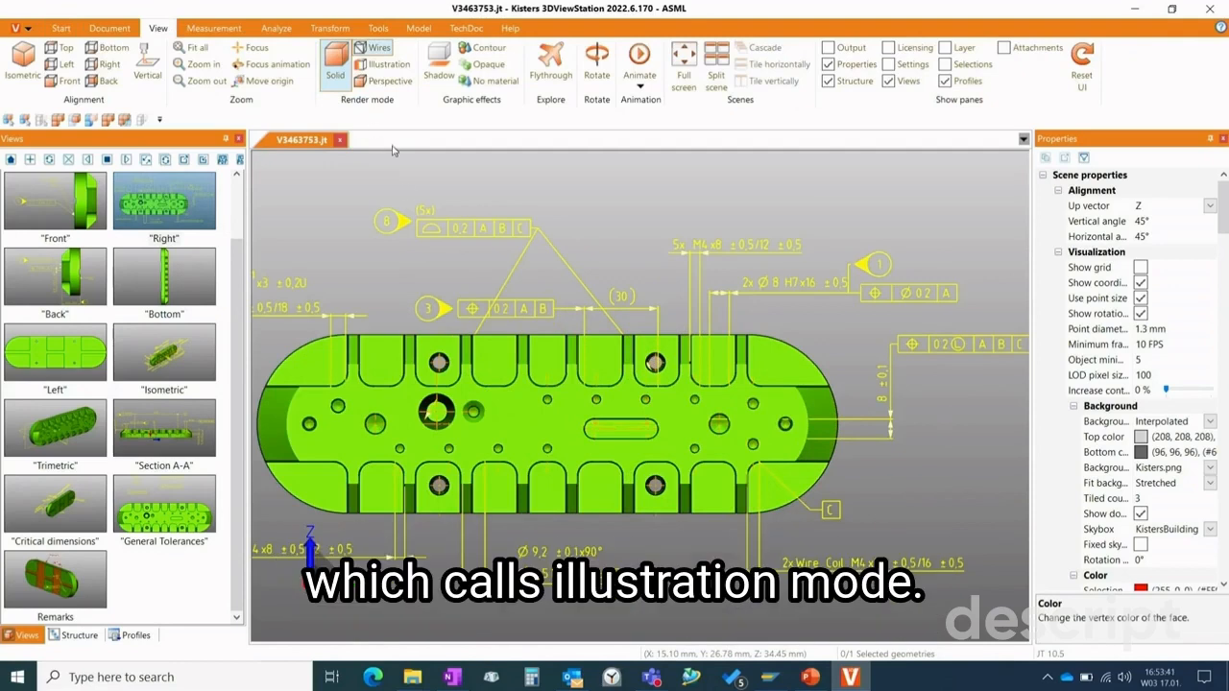
drag(410, 202, 429, 252)
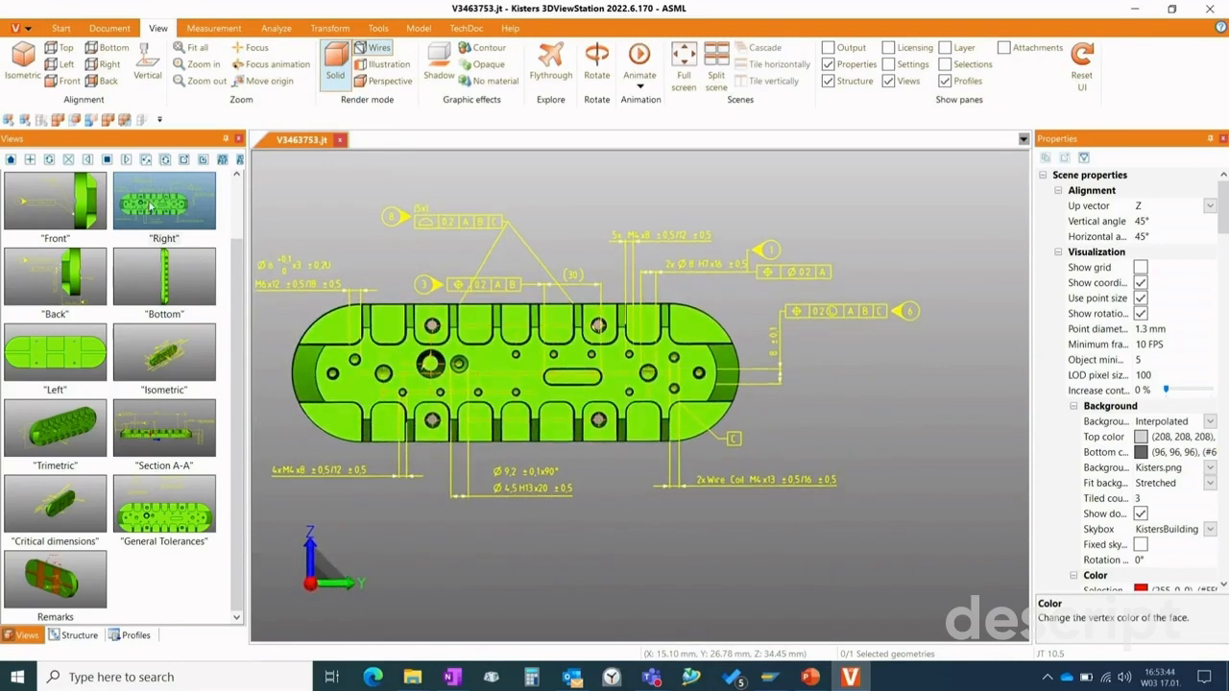
click(149, 204)
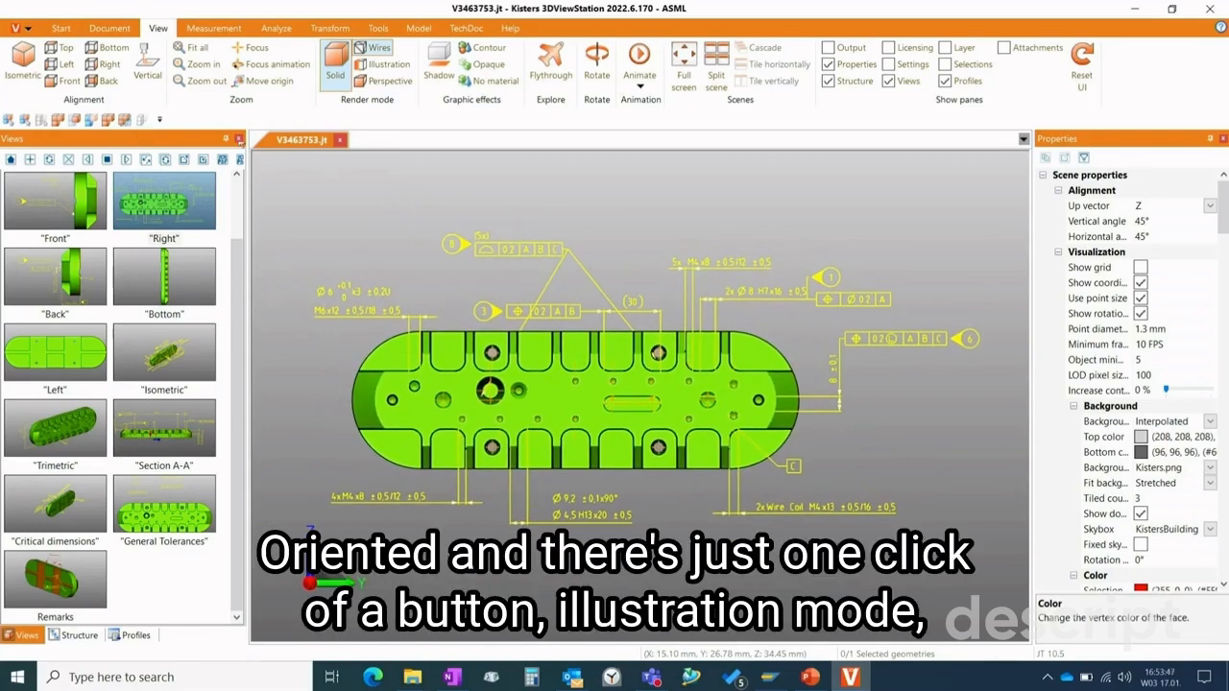
click(391, 67)
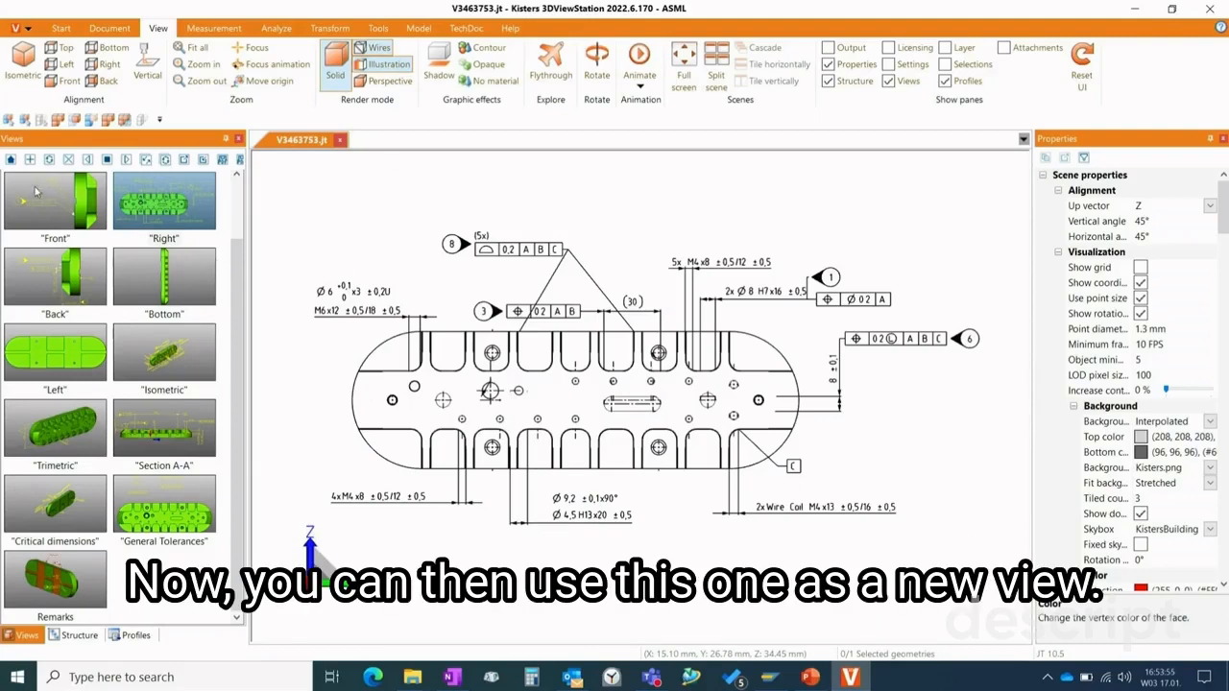
click(30, 160)
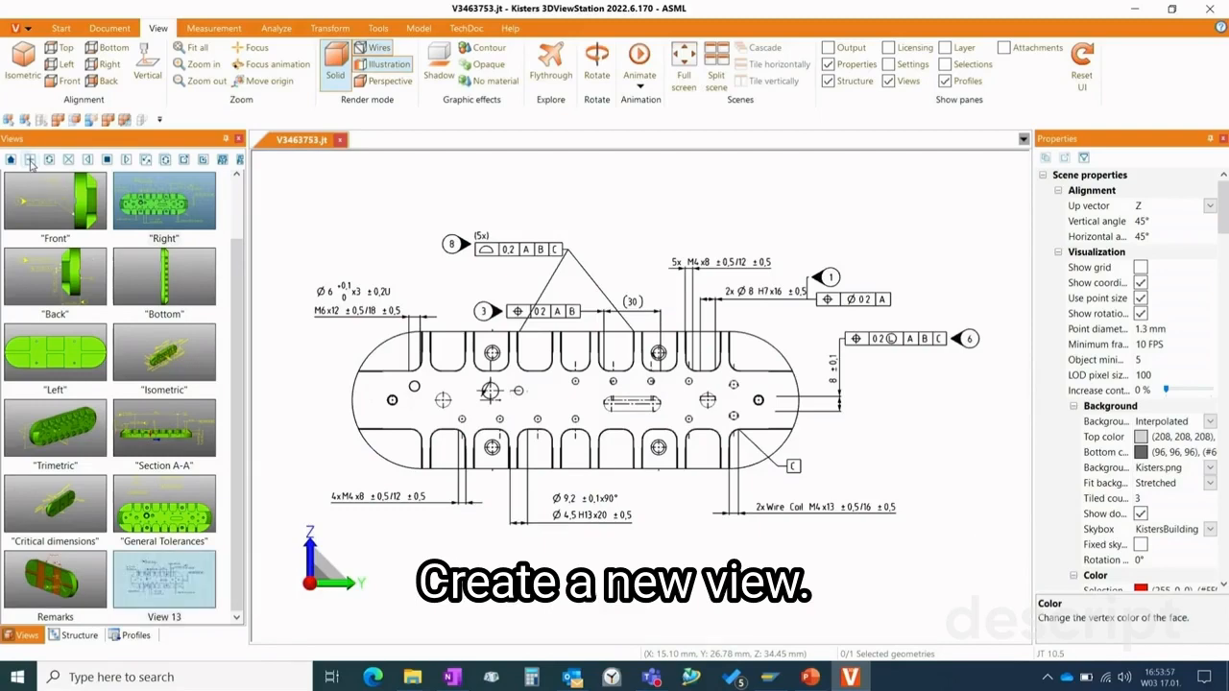
- Activate the saved Back view and toggle illustration rendering to compare both modes, leaving illustration switched on
click(73, 279)
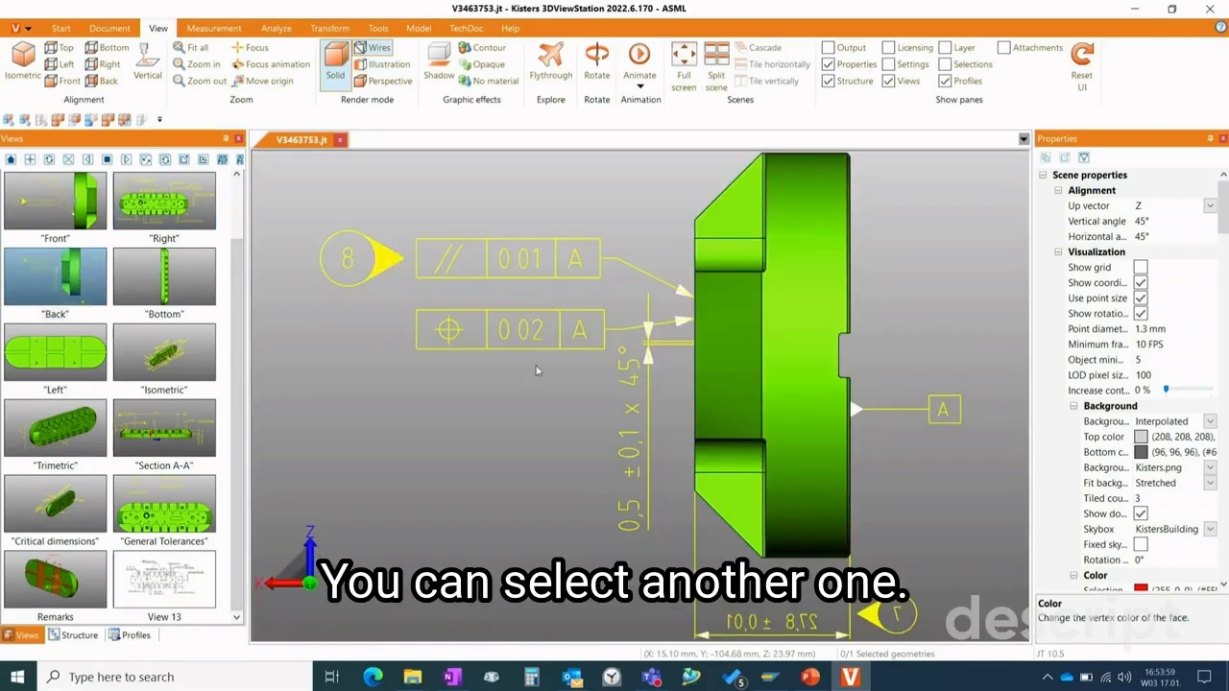
click(383, 63)
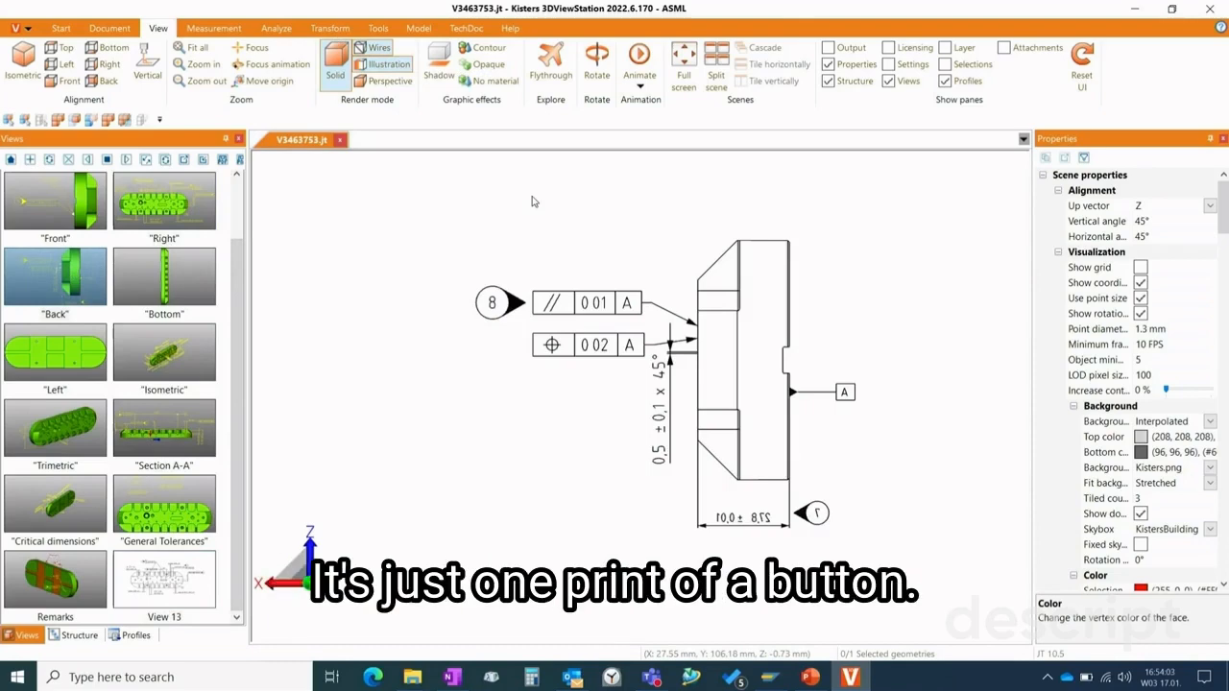
click(389, 67)
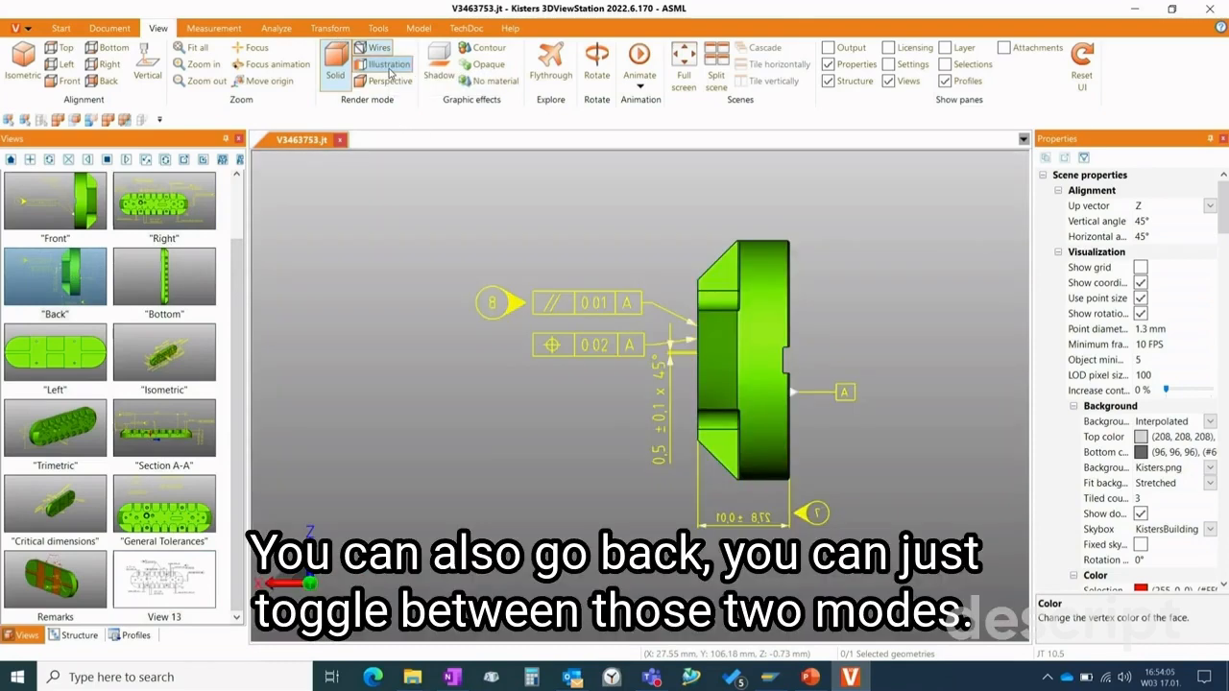
click(388, 68)
click(389, 67)
click(389, 67)
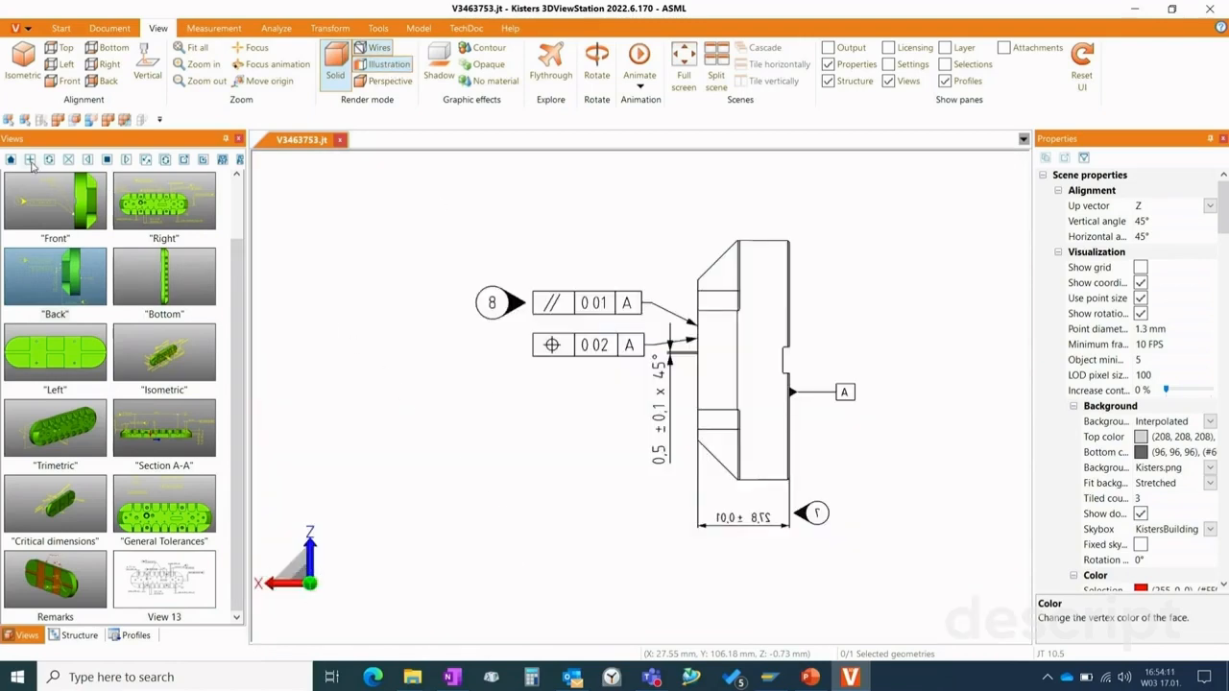
- Save the black-and-white back display as a new view and name it Back bw
click(29, 159)
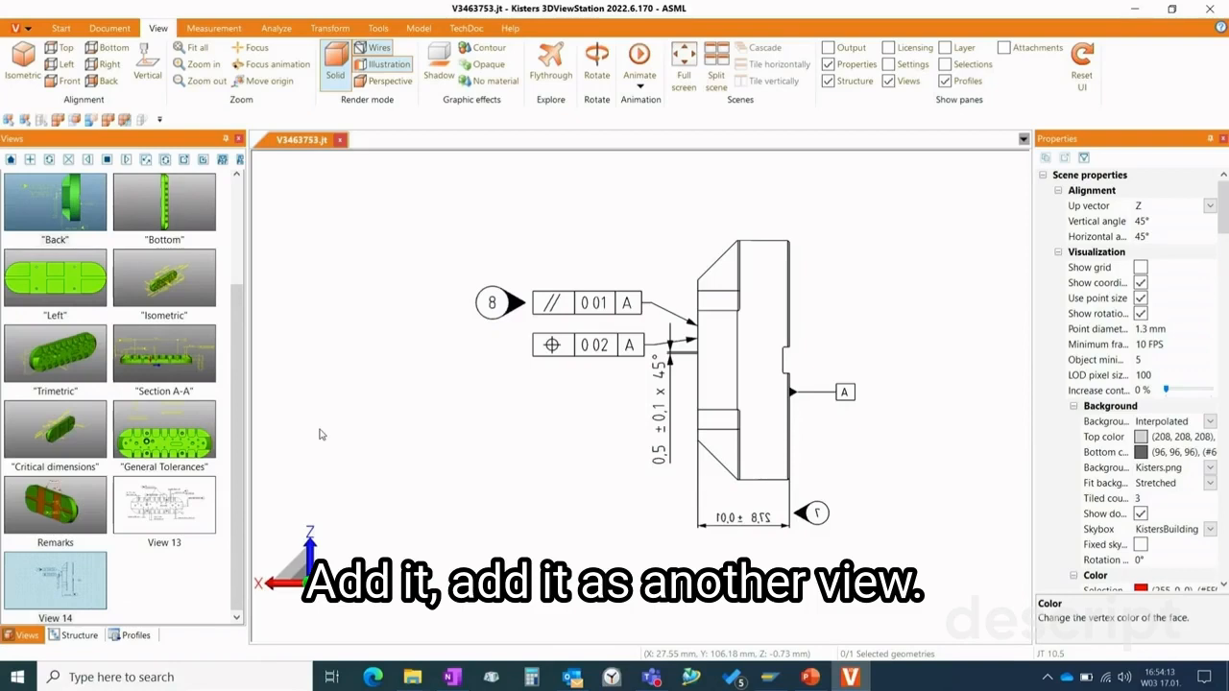
double_click(48, 619)
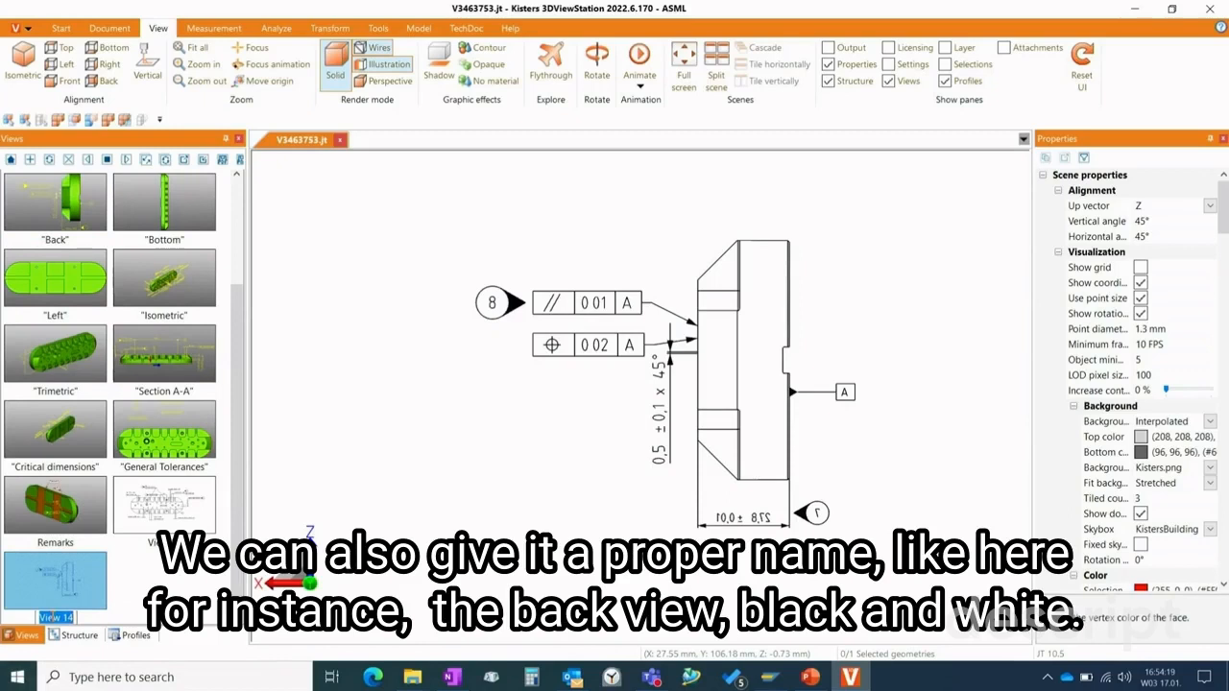
text(Back b/w)
click(192, 581)
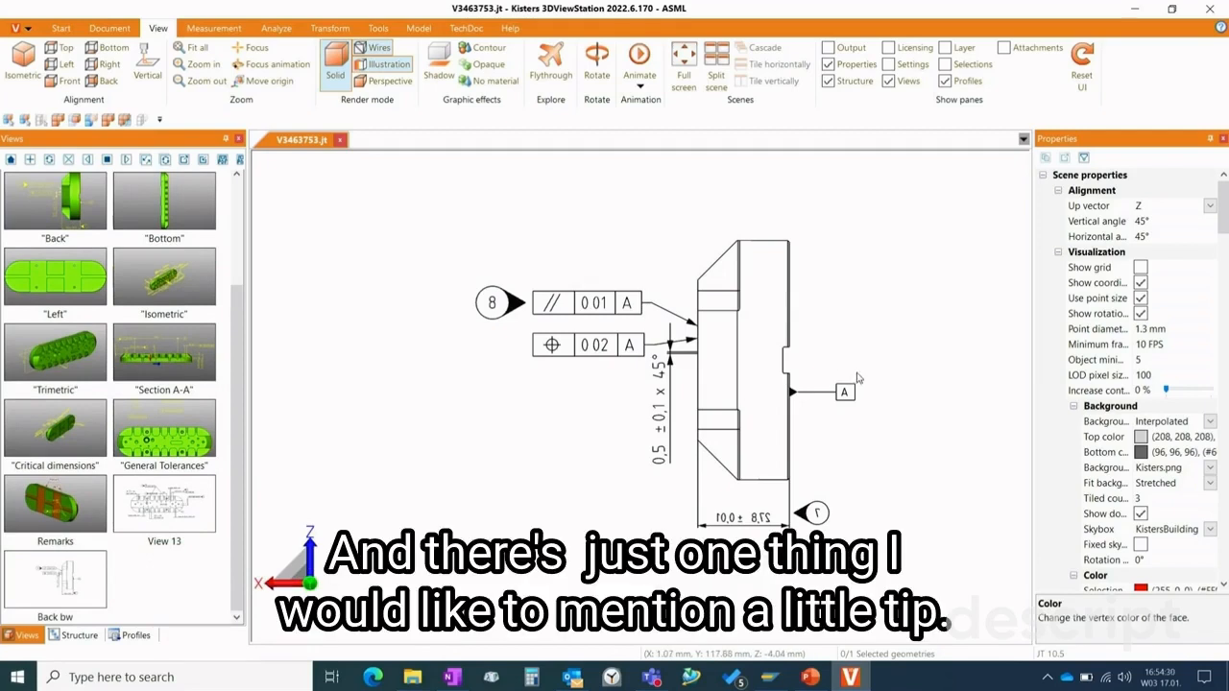
- Enable the illustration setting Use PMI and markup color to inspect the annotations, and disable it again
drag(1223, 217, 1223, 295)
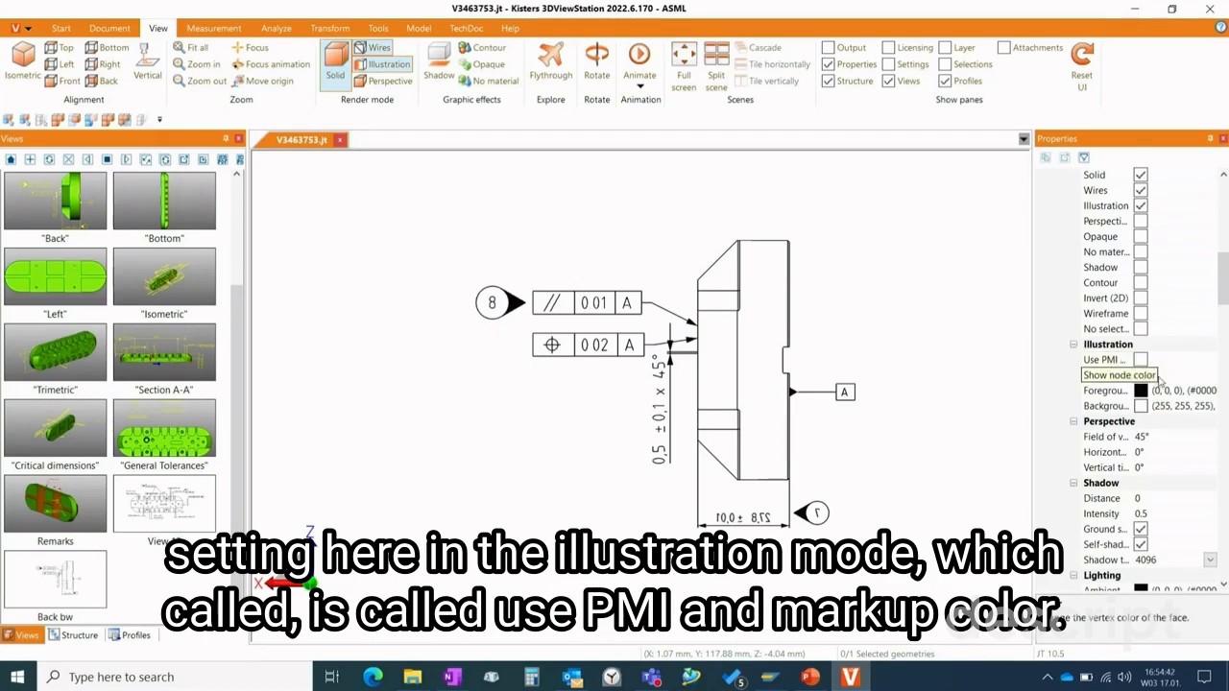
click(1141, 361)
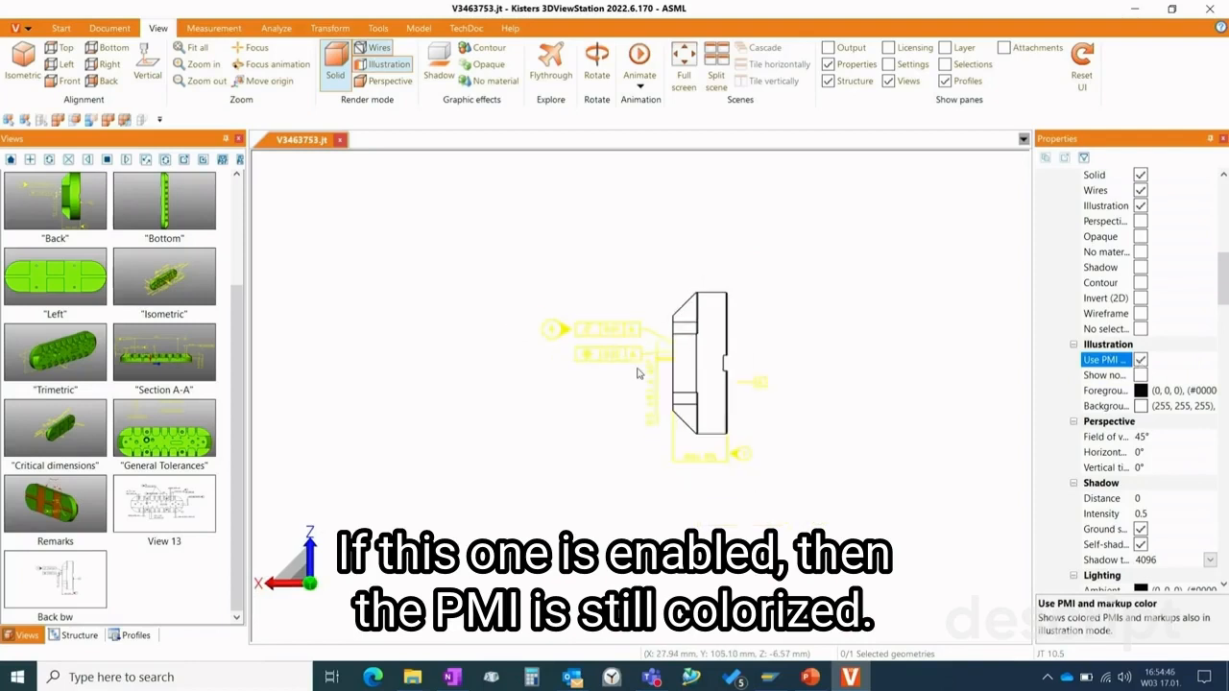
scroll(637, 372, up, 2)
scroll(641, 374, down, 1)
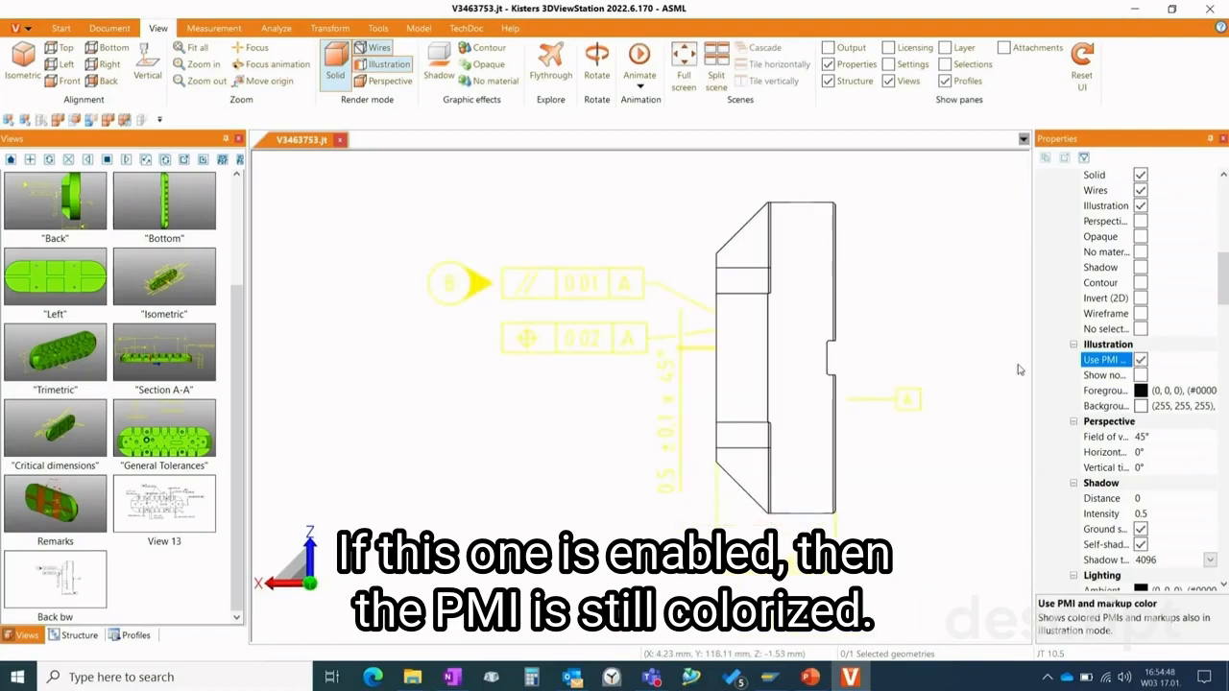
click(1141, 360)
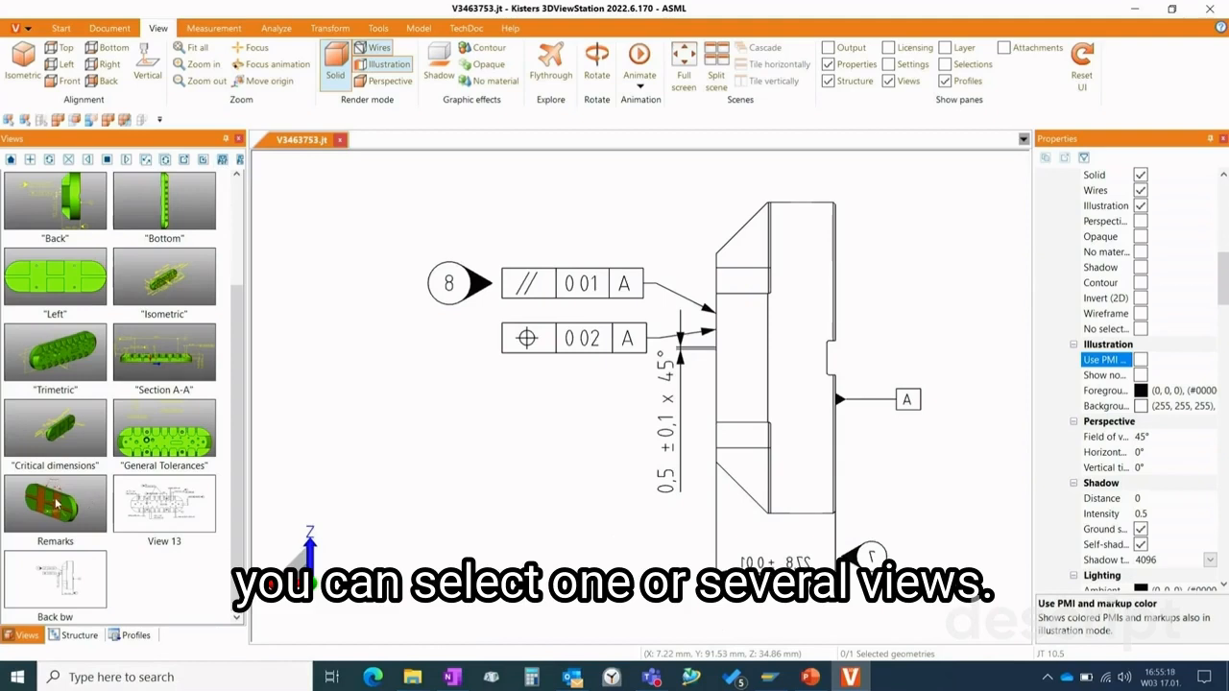
- Export the Remarks, View 13 and Back bw views together as a PDF named V3463753-views in the Webinar folder
click(59, 504)
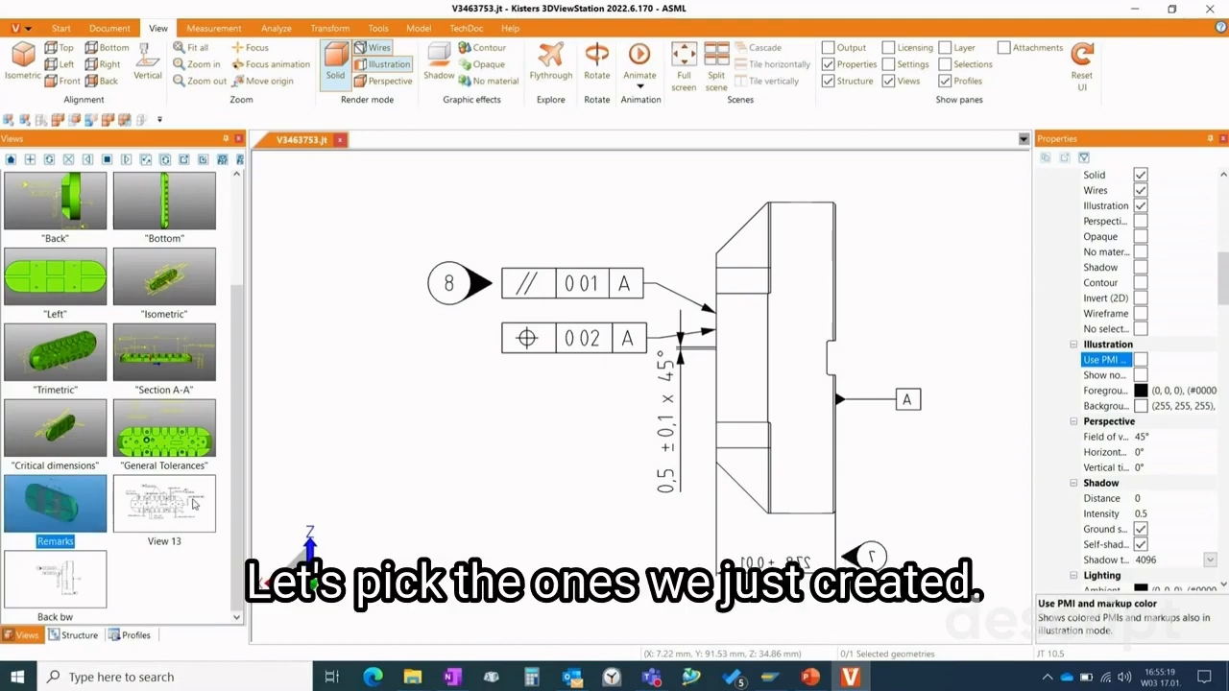
ctrl+click(193, 504)
ctrl+click(69, 576)
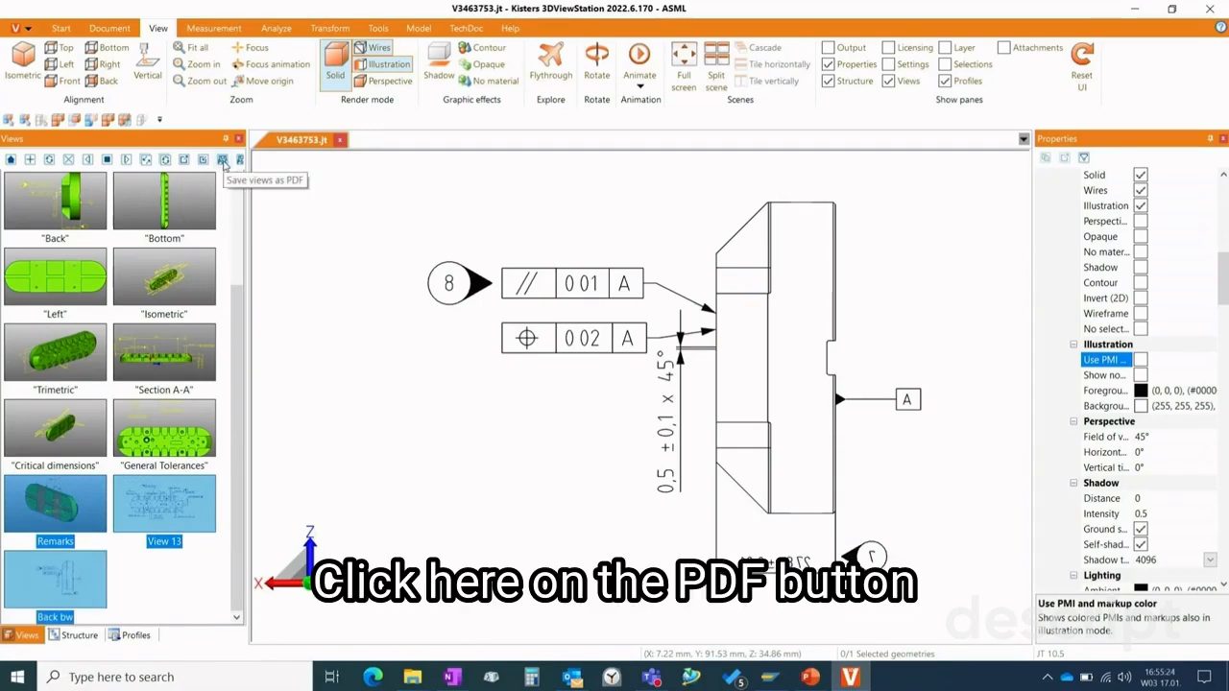
click(223, 160)
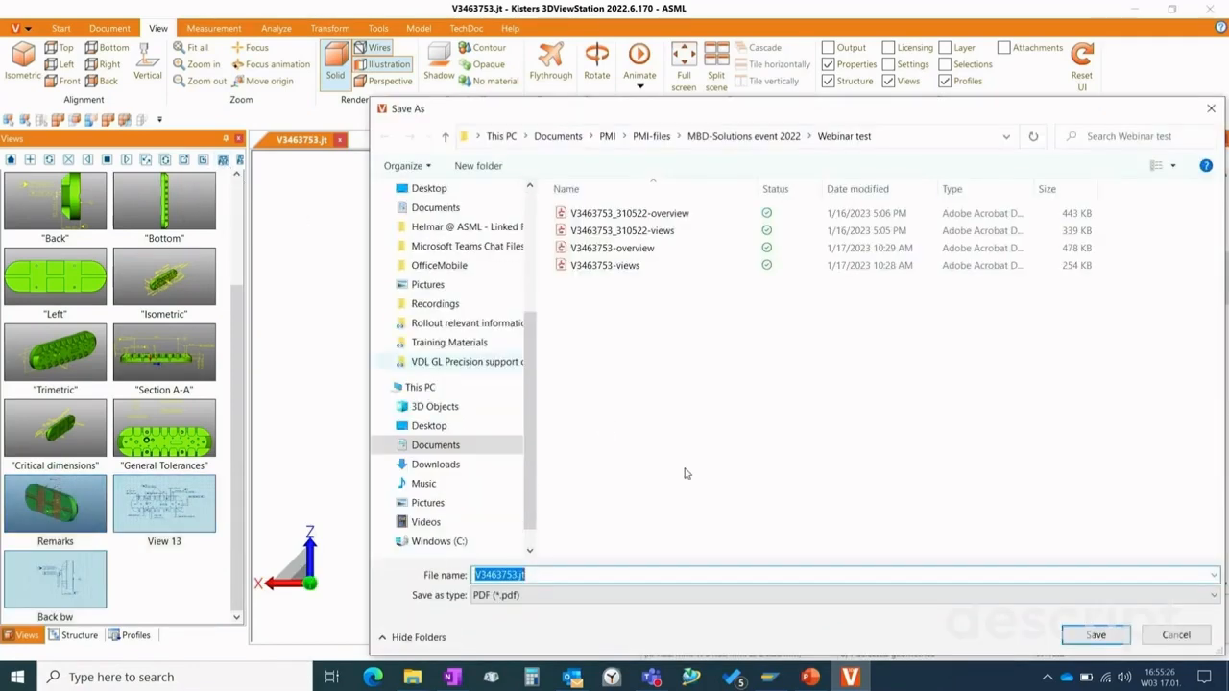
click(743, 136)
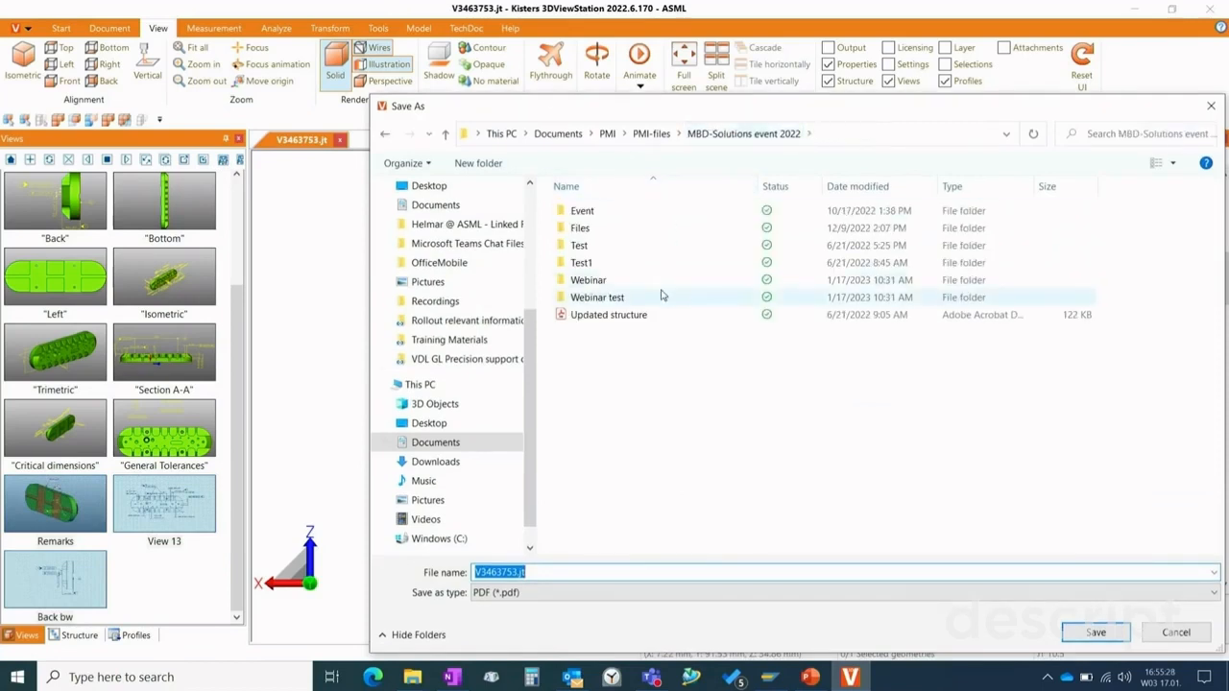
double_click(617, 281)
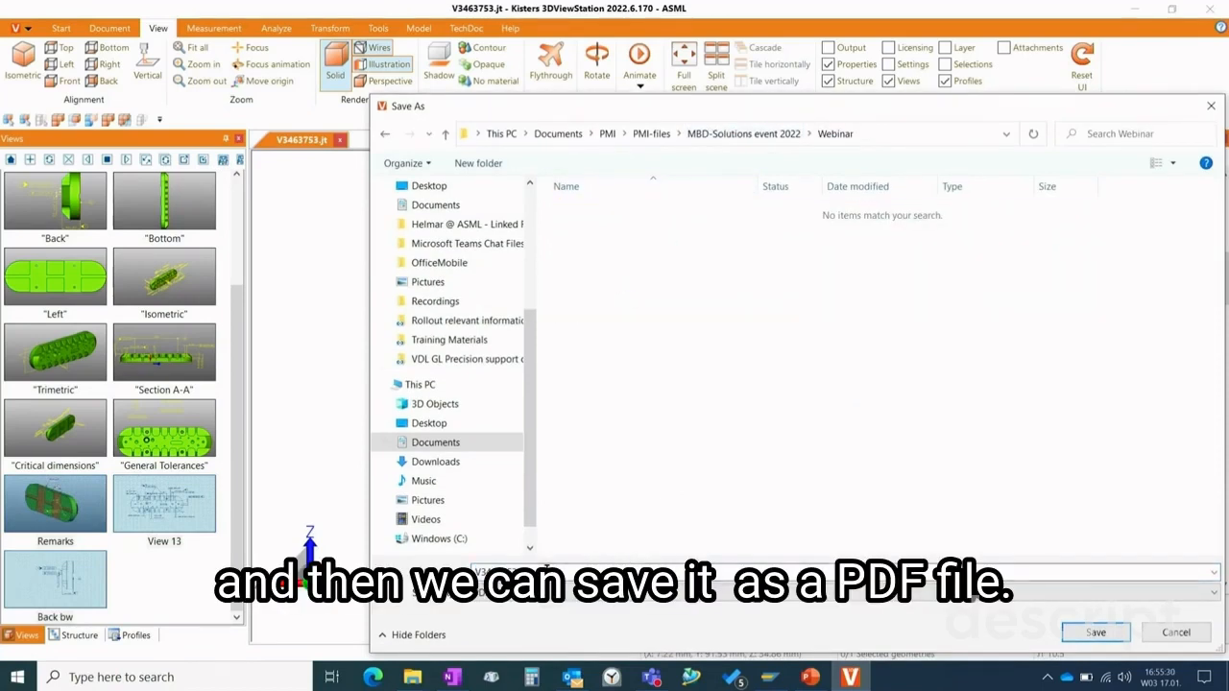
key(BackSpace)
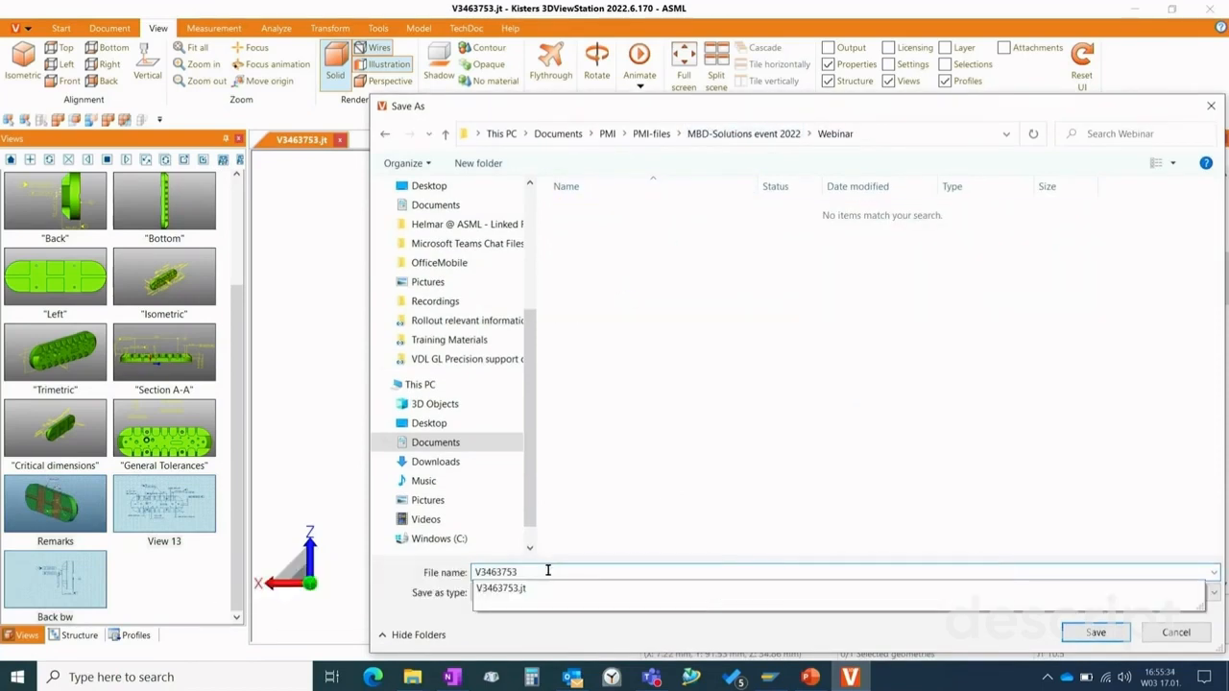
text(_views)
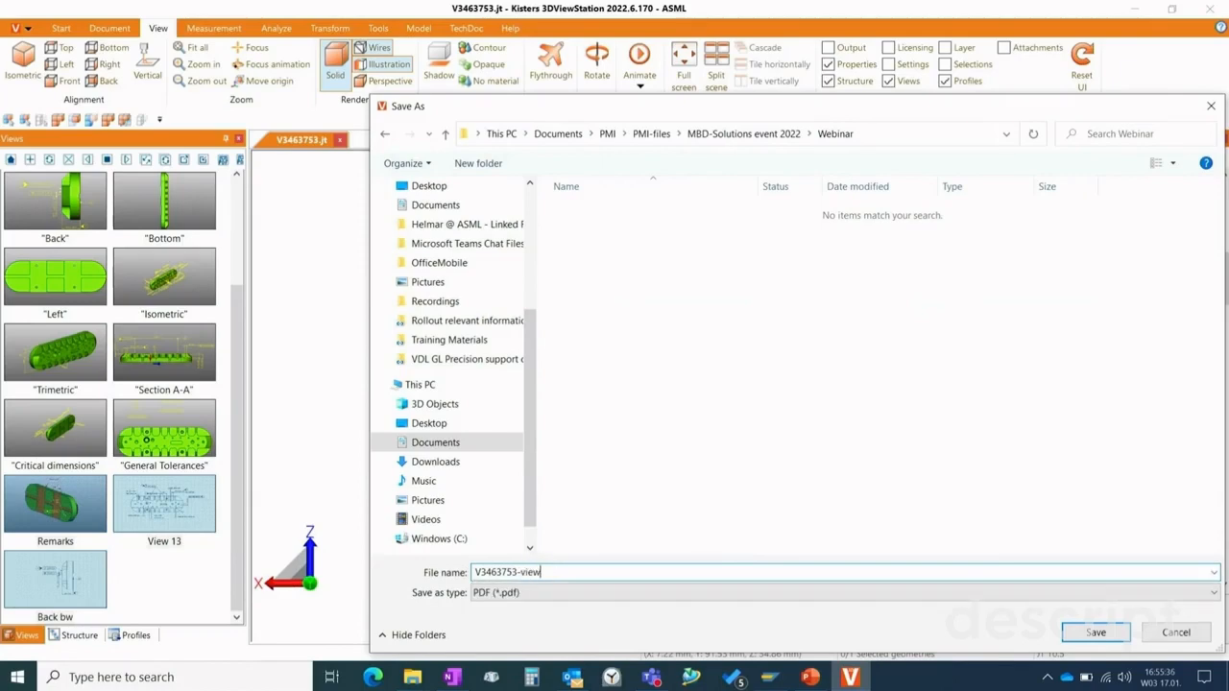
click(1095, 632)
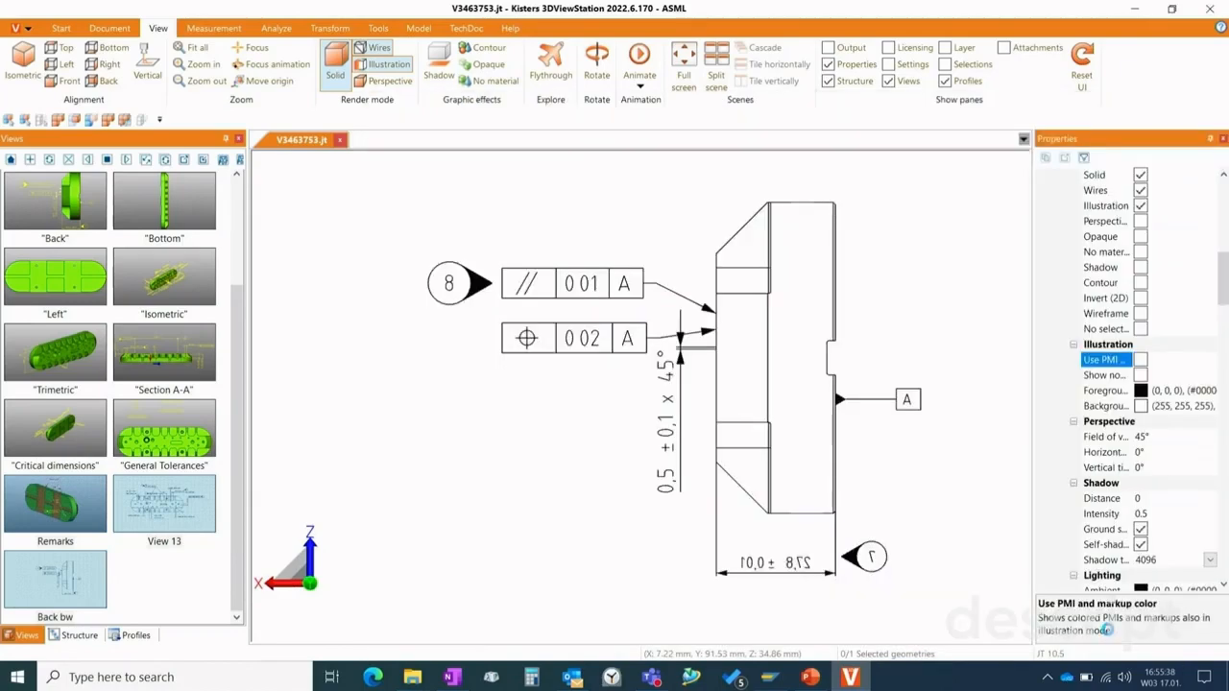
click(204, 582)
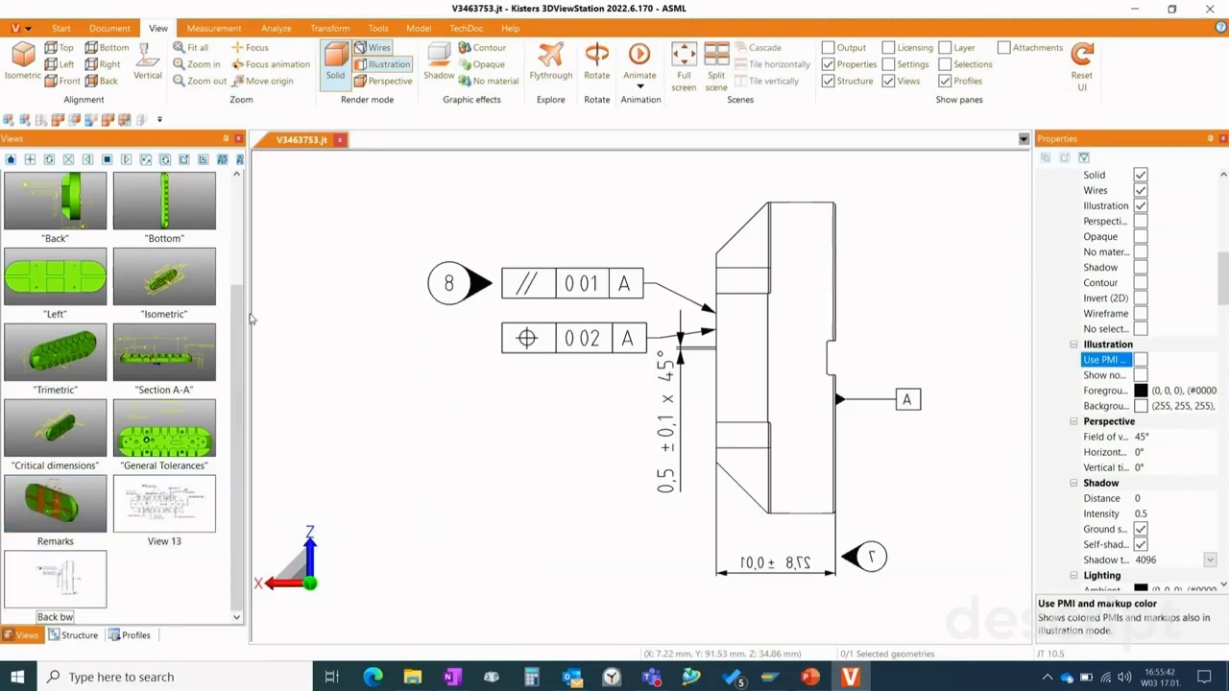
- Widen the saved views list and delete the unneeded Top, Bottom and Left views
drag(247, 313, 279, 319)
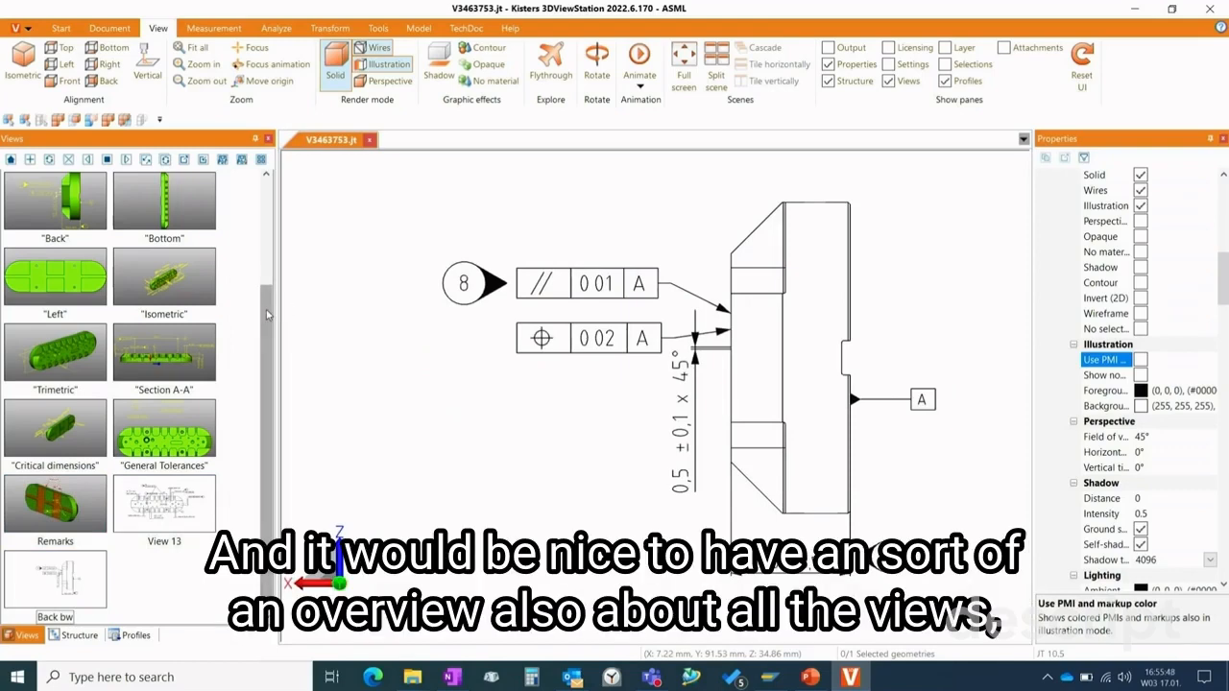
drag(262, 311, 271, 197)
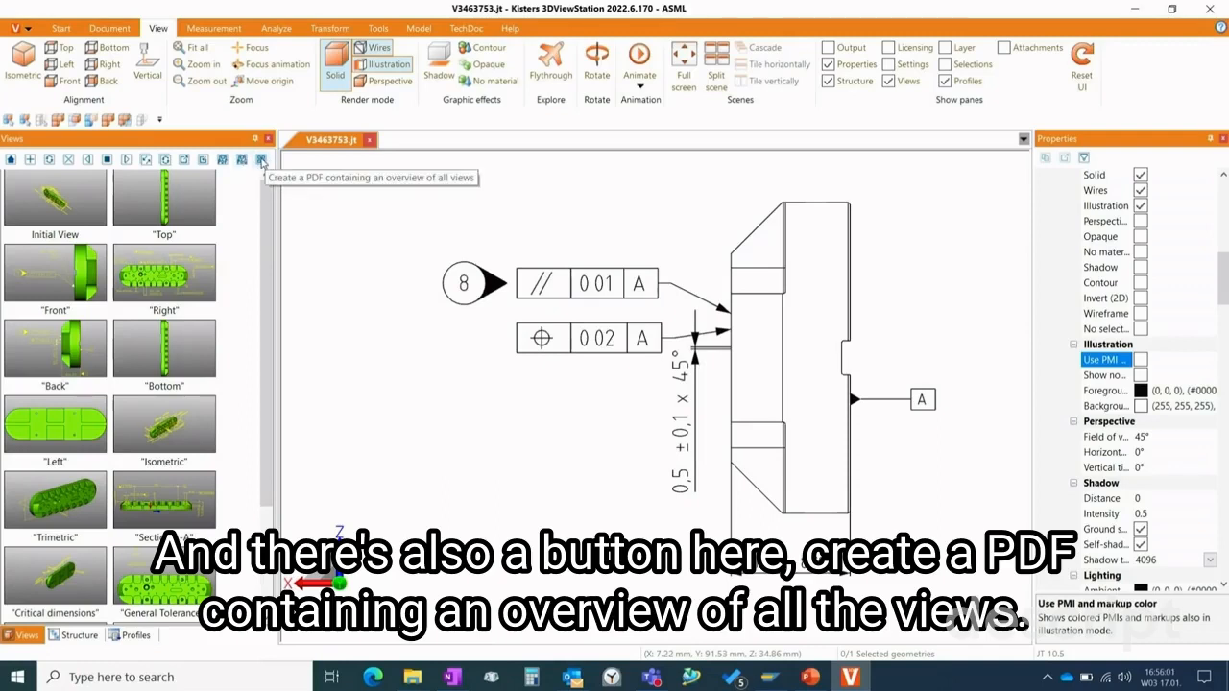
click(177, 199)
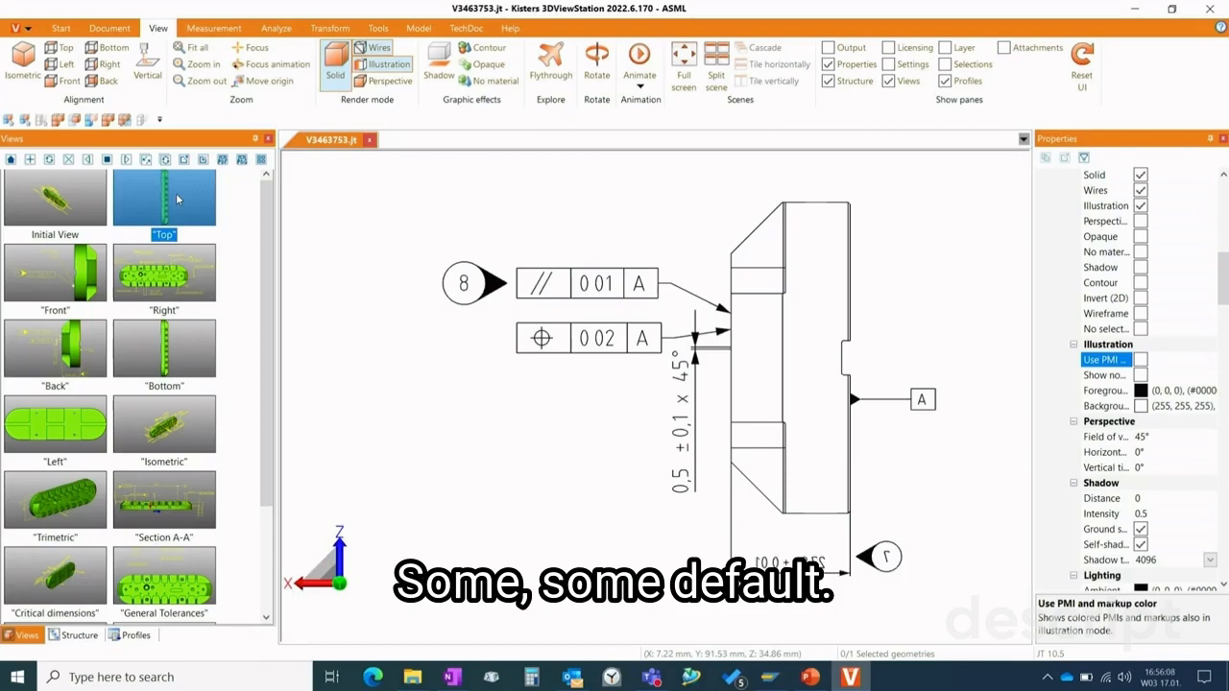
click(68, 160)
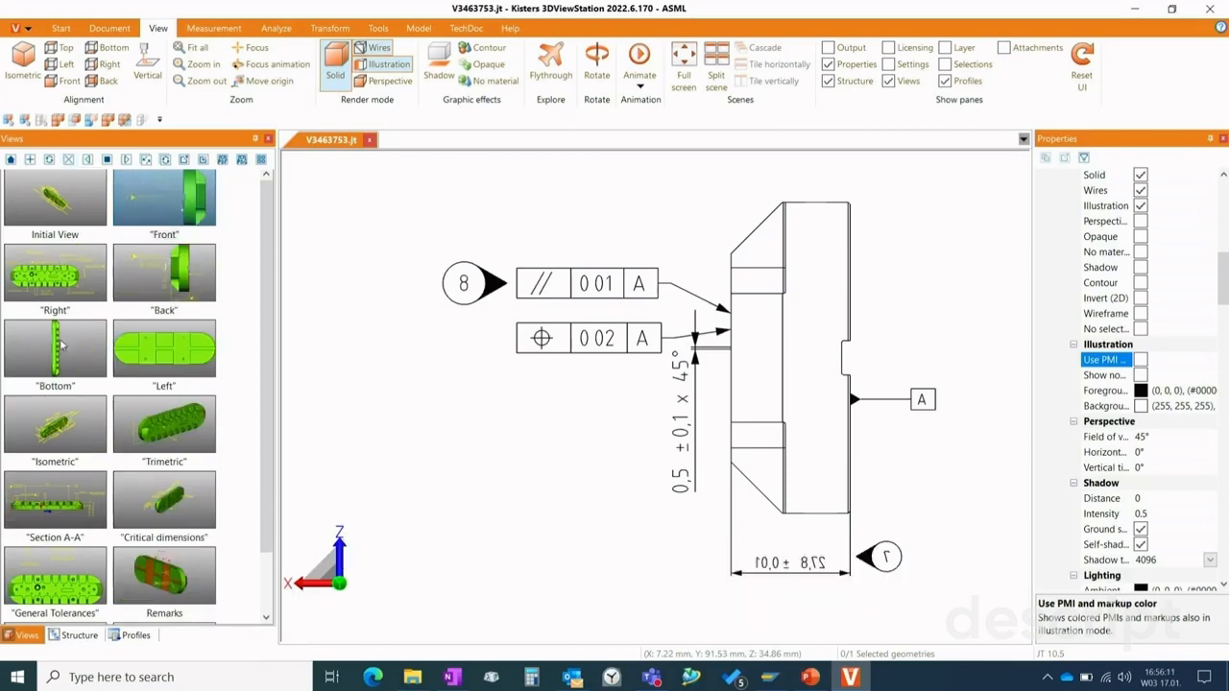
click(60, 351)
click(69, 160)
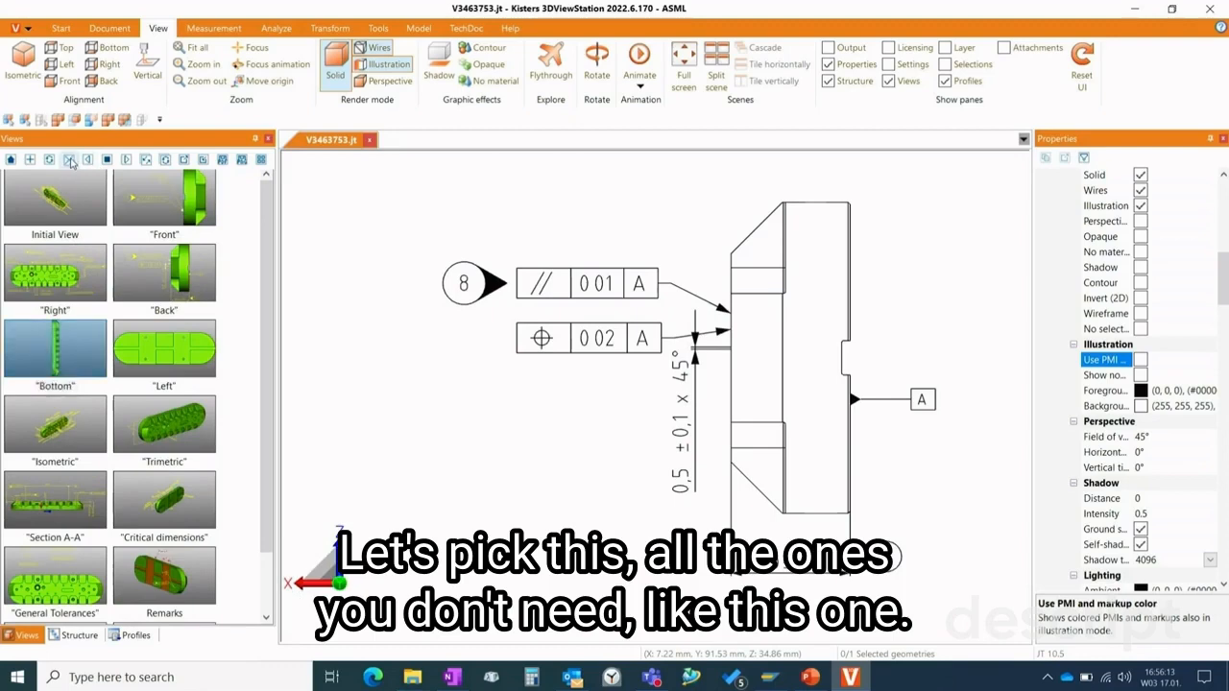
click(96, 334)
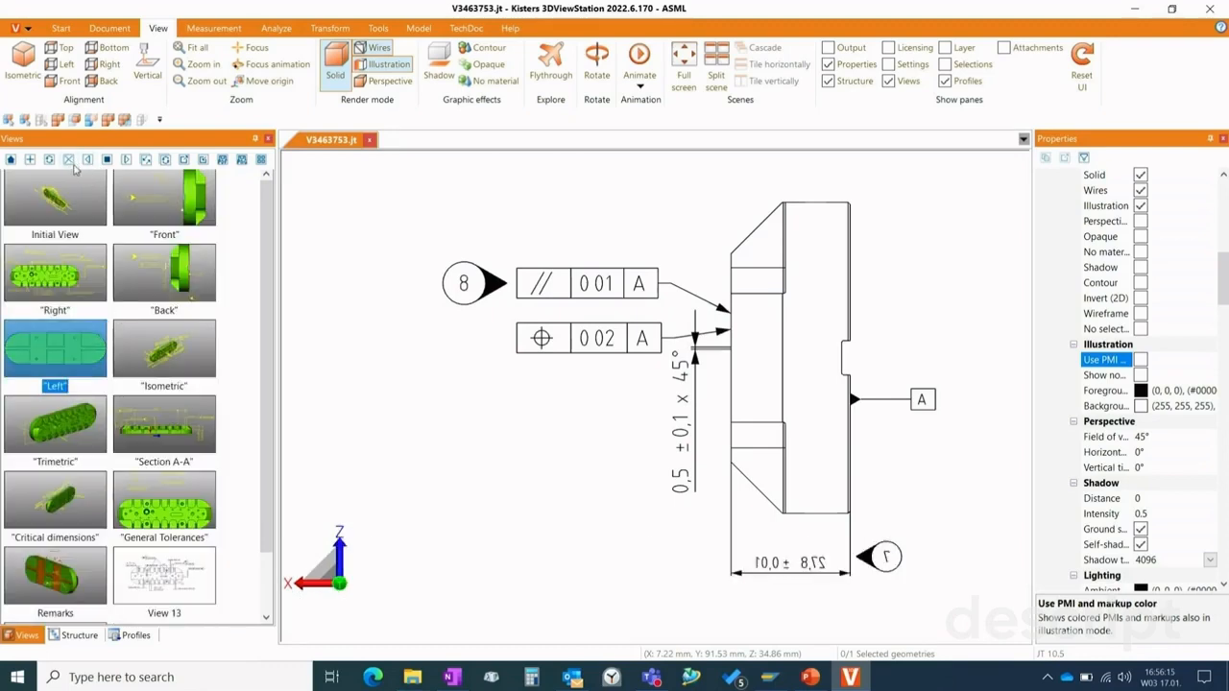
click(68, 160)
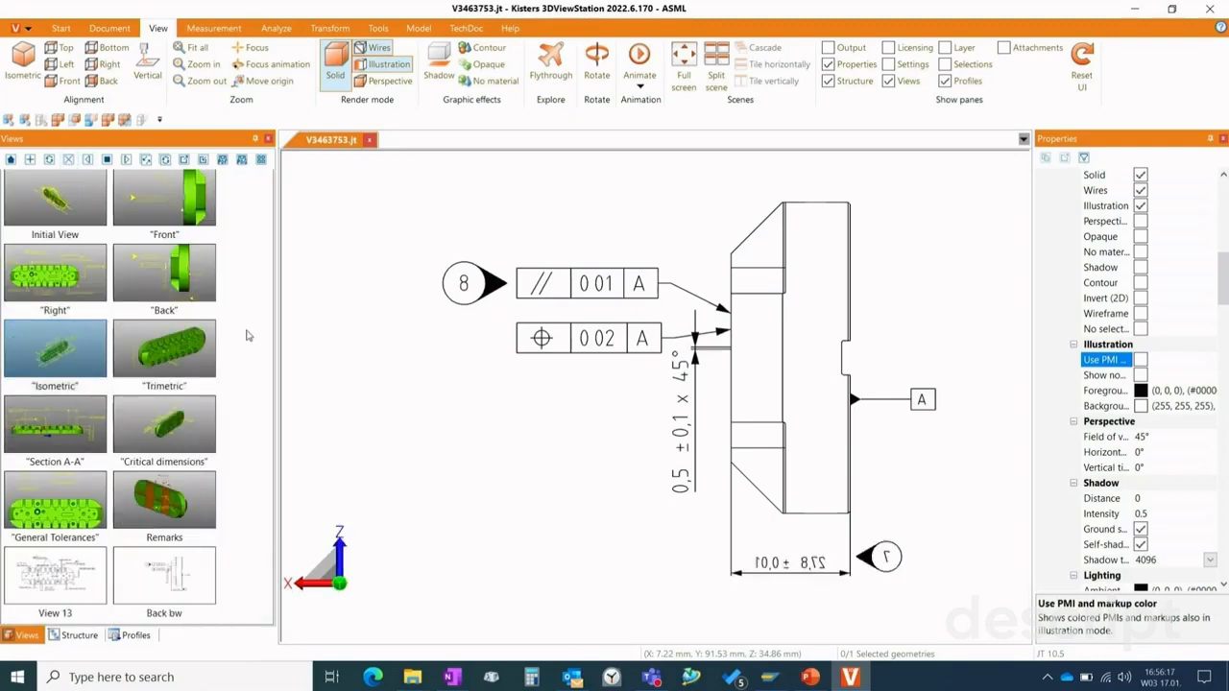
click(247, 335)
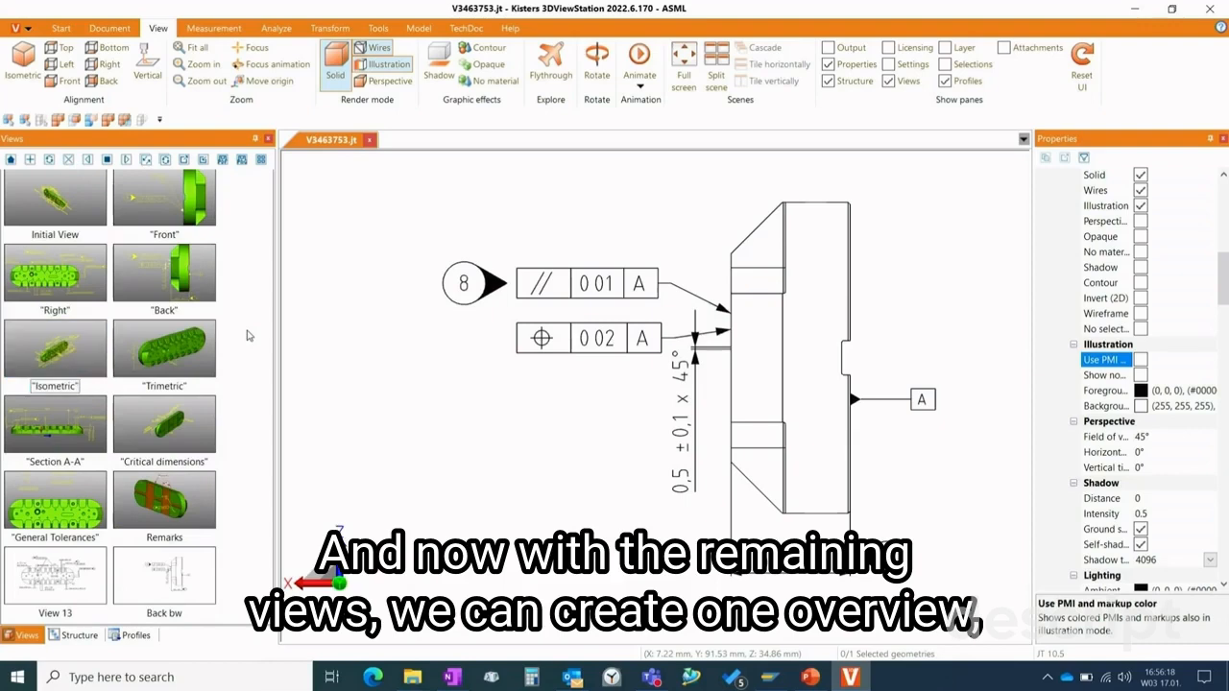
- Export an overview of the remaining saved views as a PDF named V3463753-overview in the Webinar folder
click(260, 161)
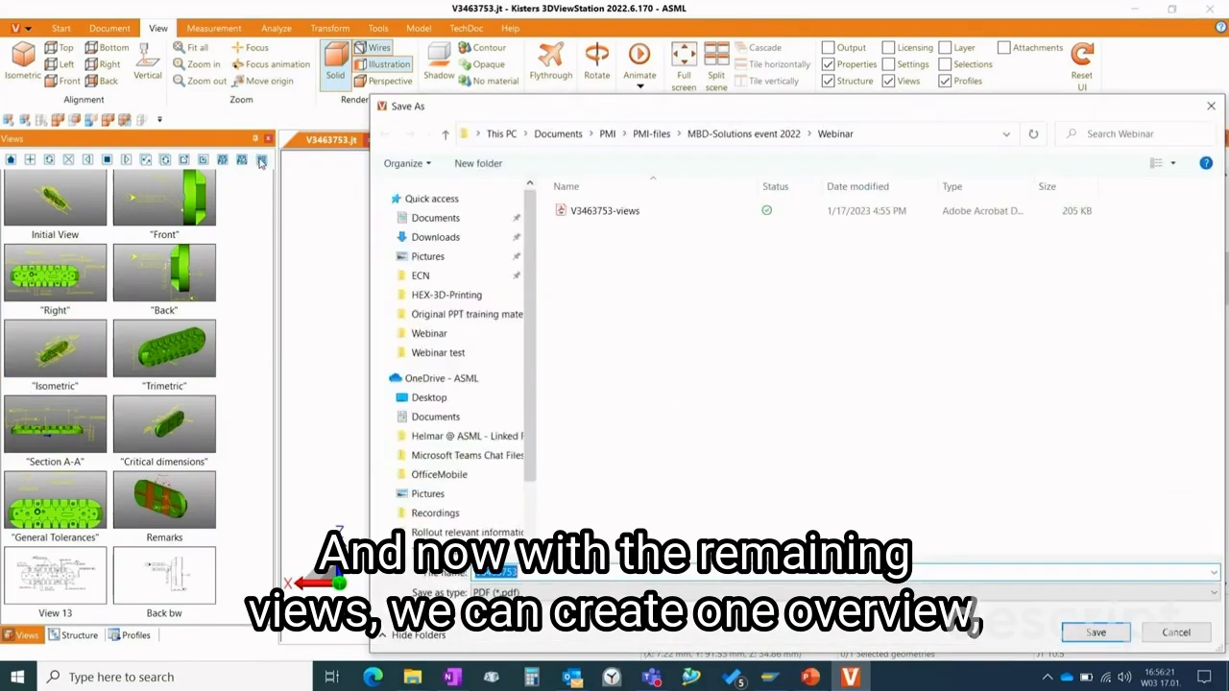
click(524, 572)
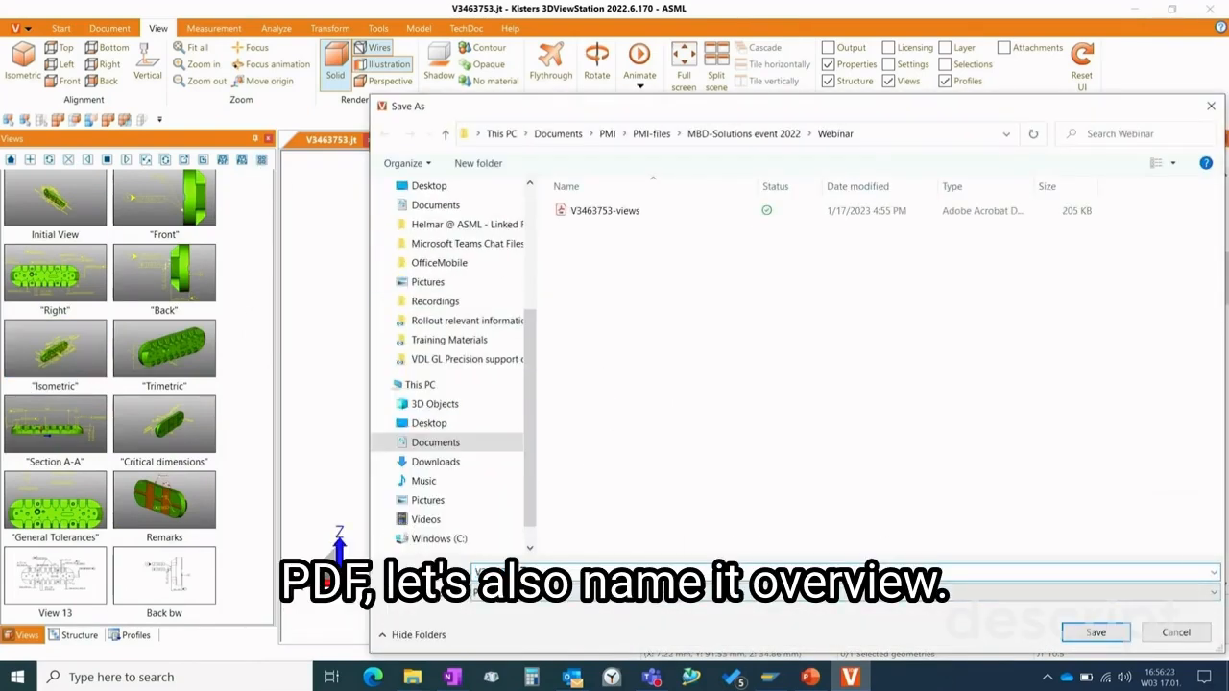
text(-overview)
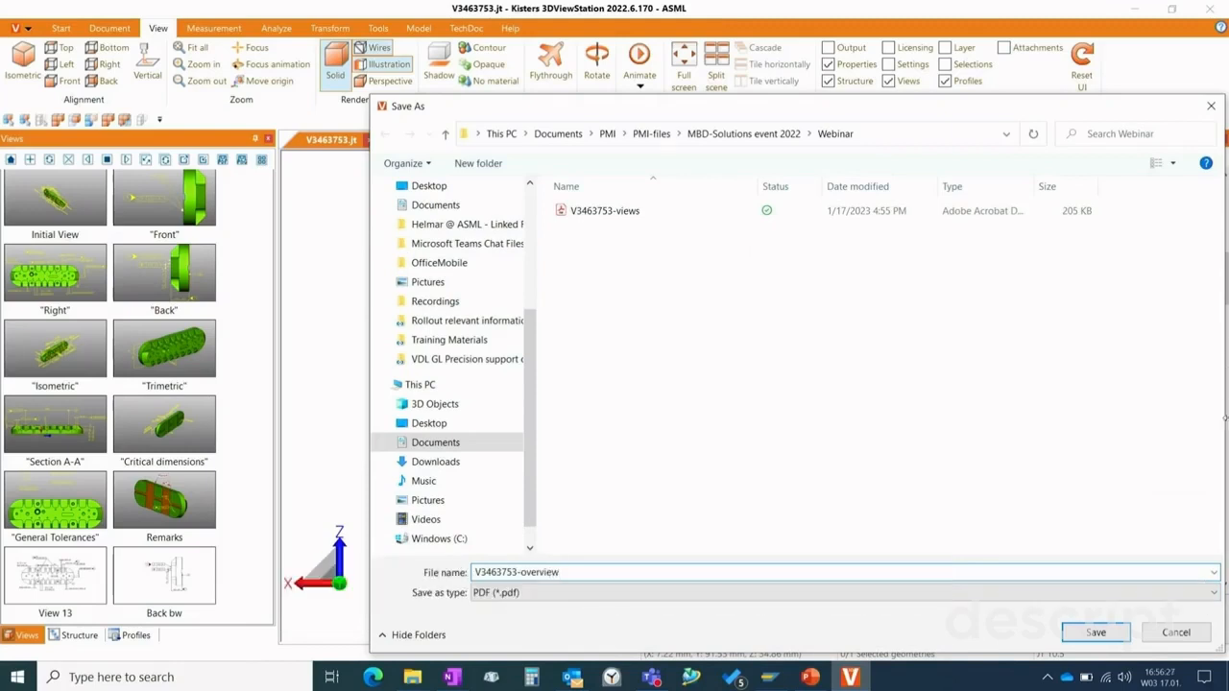
click(1097, 633)
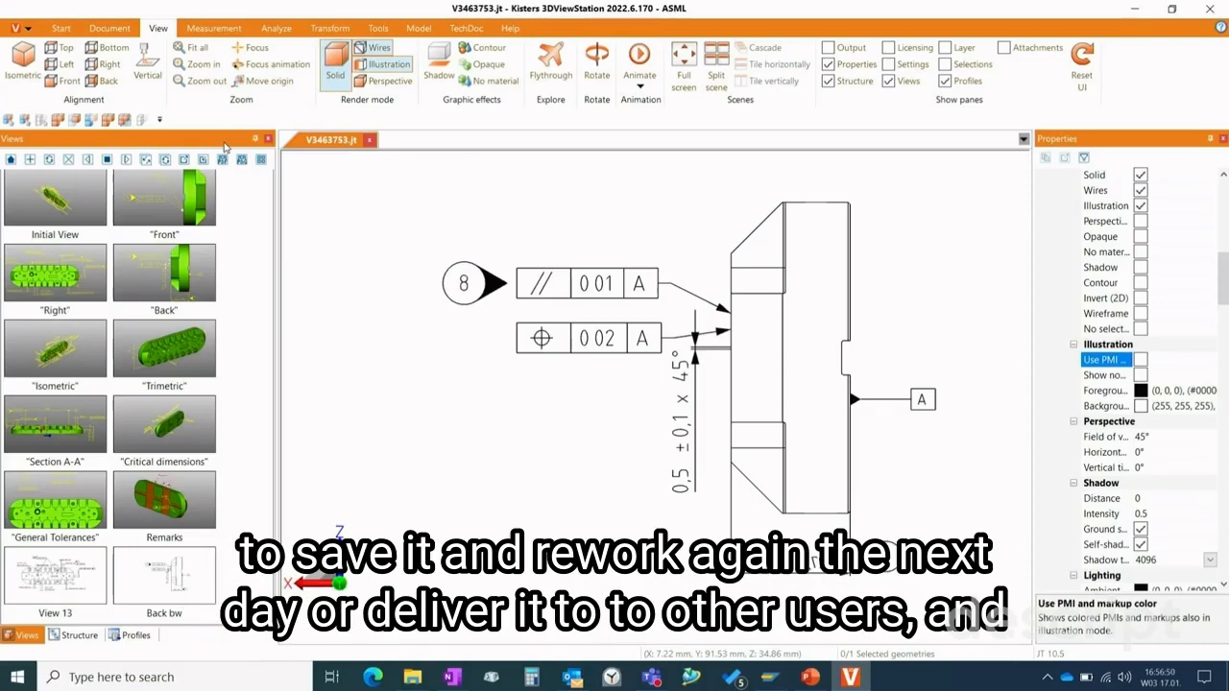
- Save the model as V3463753 in 3DViewStation (*.3dvs) format in the Webinar folder, and close the document
click(62, 29)
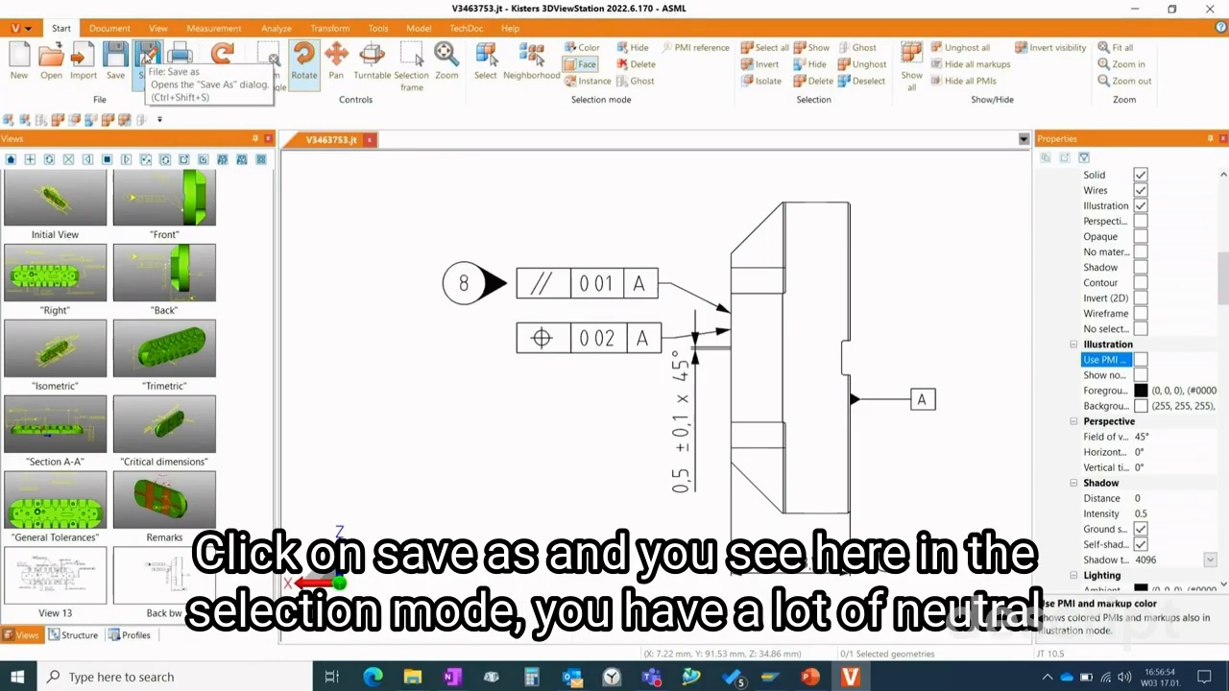
click(148, 54)
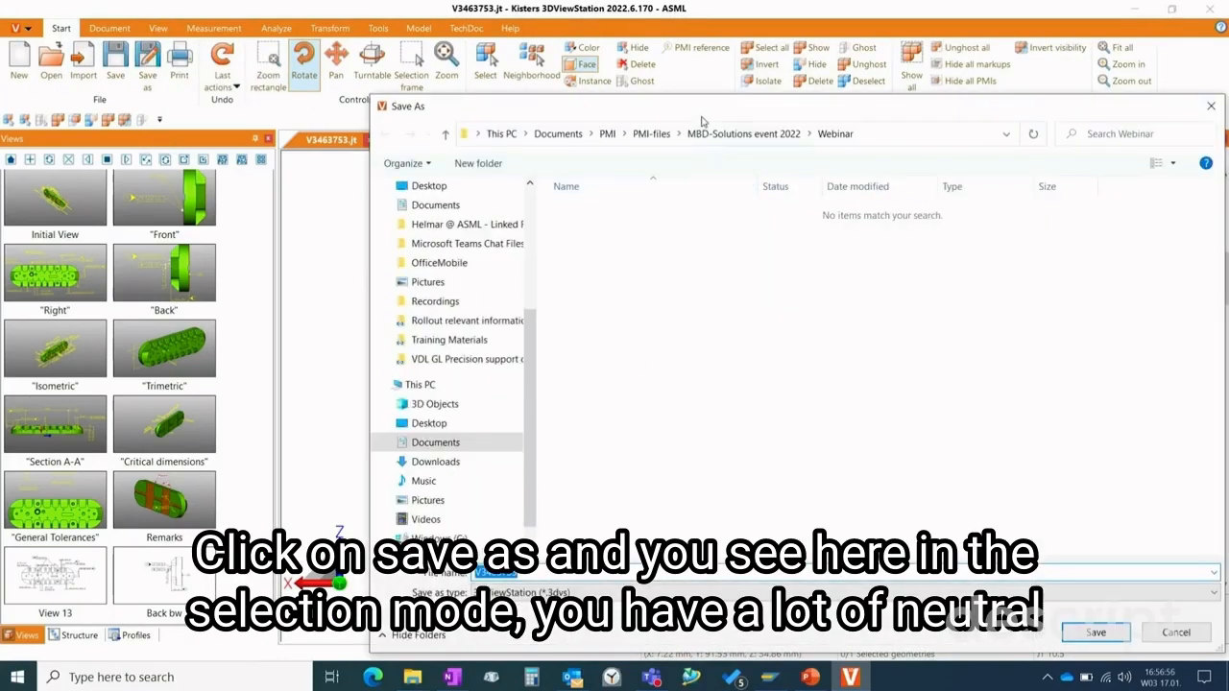
drag(700, 116, 606, 64)
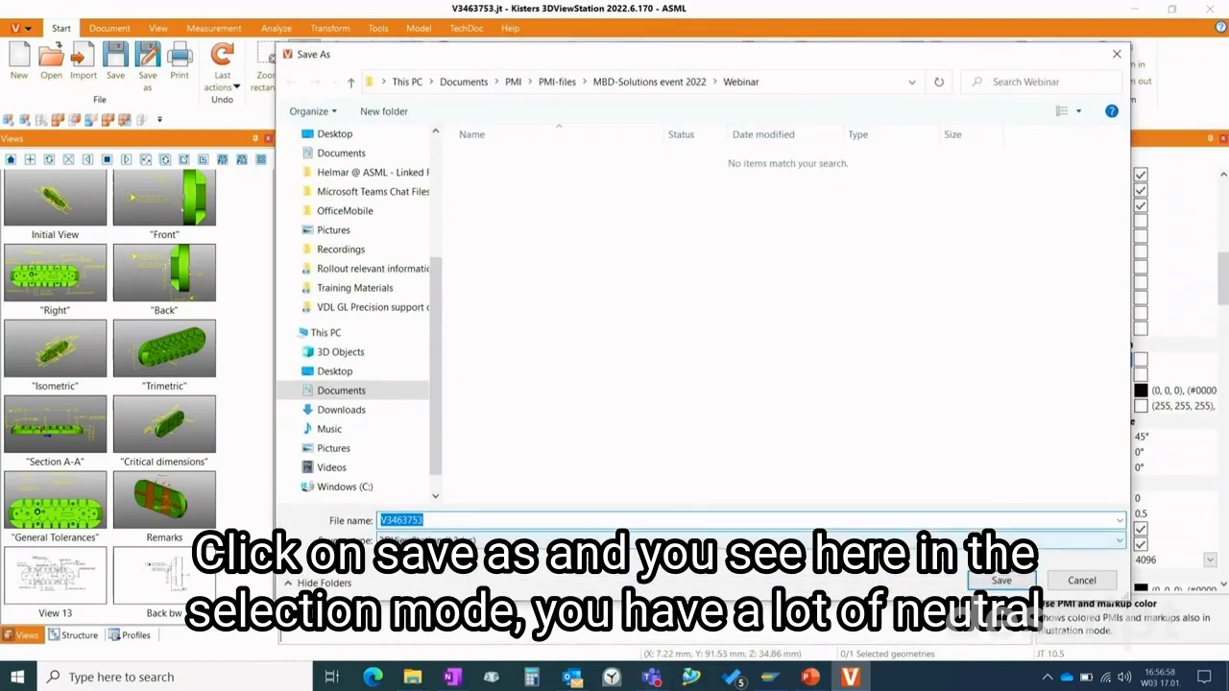
click(615, 540)
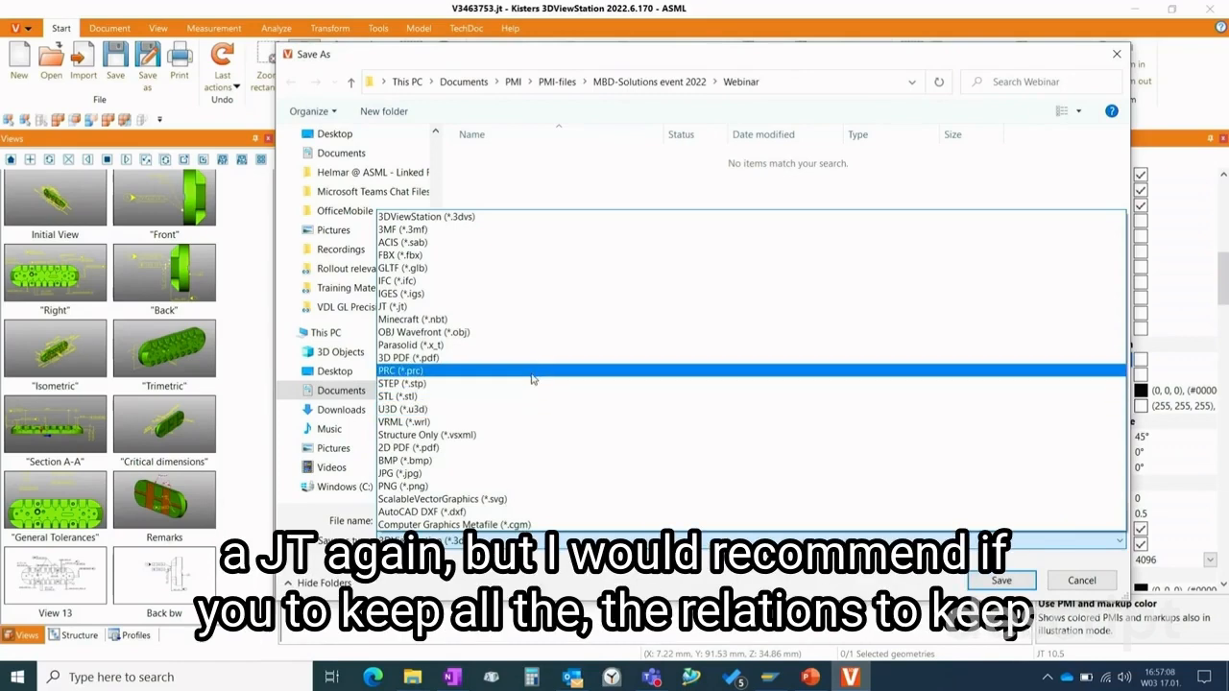
click(530, 217)
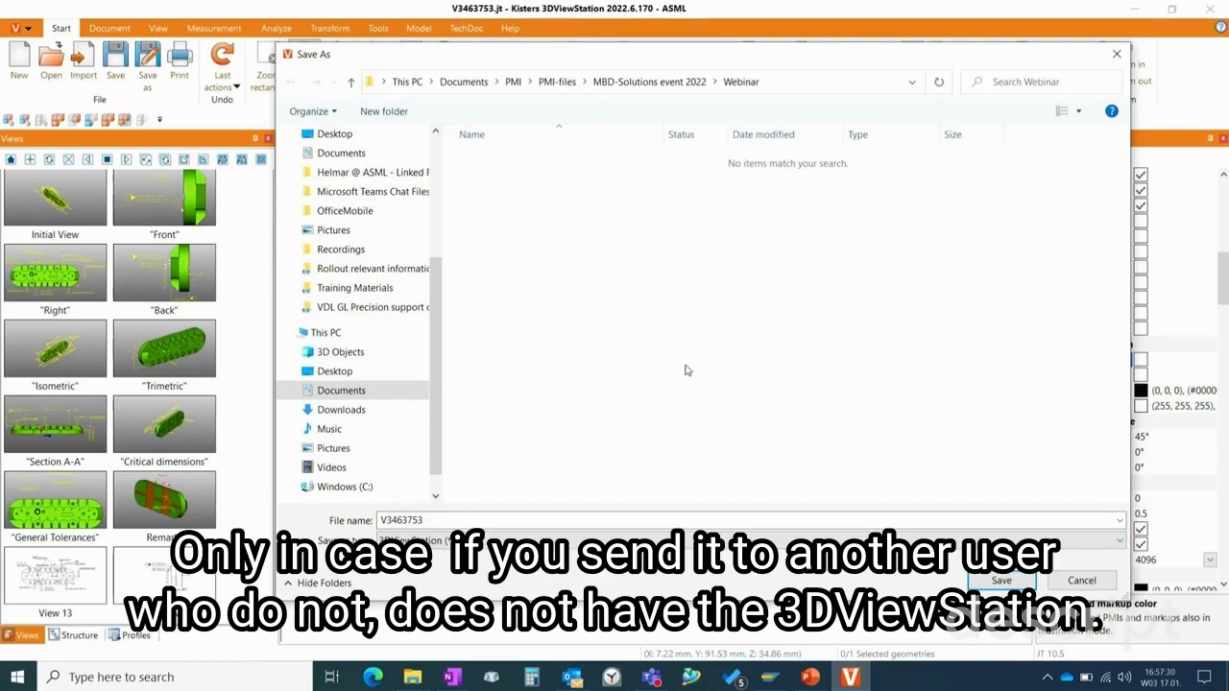
click(999, 581)
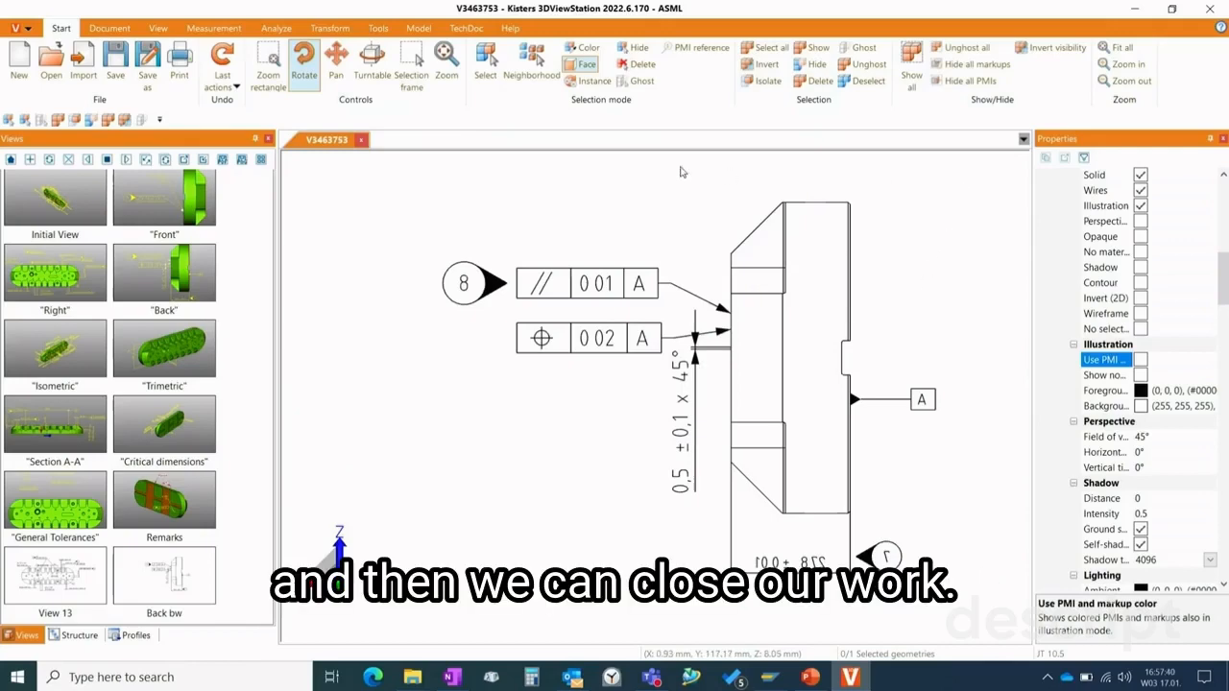
click(362, 142)
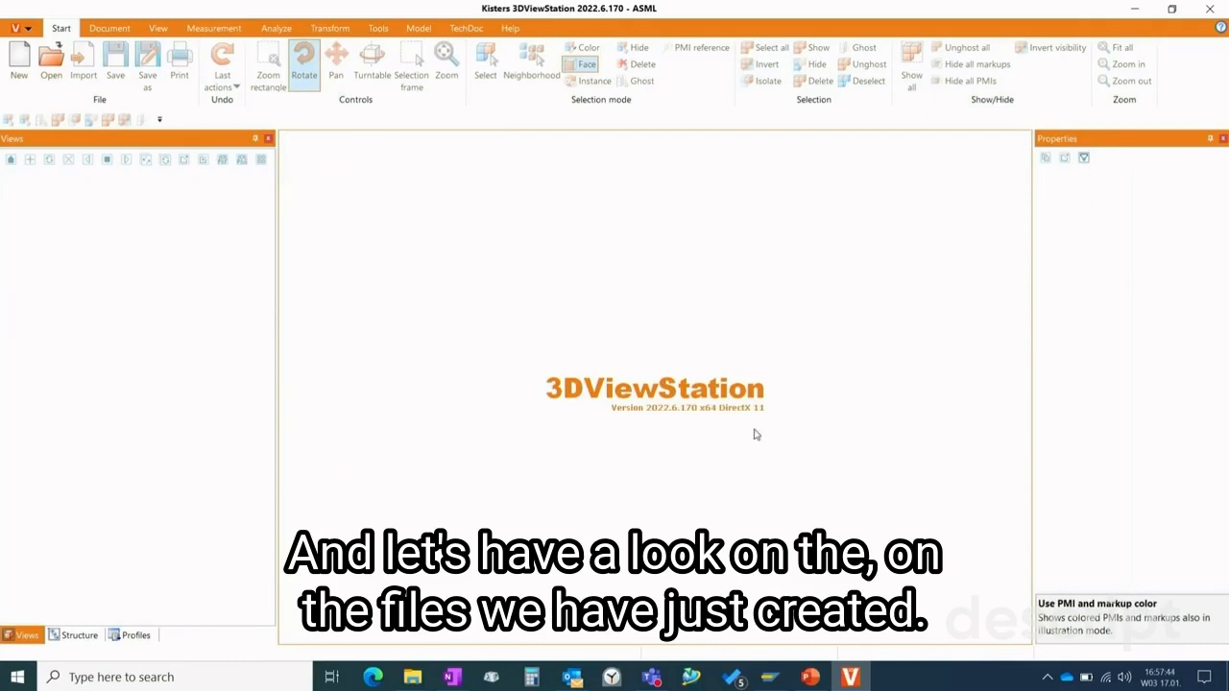
- Switch to File Explorer's Webinar folder and open the exported V3463753-views PDF
click(418, 679)
click(358, 603)
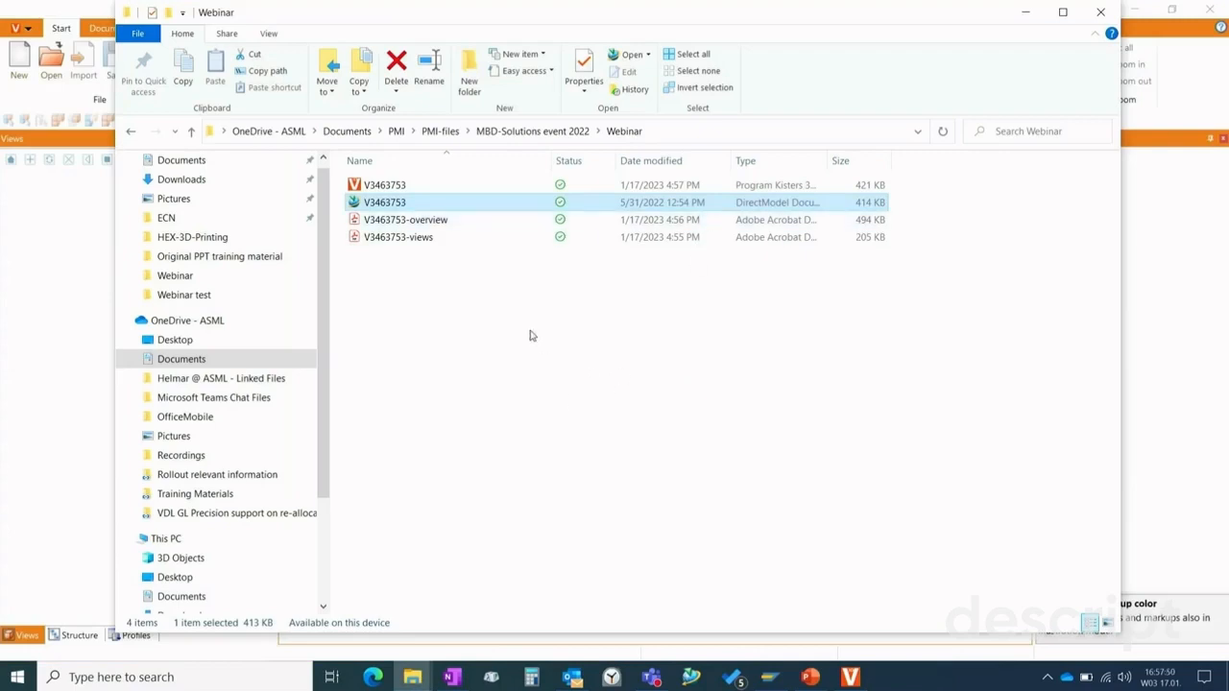
click(406, 237)
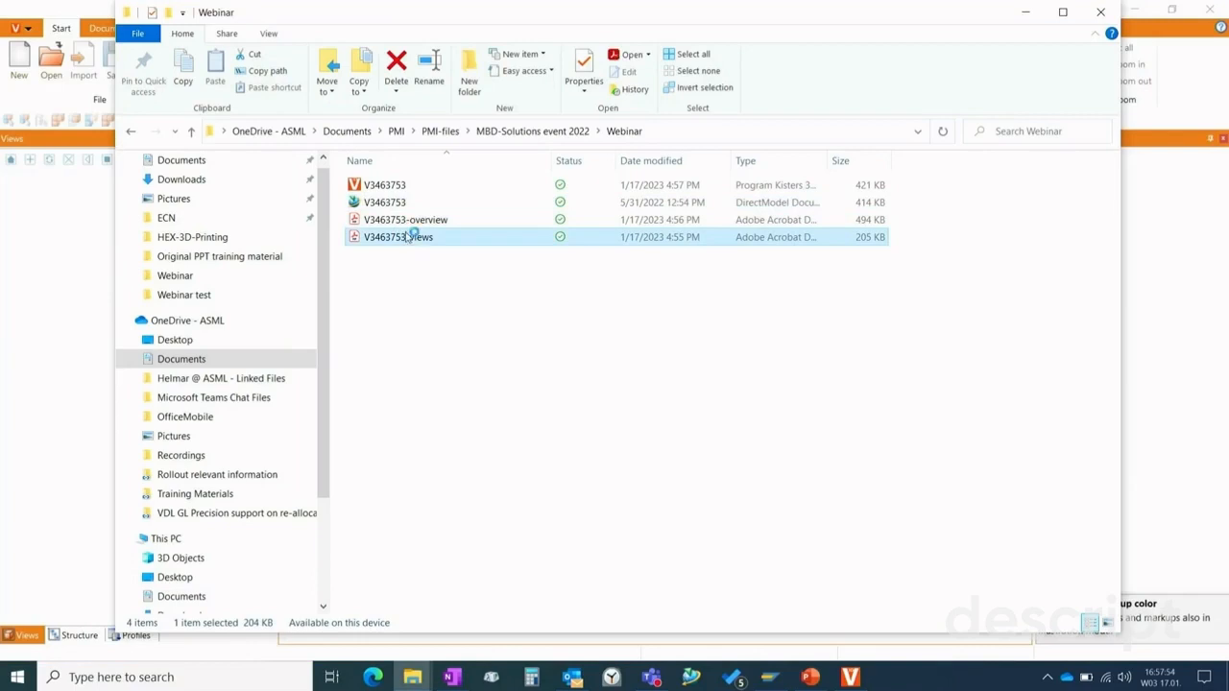
double_click(406, 237)
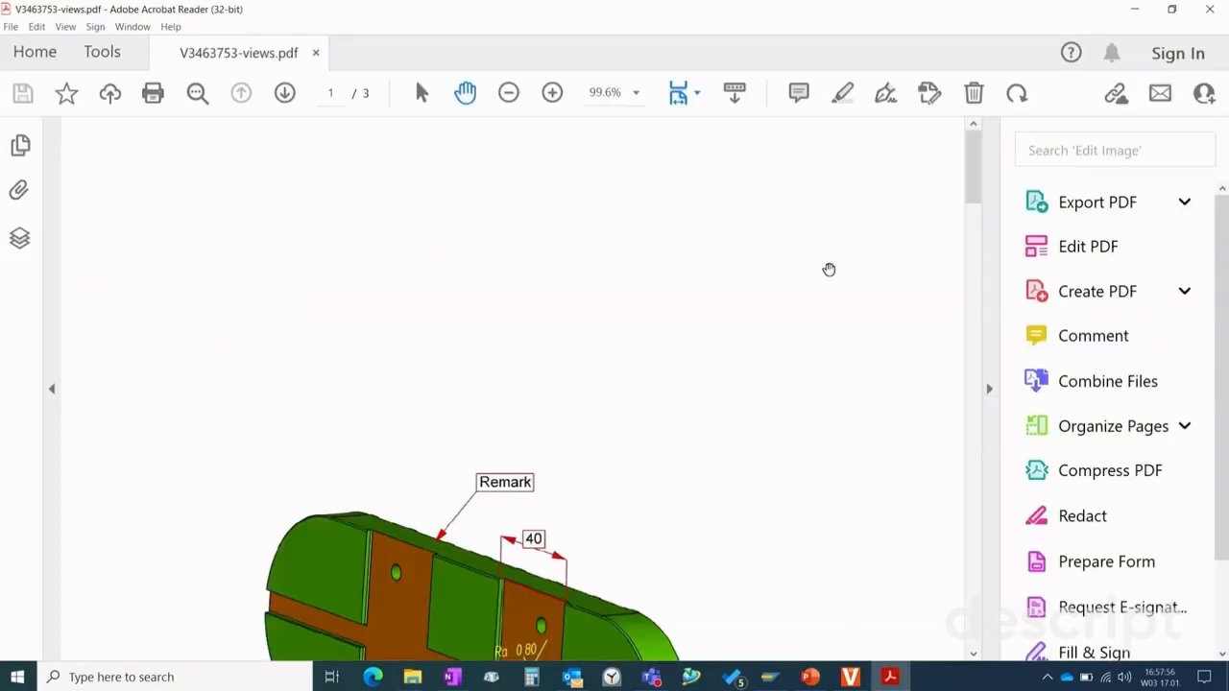
- Enlarge the reading area, set the zoom to 100%, and examine the Remarks, View 13 and Back bw pages
click(992, 322)
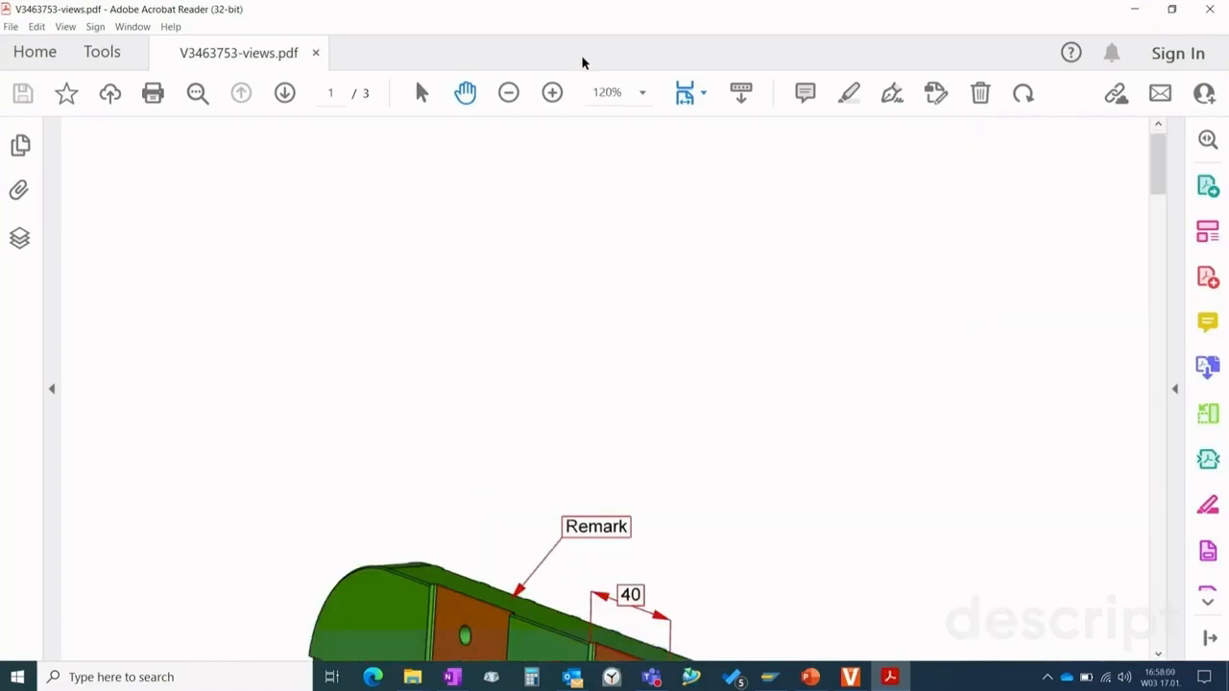
click(508, 94)
scroll(605, 236, down, 8)
scroll(610, 240, up, 7)
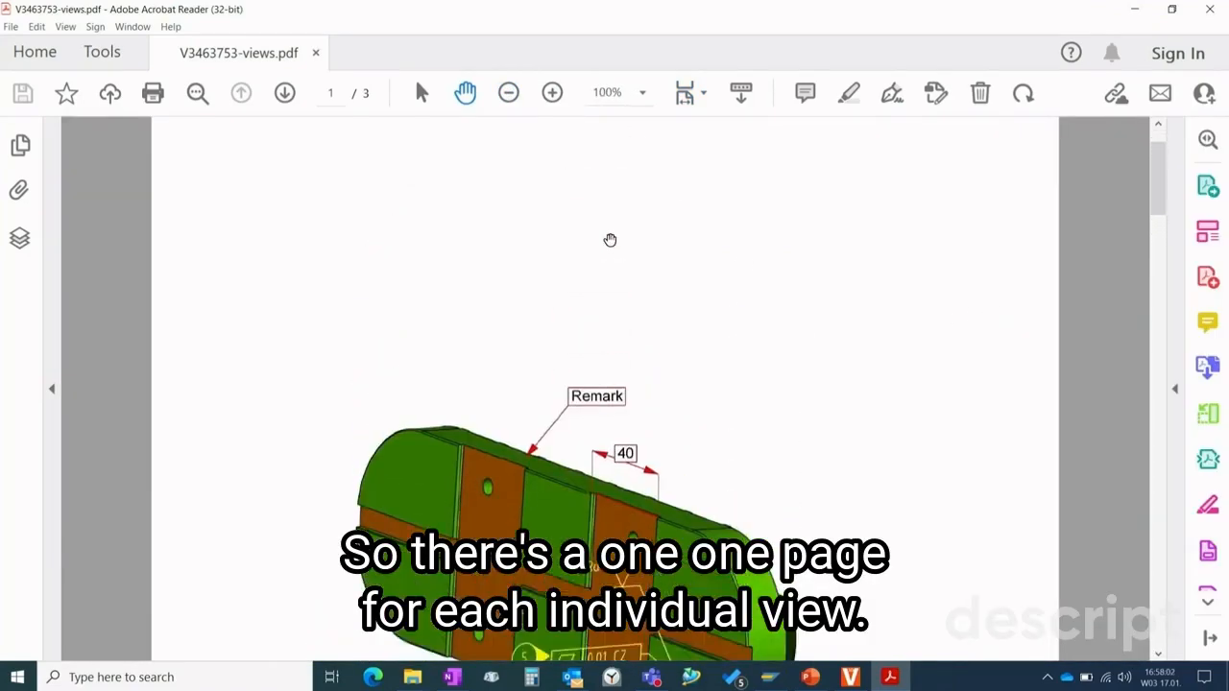
scroll(615, 250, down, 10)
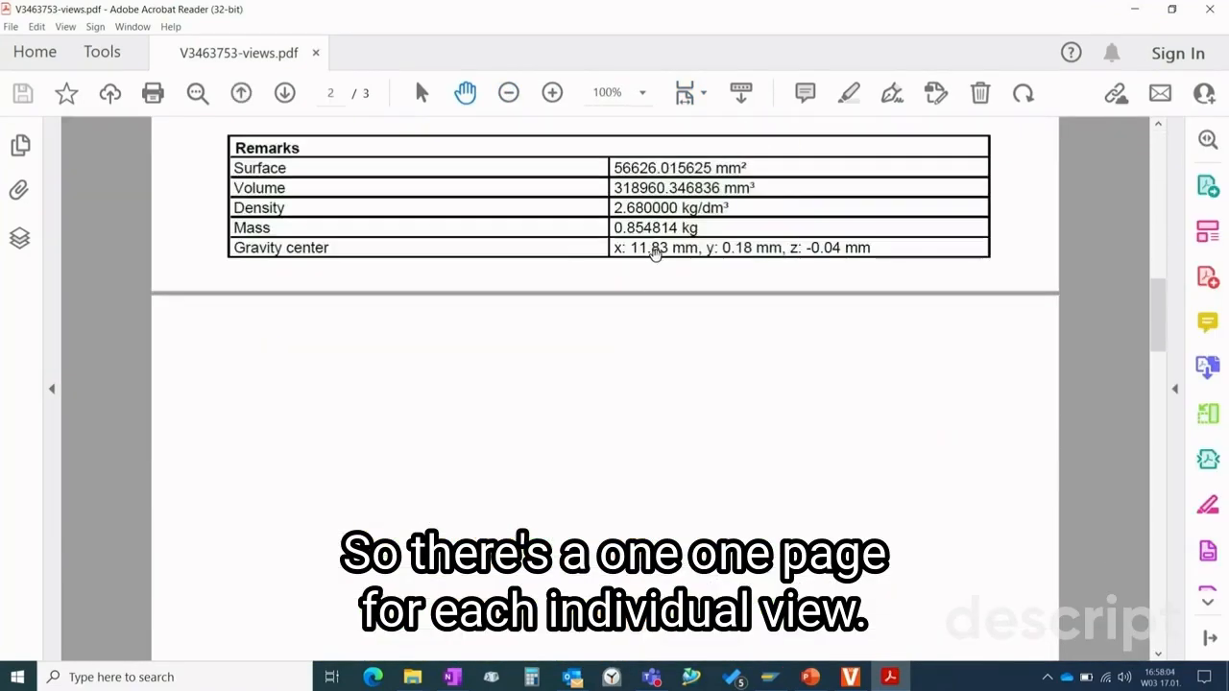
scroll(654, 252, down, 10)
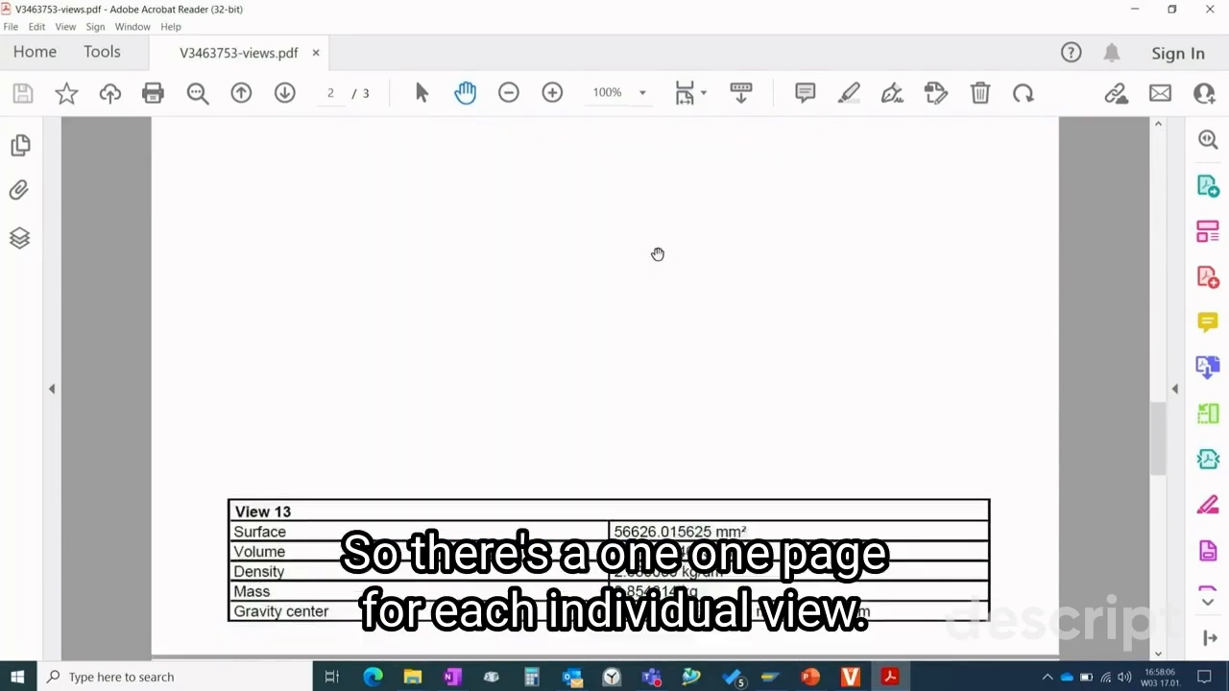
scroll(658, 253, down, 10)
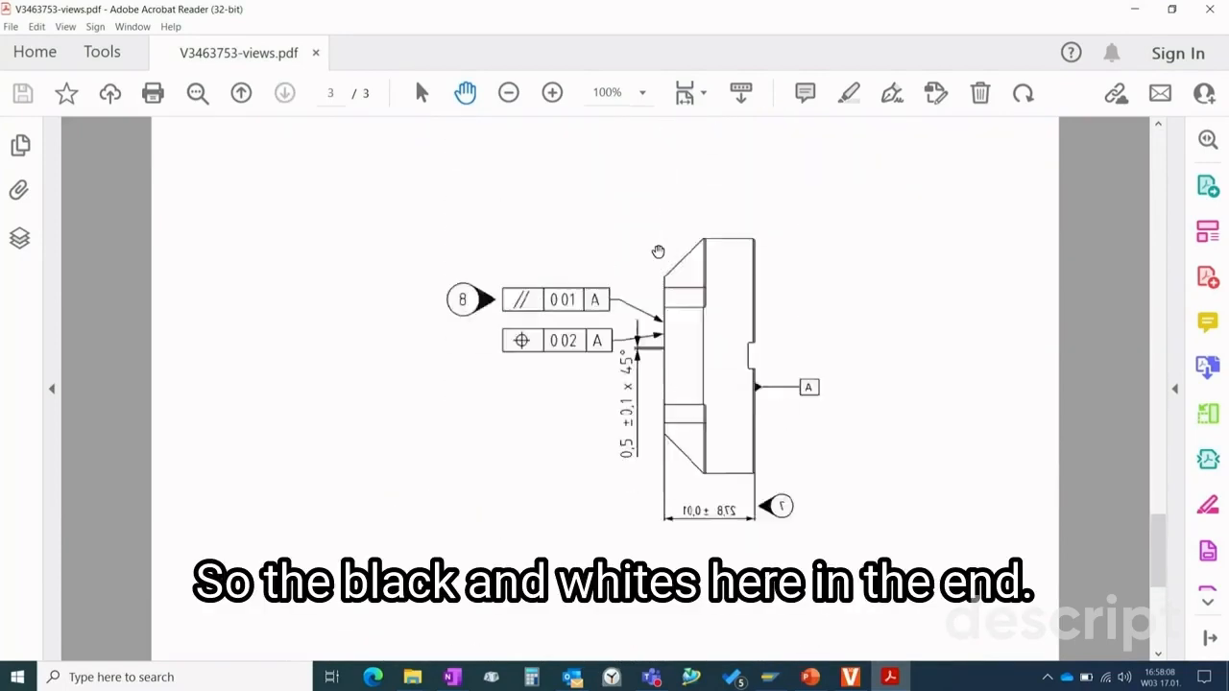
scroll(658, 252, up, 10)
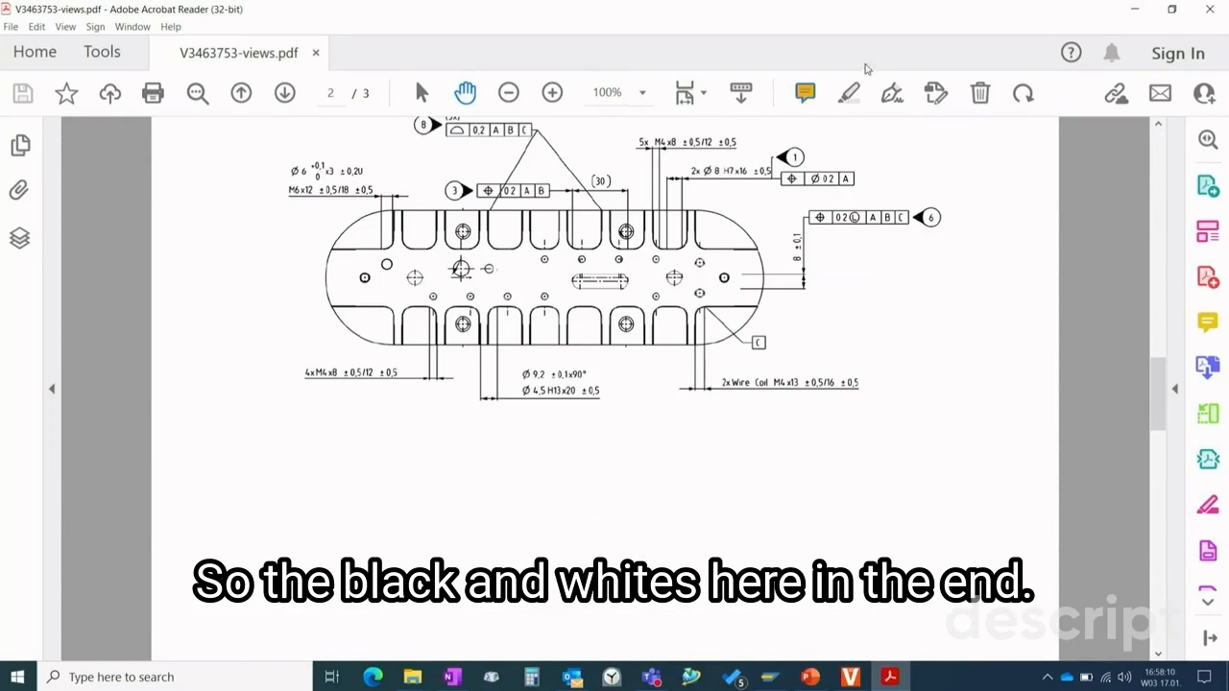
- Return to the Webinar folder in File Explorer and open the V3463753-overview PDF
click(413, 678)
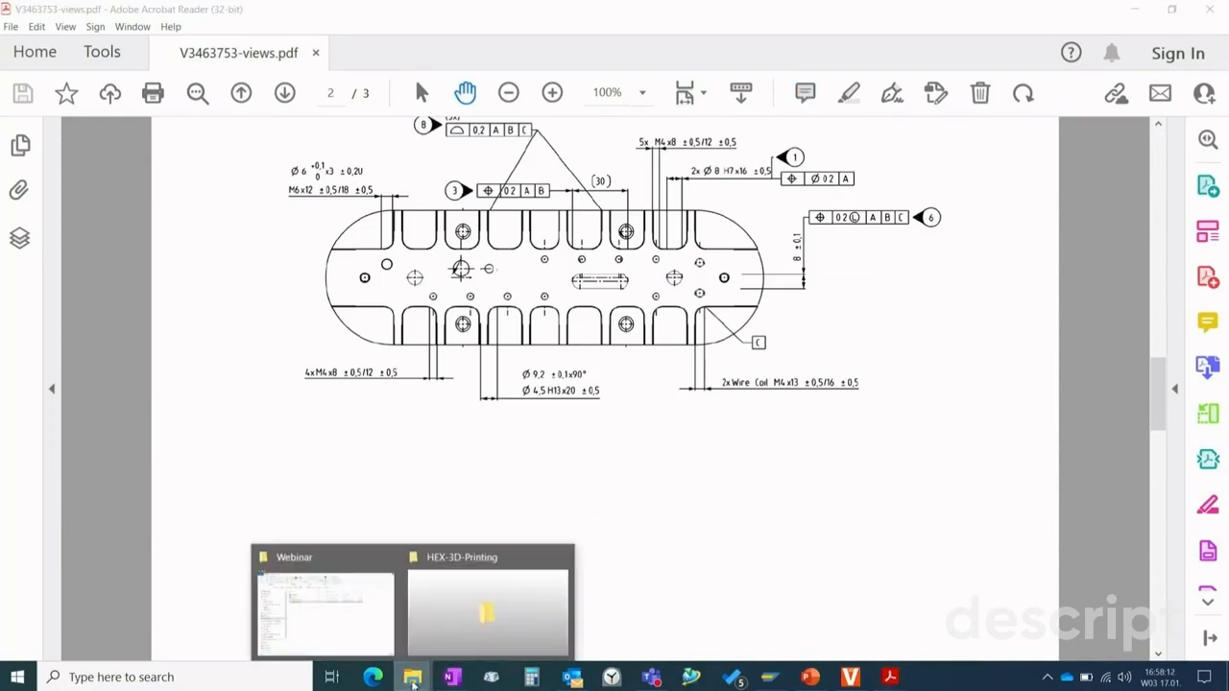
click(352, 622)
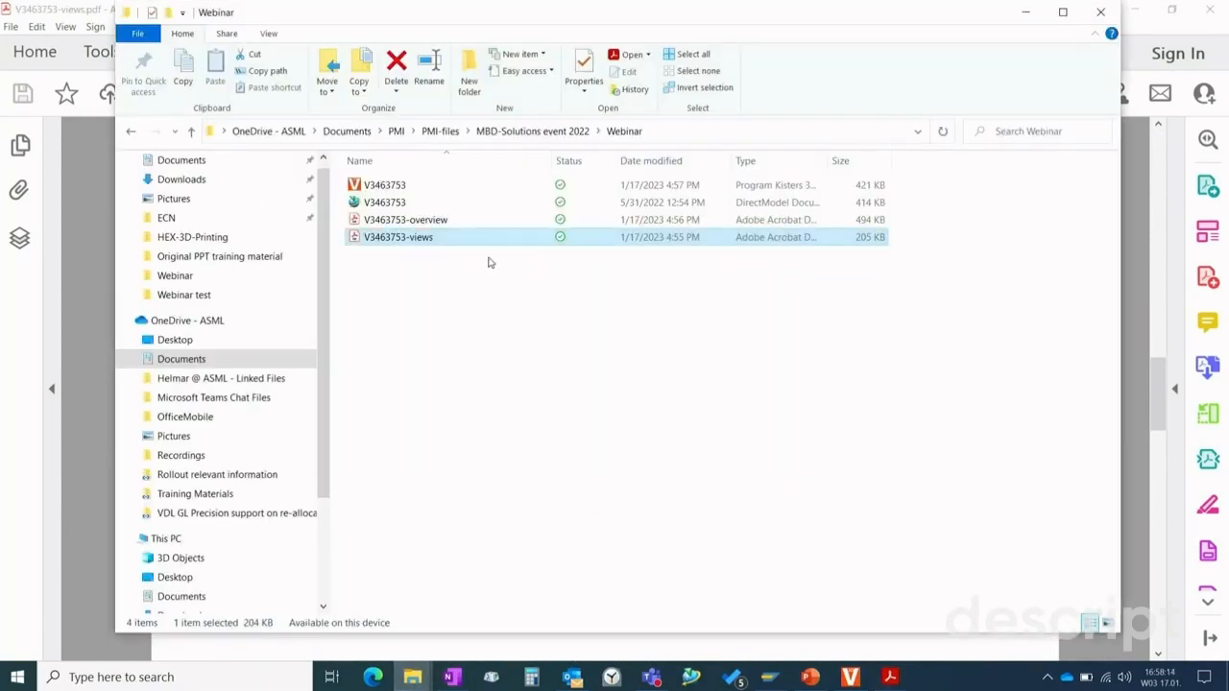
click(449, 220)
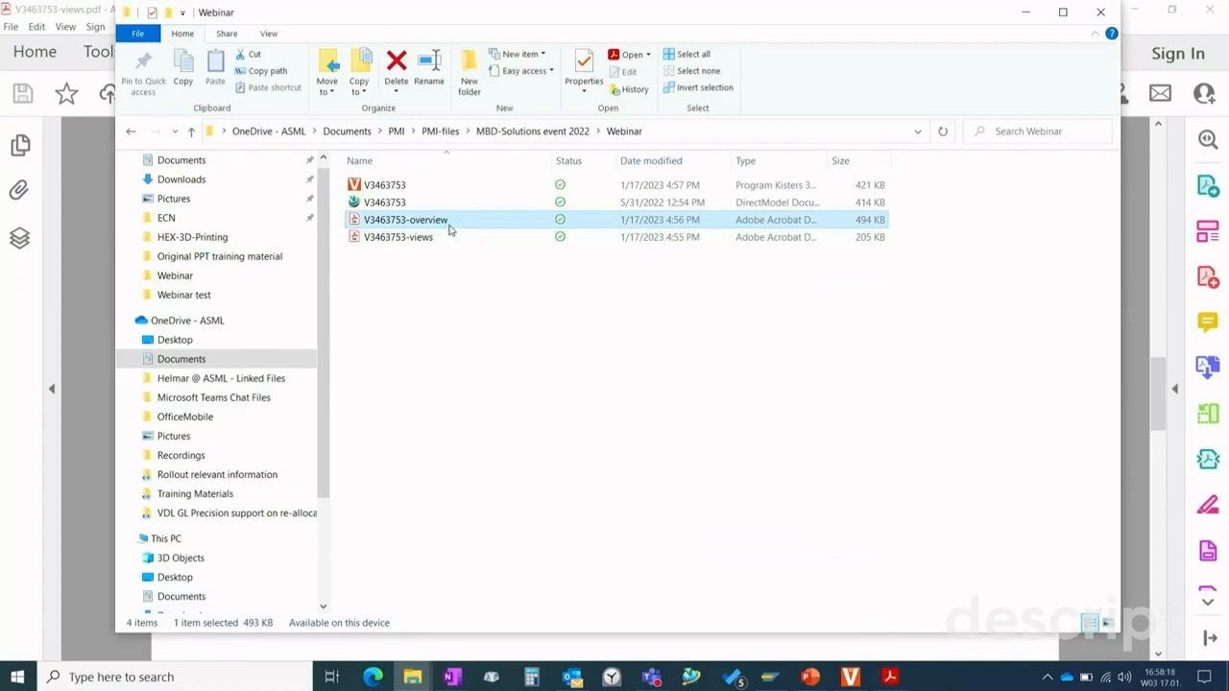
double_click(448, 226)
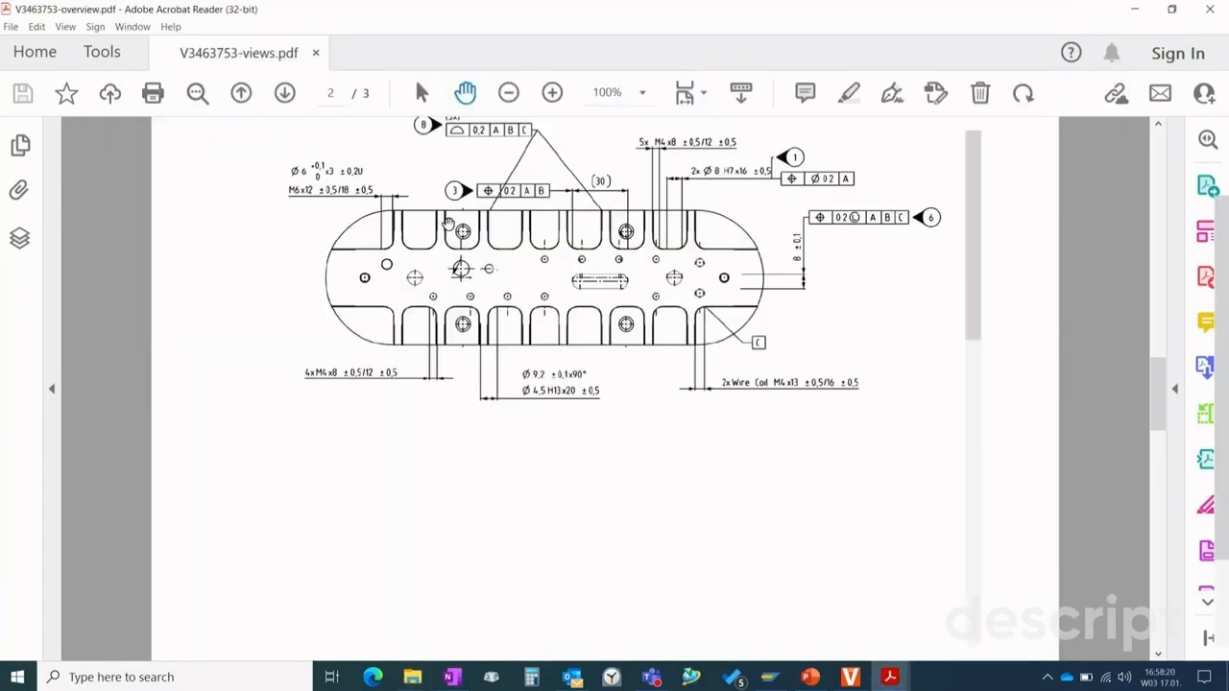
- Examine all the view thumbnails on the overview sheet, and close Acrobat Reader
scroll(522, 300, down, 5)
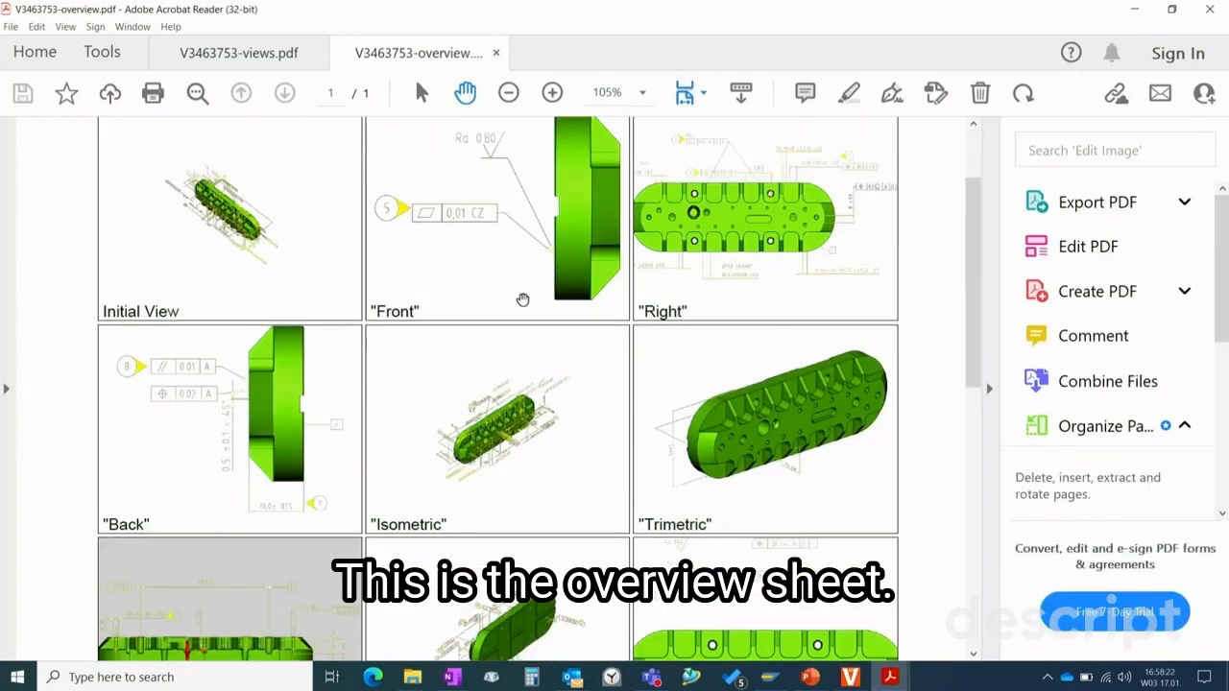
scroll(522, 300, up, 2)
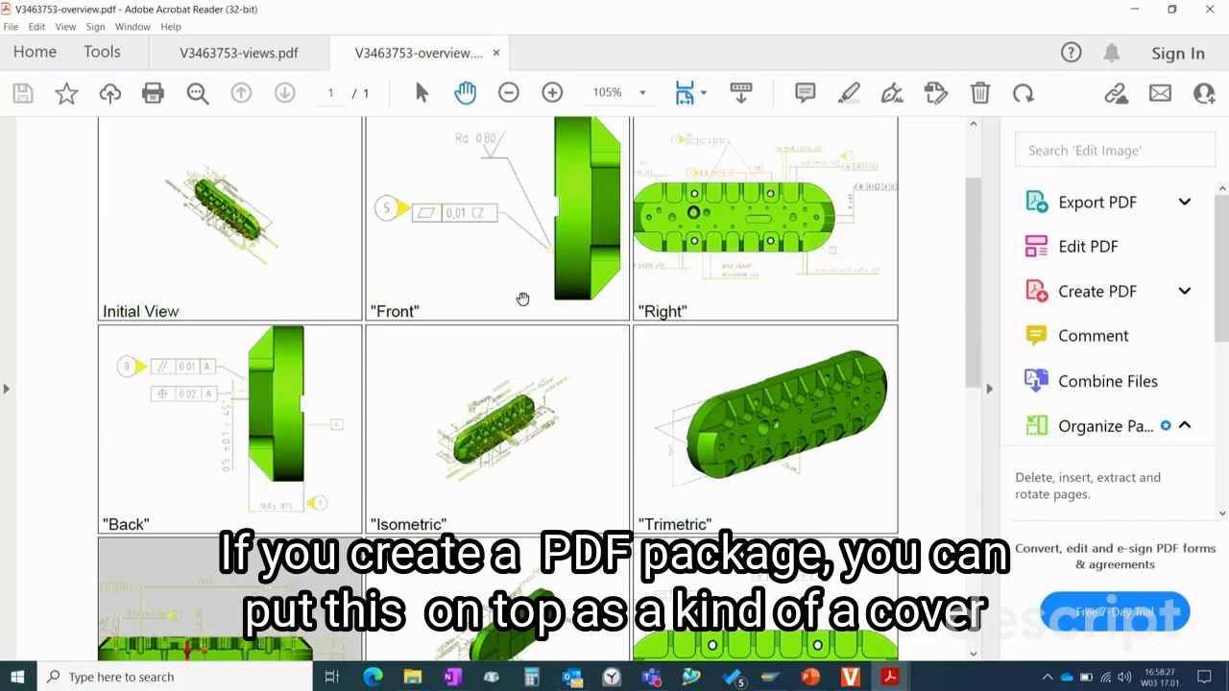
scroll(537, 278, up, 2)
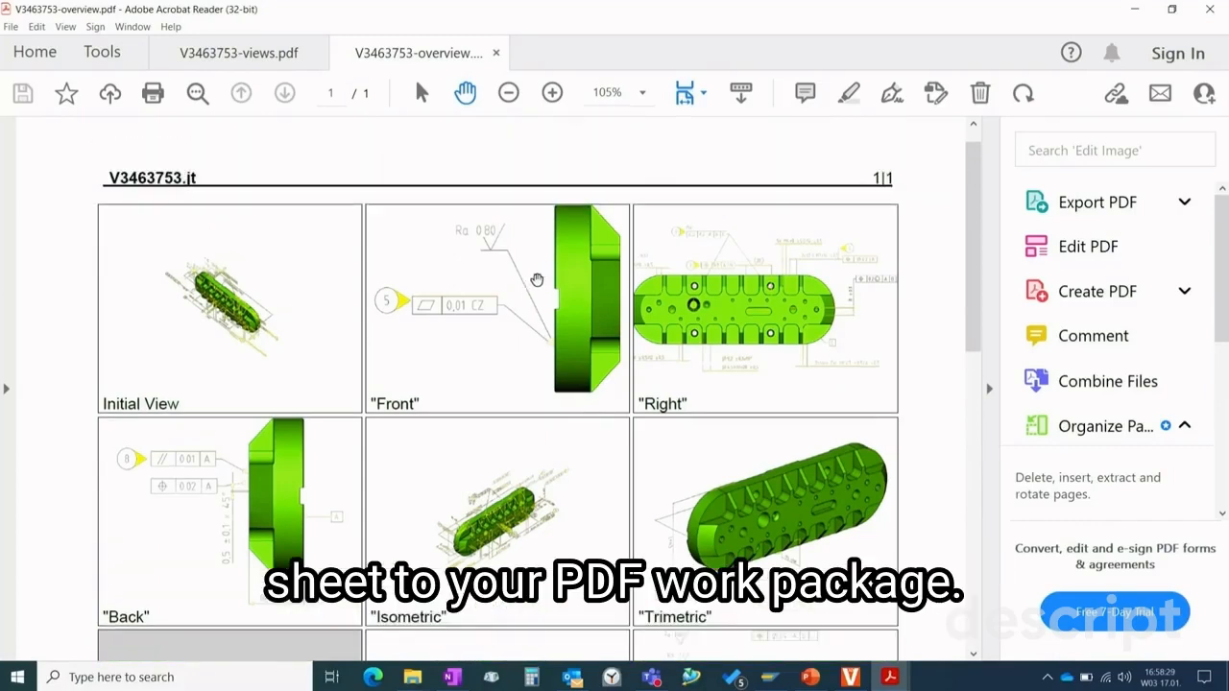
scroll(537, 278, down, 2)
scroll(537, 280, down, 10)
scroll(537, 280, up, 5)
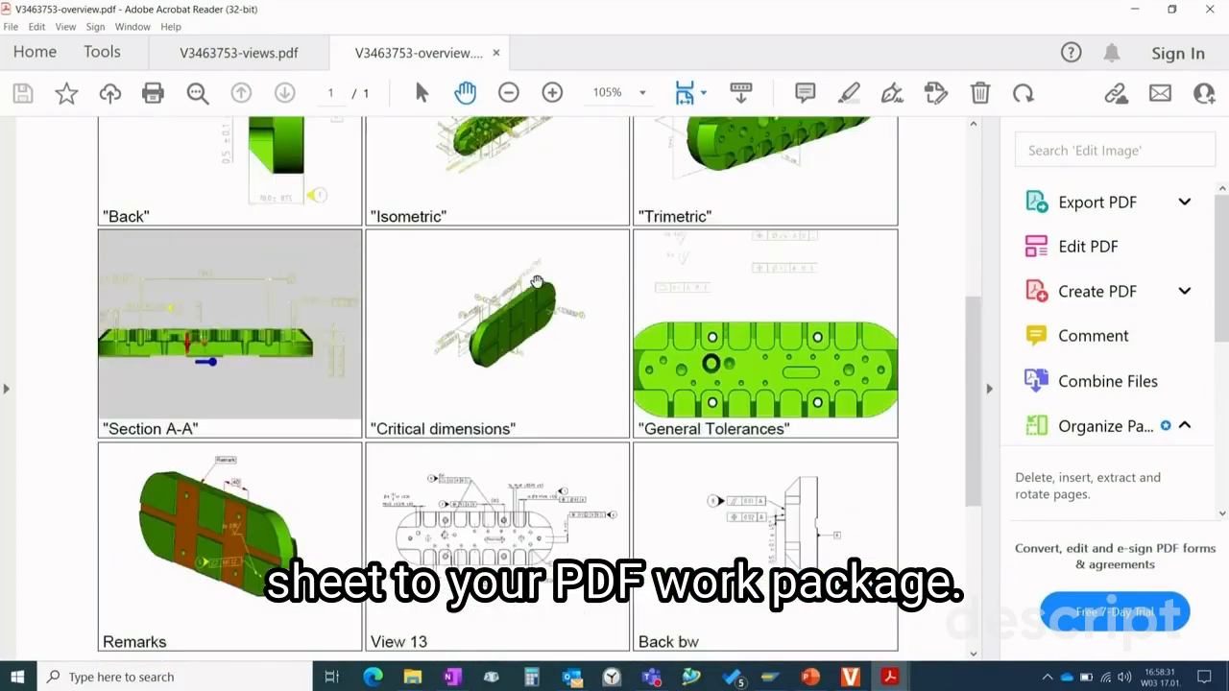
scroll(537, 282, up, 3)
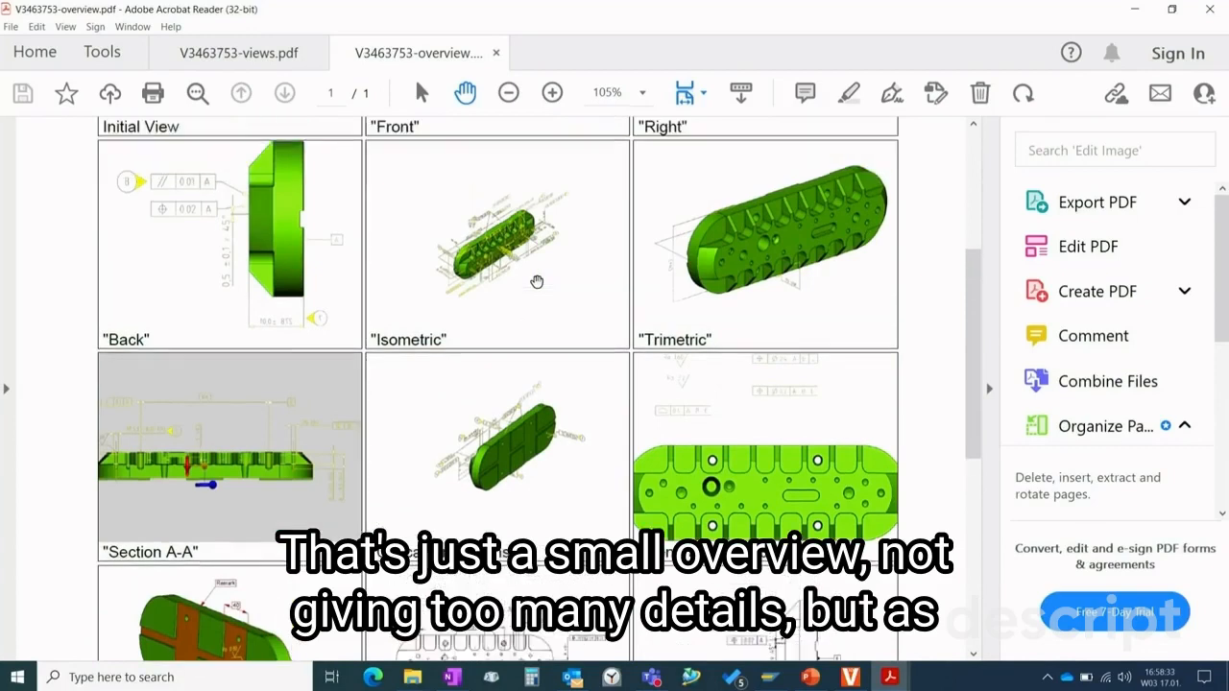
scroll(536, 280, down, 2)
scroll(540, 285, up, 4)
scroll(540, 288, down, 6)
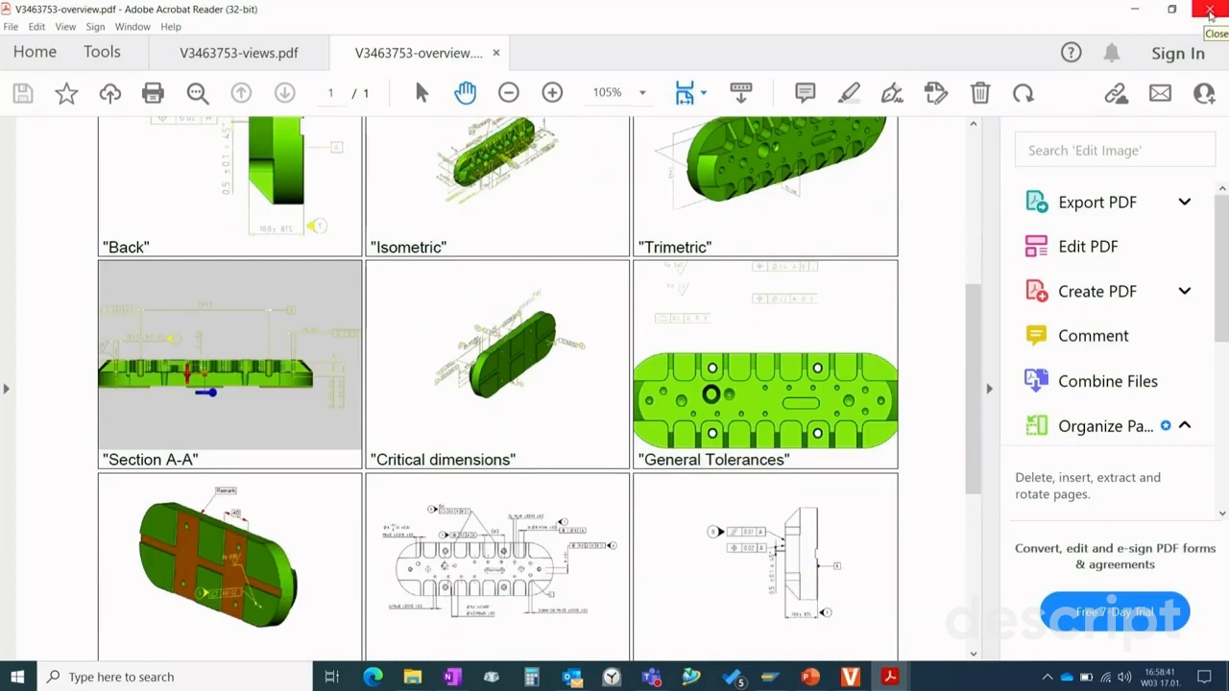
click(1209, 10)
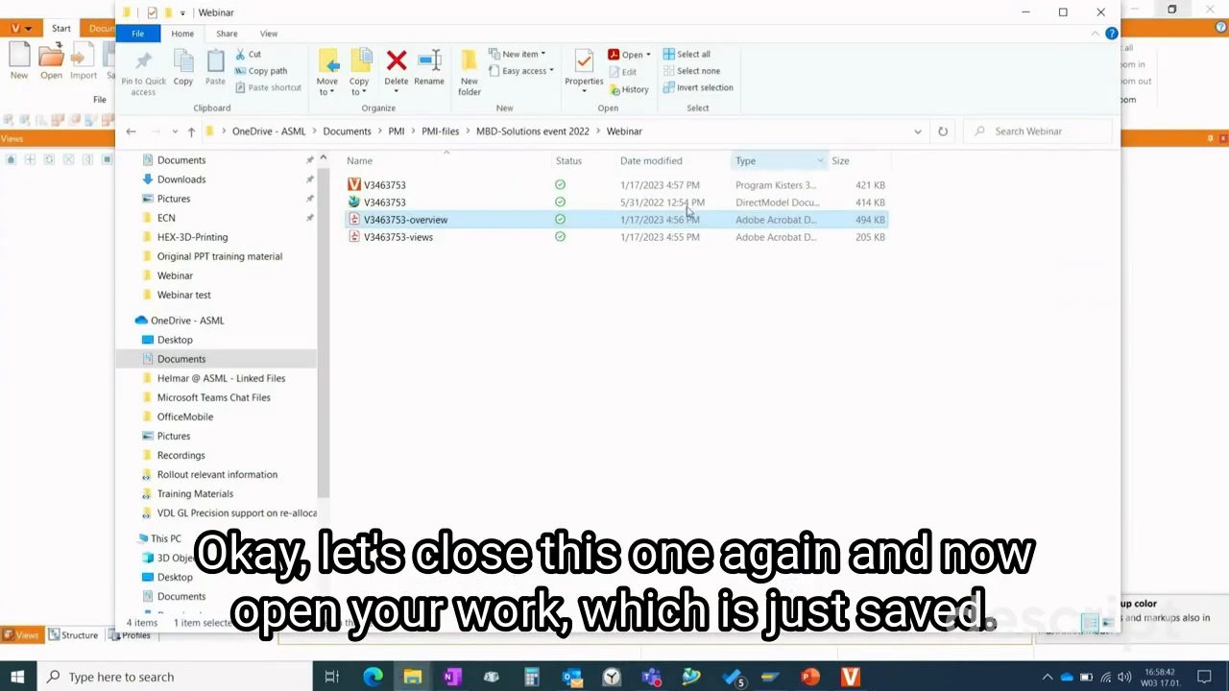
- Switch back to 3DViewStation, reopen the saved V3463753.3dvs file from the Webinar folder and activate the Back bw view
click(31, 363)
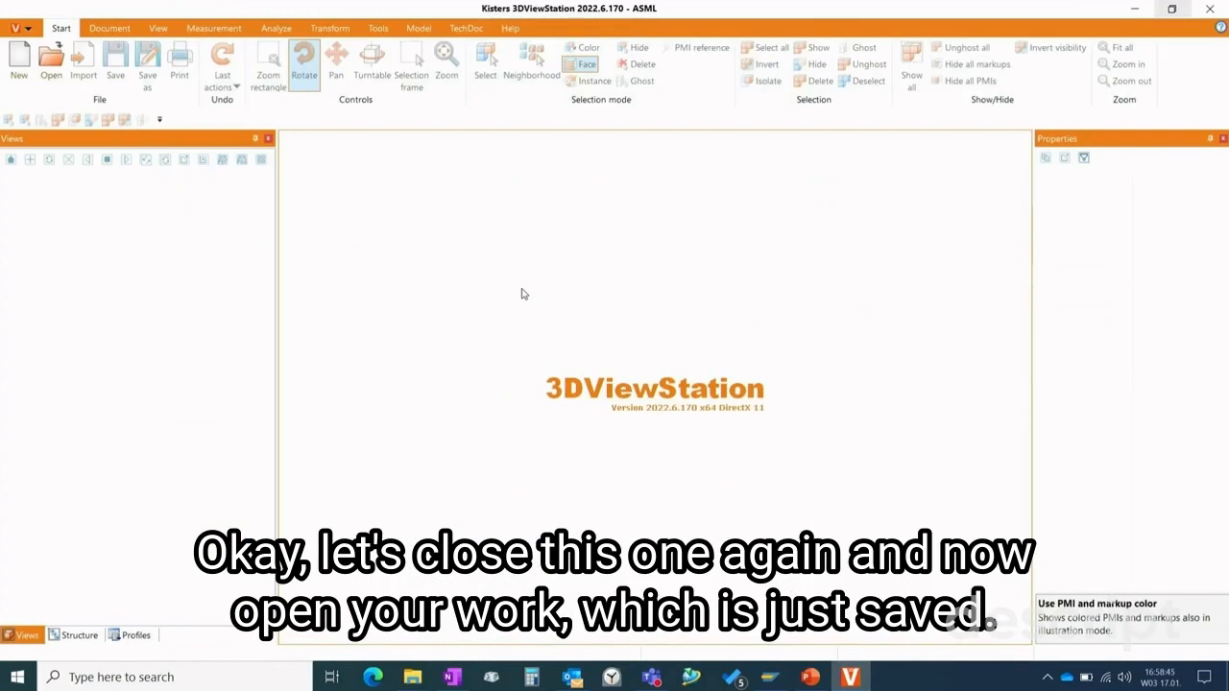
click(51, 68)
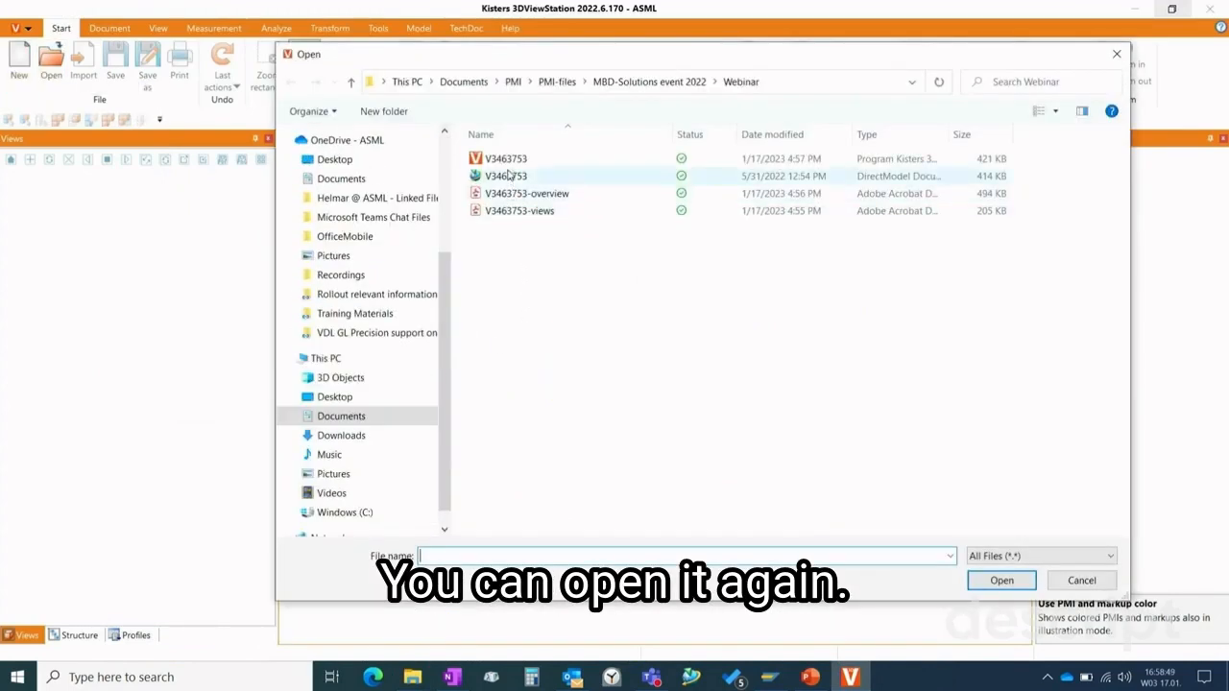
double_click(509, 160)
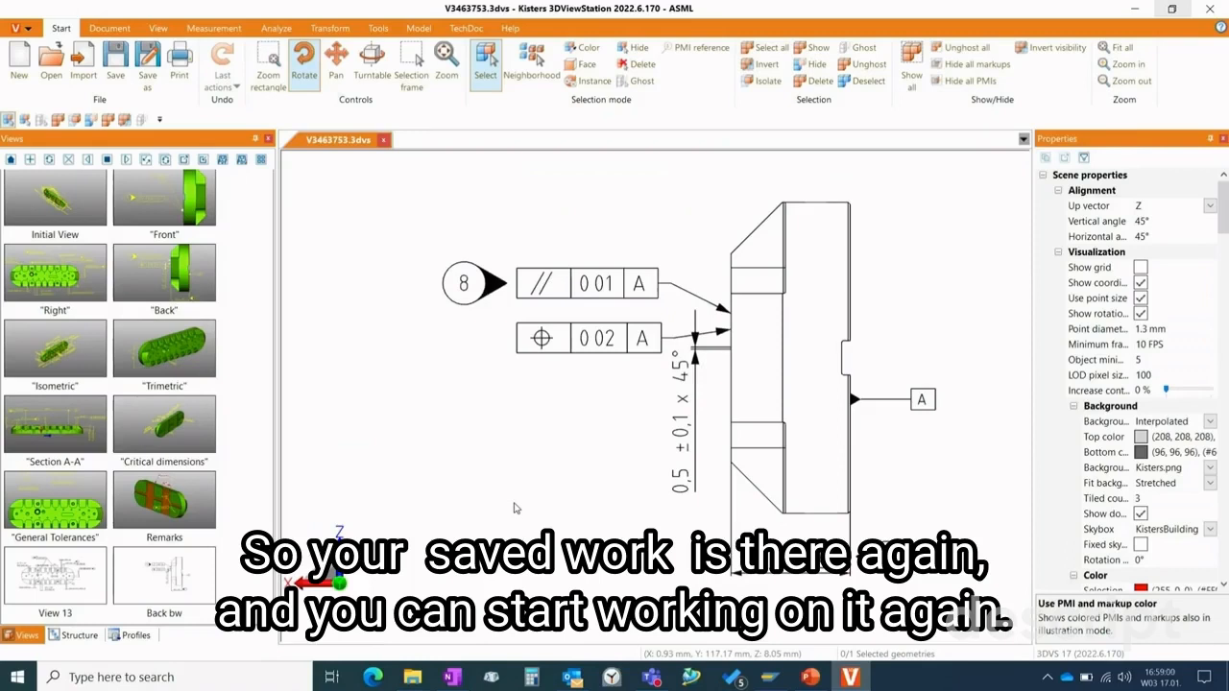
click(147, 569)
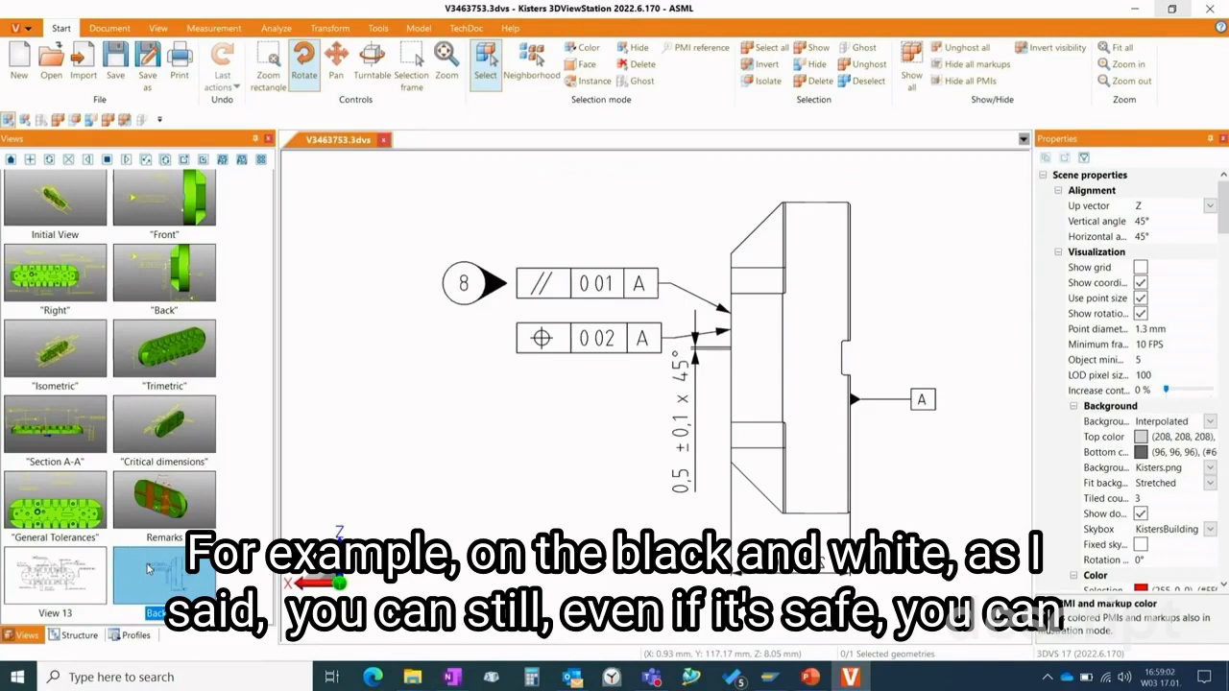
- Toggle the Back bw view between the normal colored display and Illustration render mode, ending in Illustration
click(158, 28)
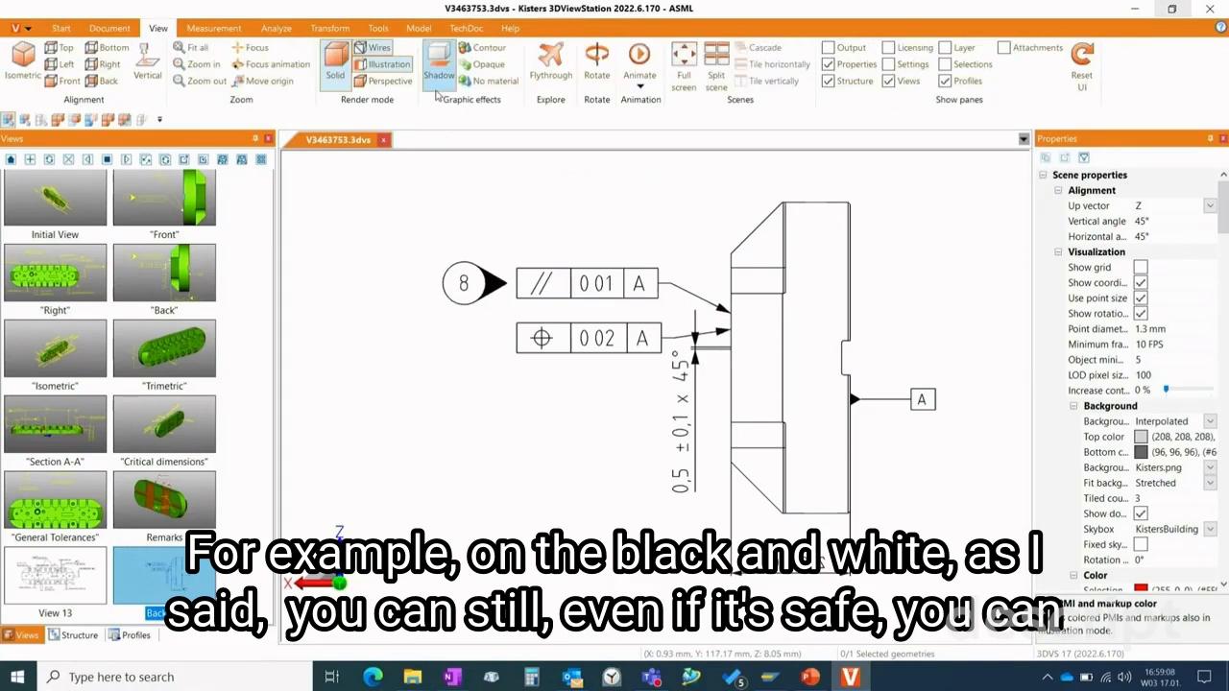
click(389, 67)
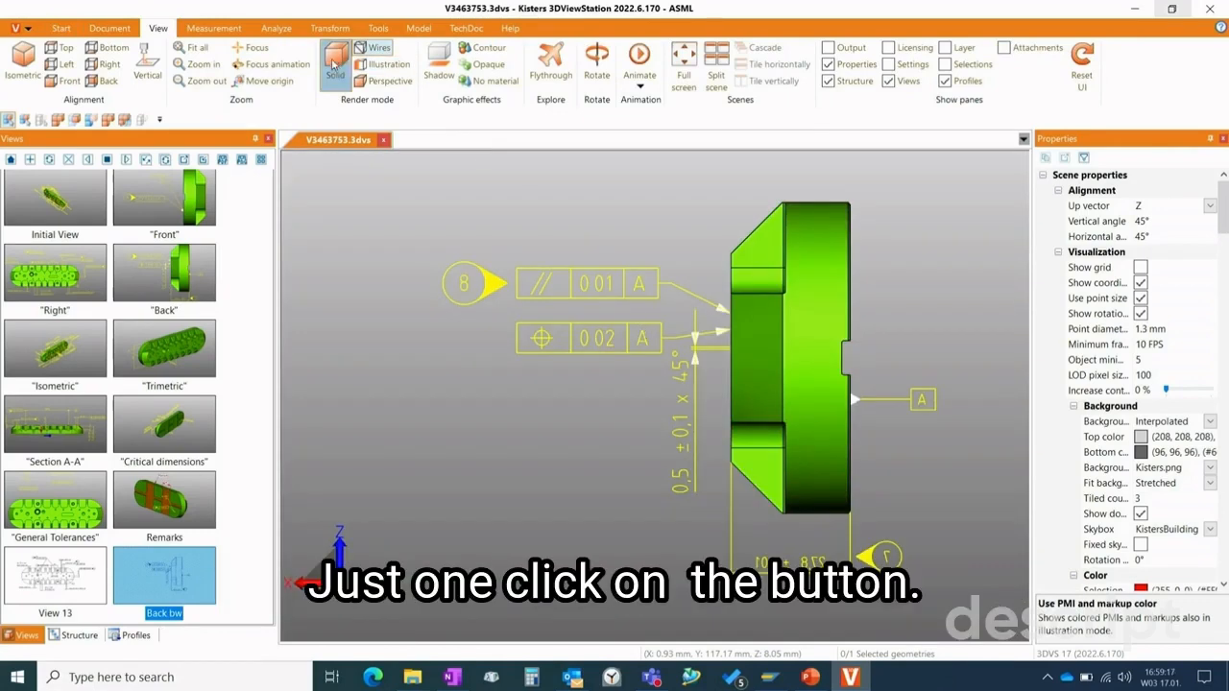
click(387, 65)
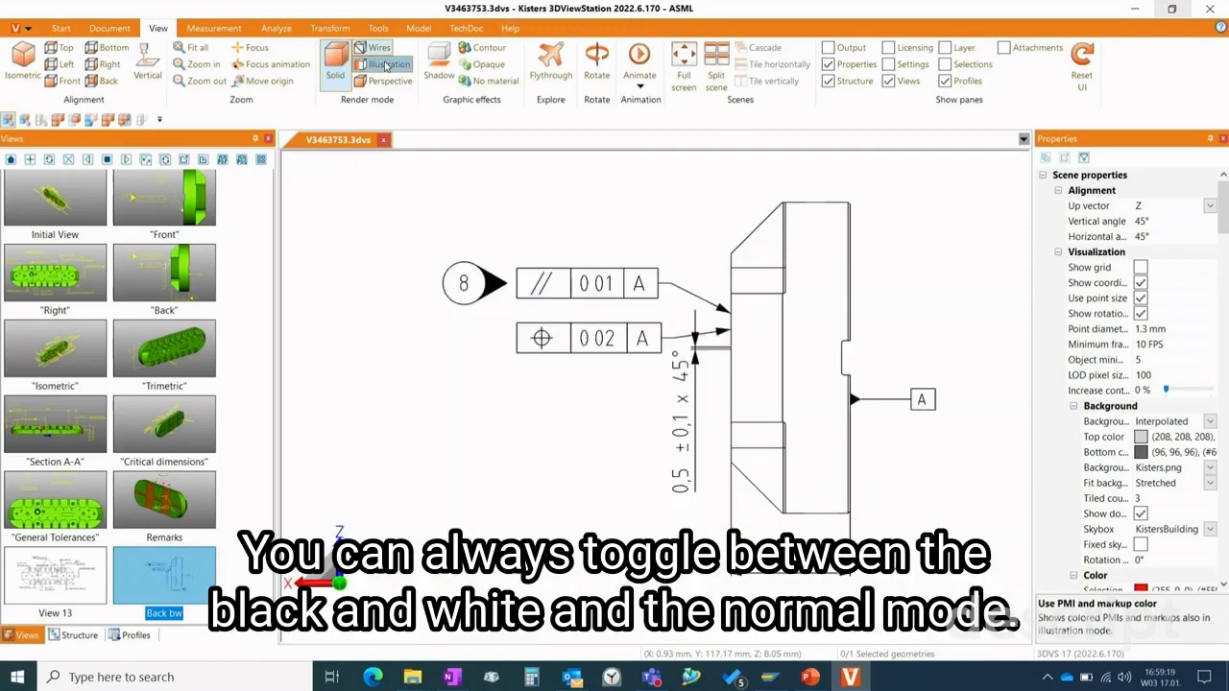
click(387, 65)
click(387, 65)
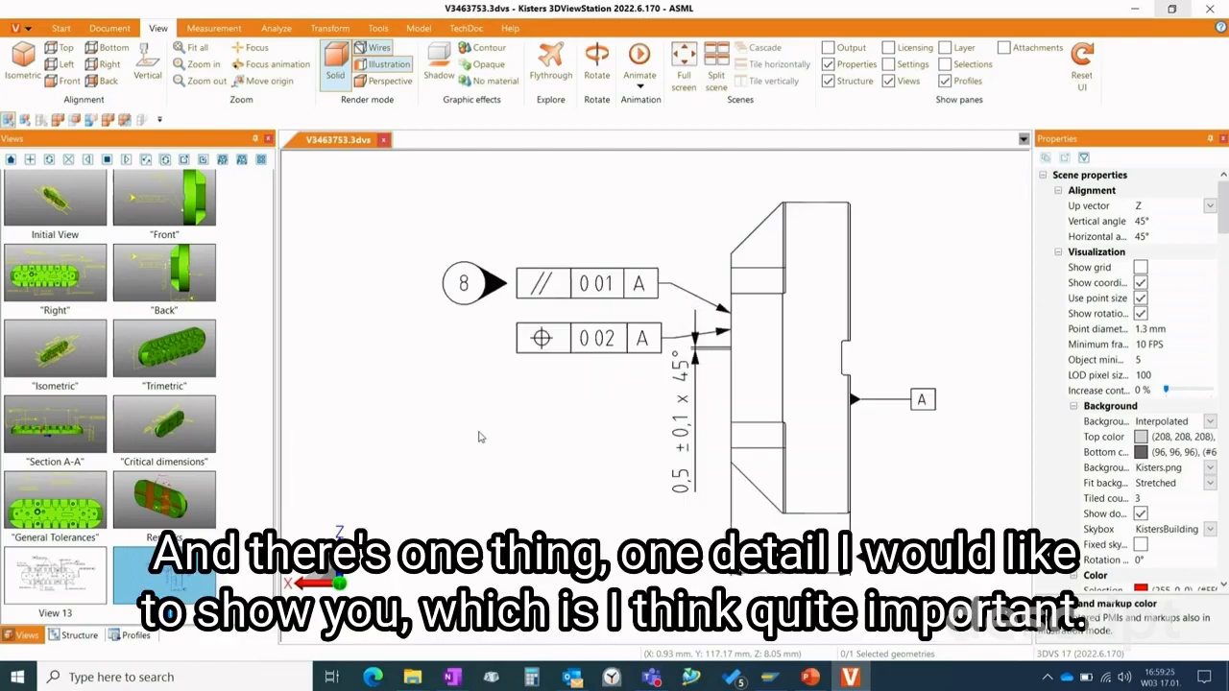
- Return from the model structure to the saved views and activate the Remarks view
click(77, 636)
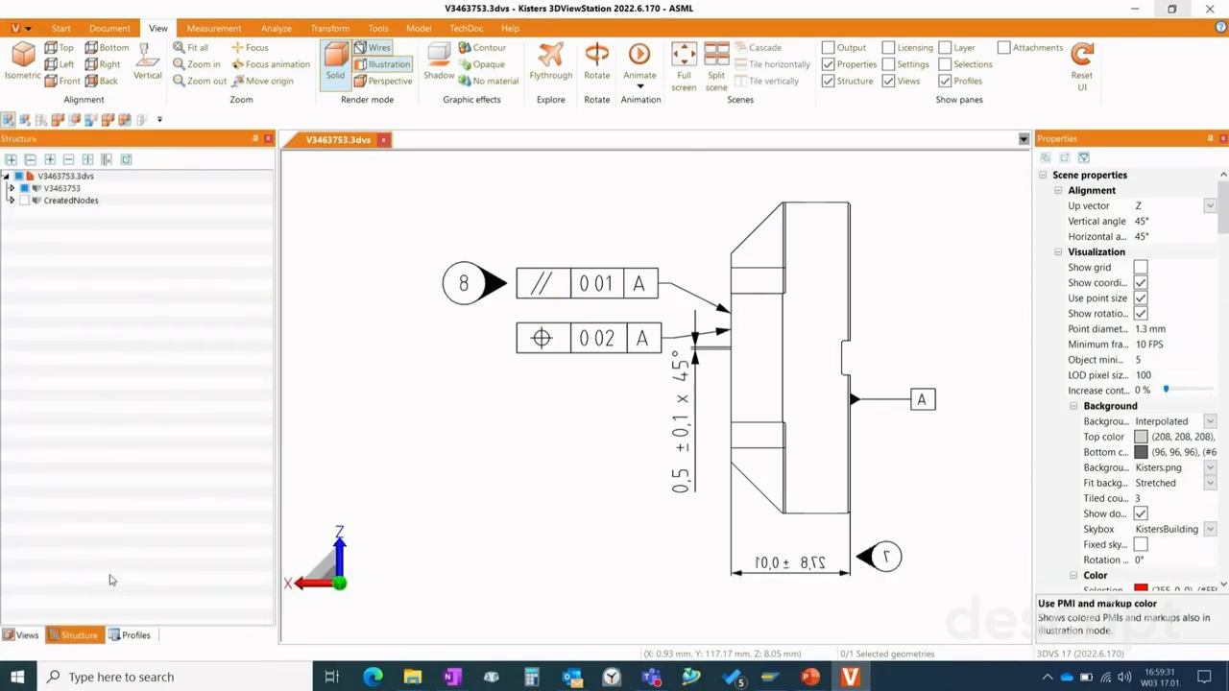
click(25, 638)
click(165, 500)
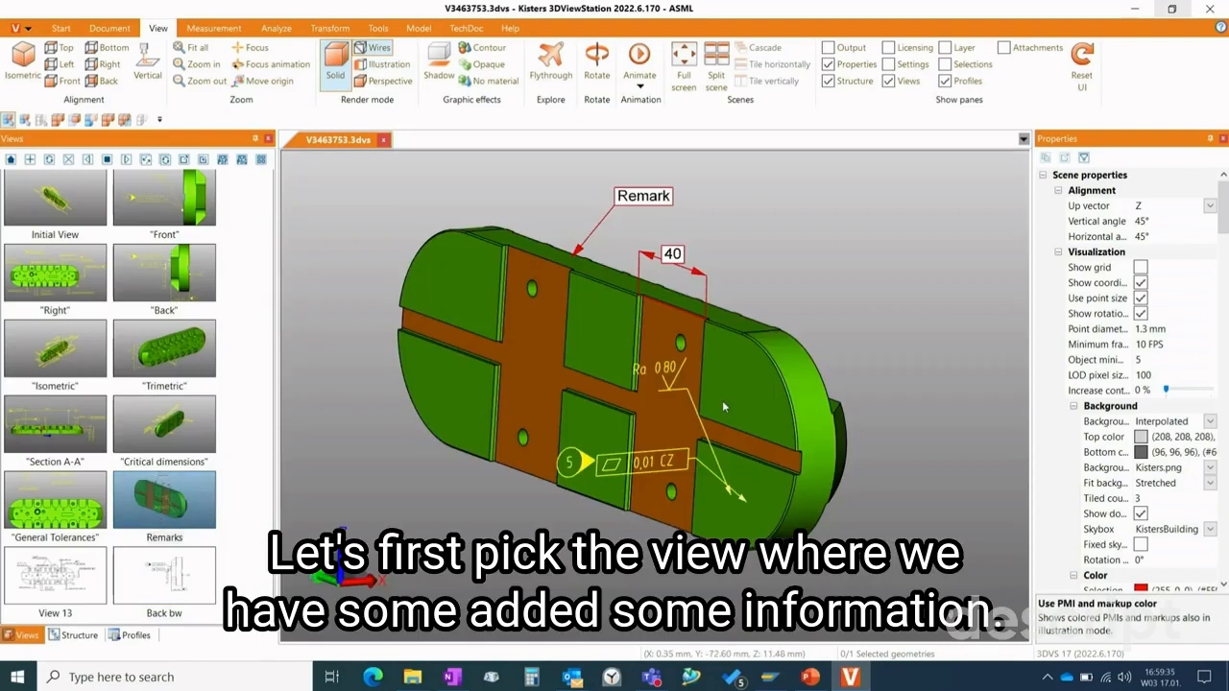
- Expand CreatedNodes in the model structure, including its MarkupSet and DimensioningSet, to list the added note and dimension
click(78, 636)
click(52, 201)
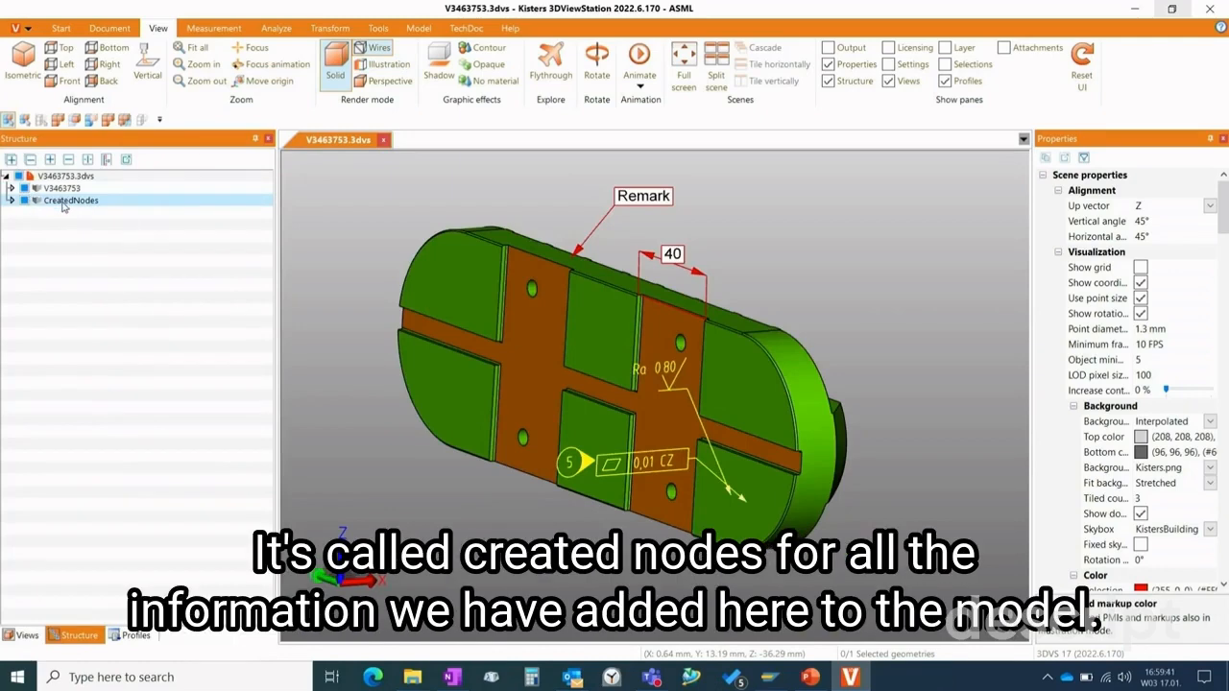
click(12, 201)
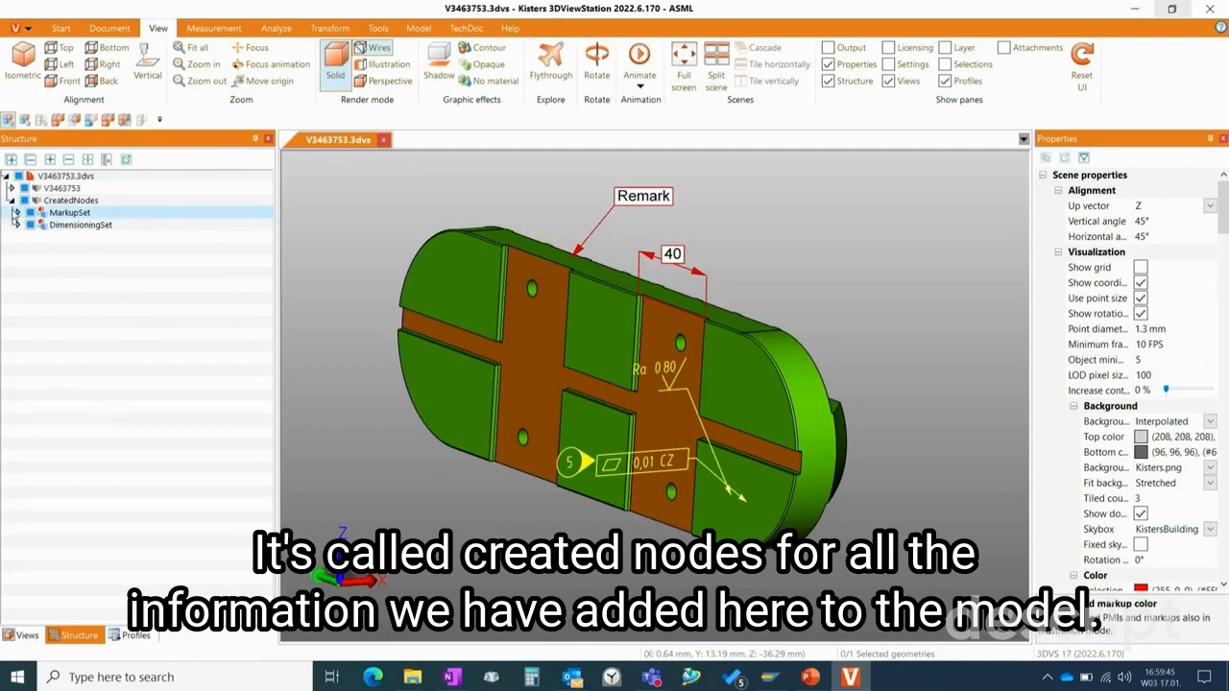
click(17, 212)
click(16, 236)
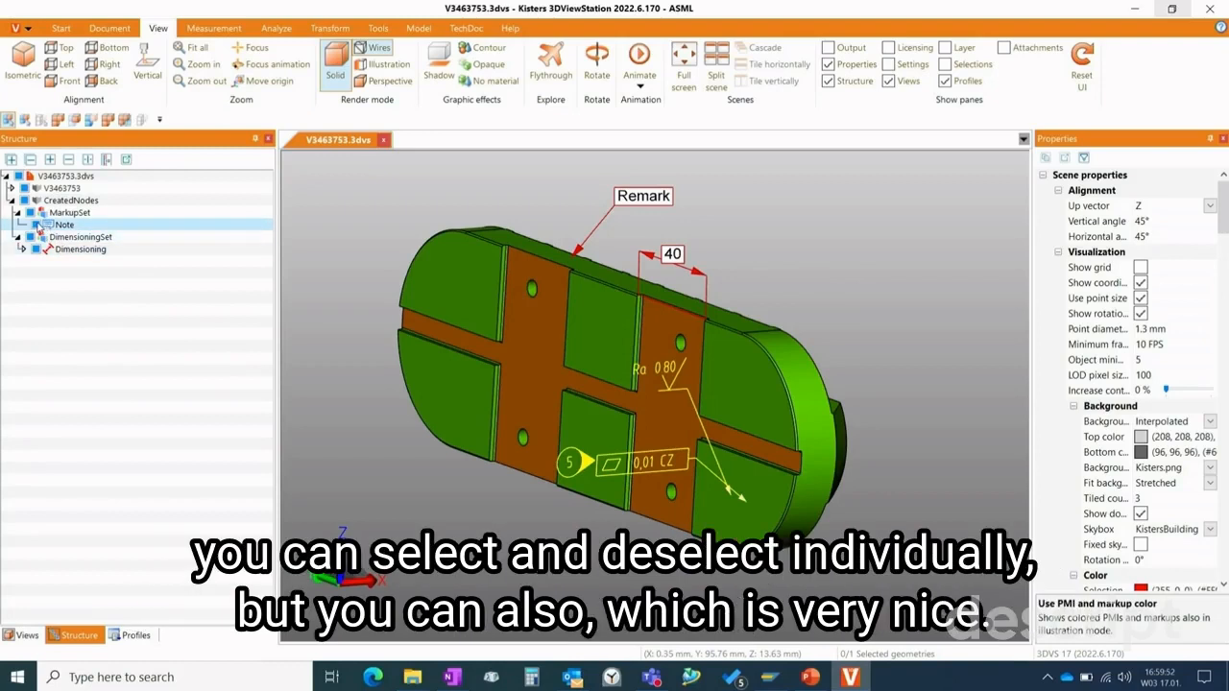
- Hide the added Note and Dimensioning nodes individually, and show both again
click(35, 224)
click(35, 237)
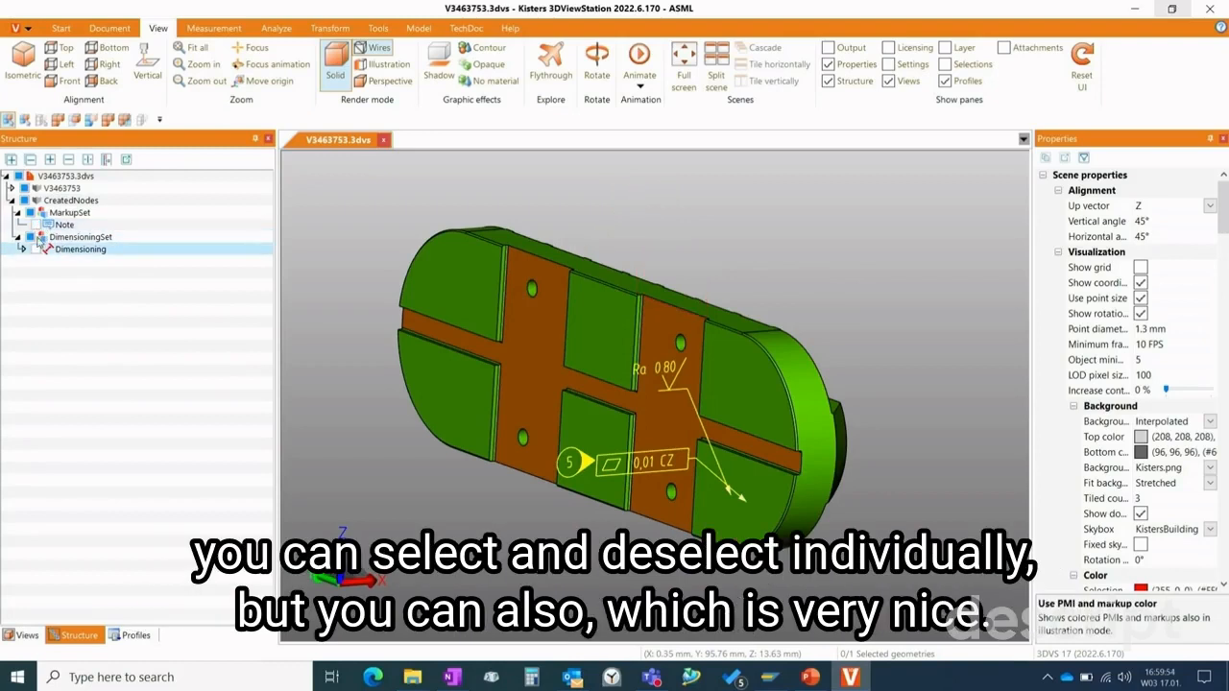
click(36, 224)
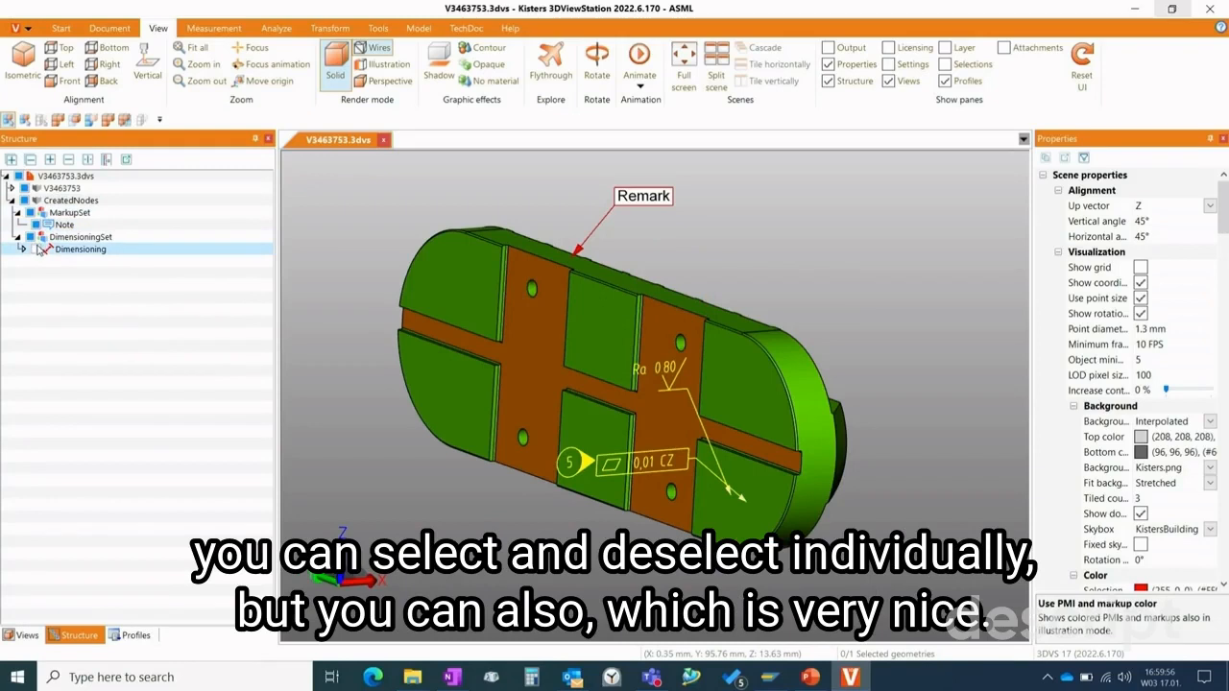
click(36, 236)
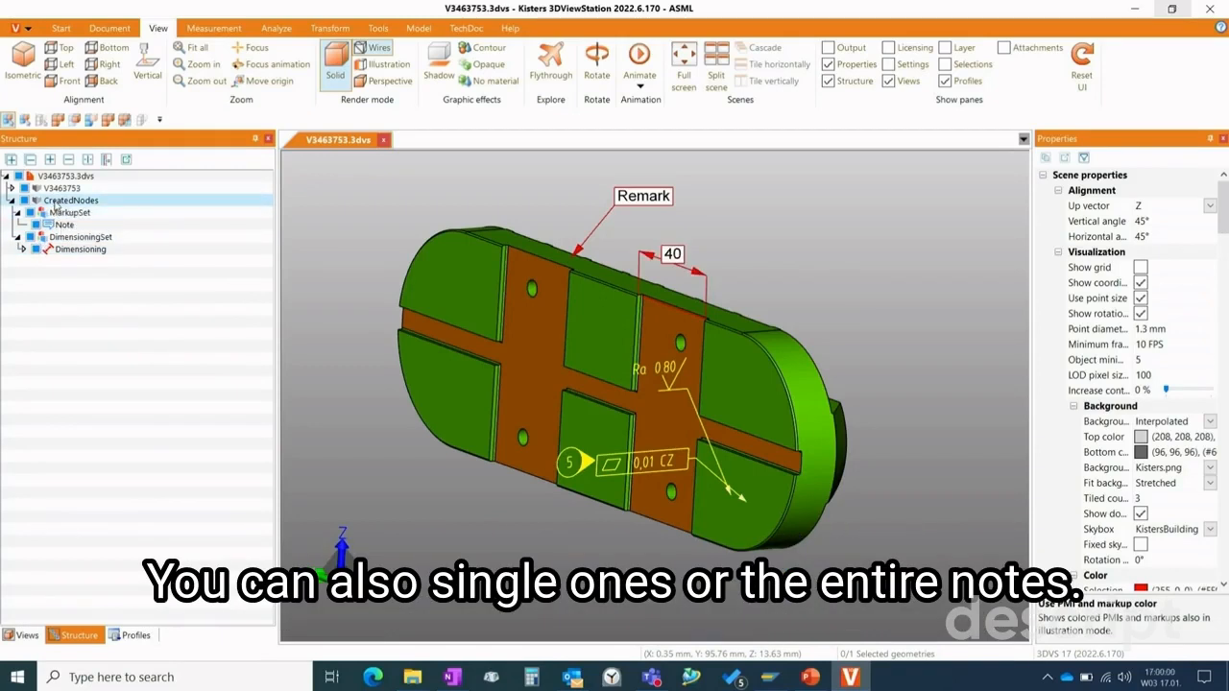
- Copy the entire CreatedNodes node from the model structure and clear the selection
right_click(56, 205)
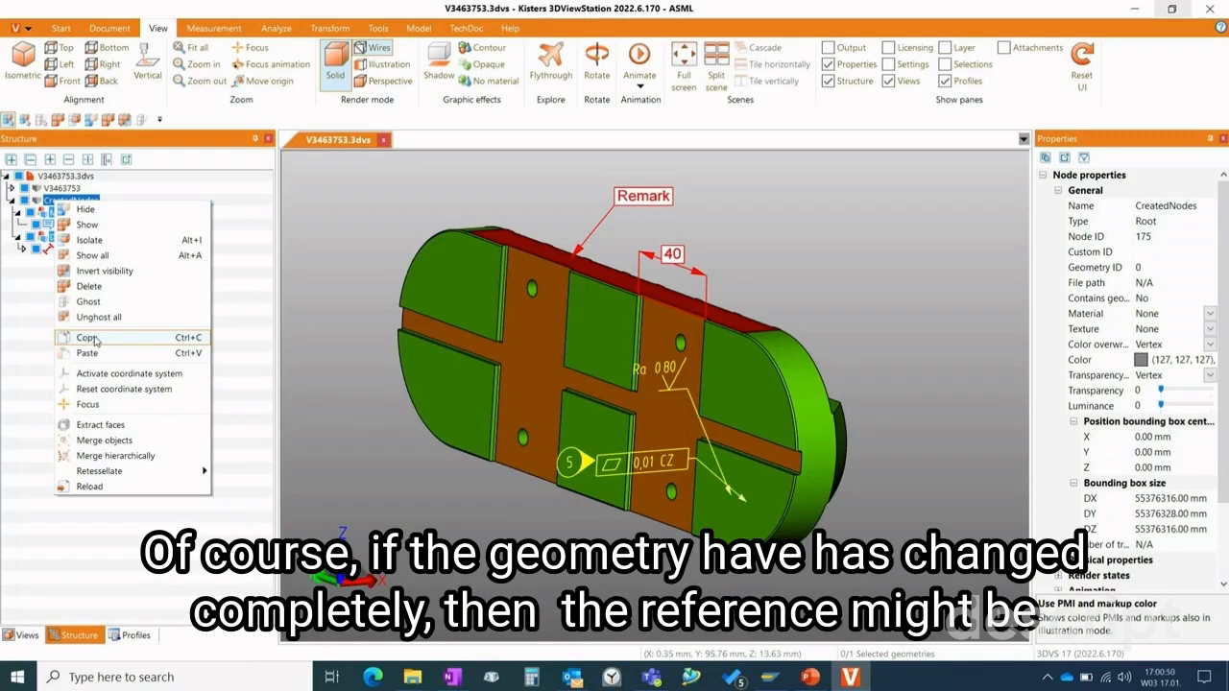
click(95, 340)
click(346, 328)
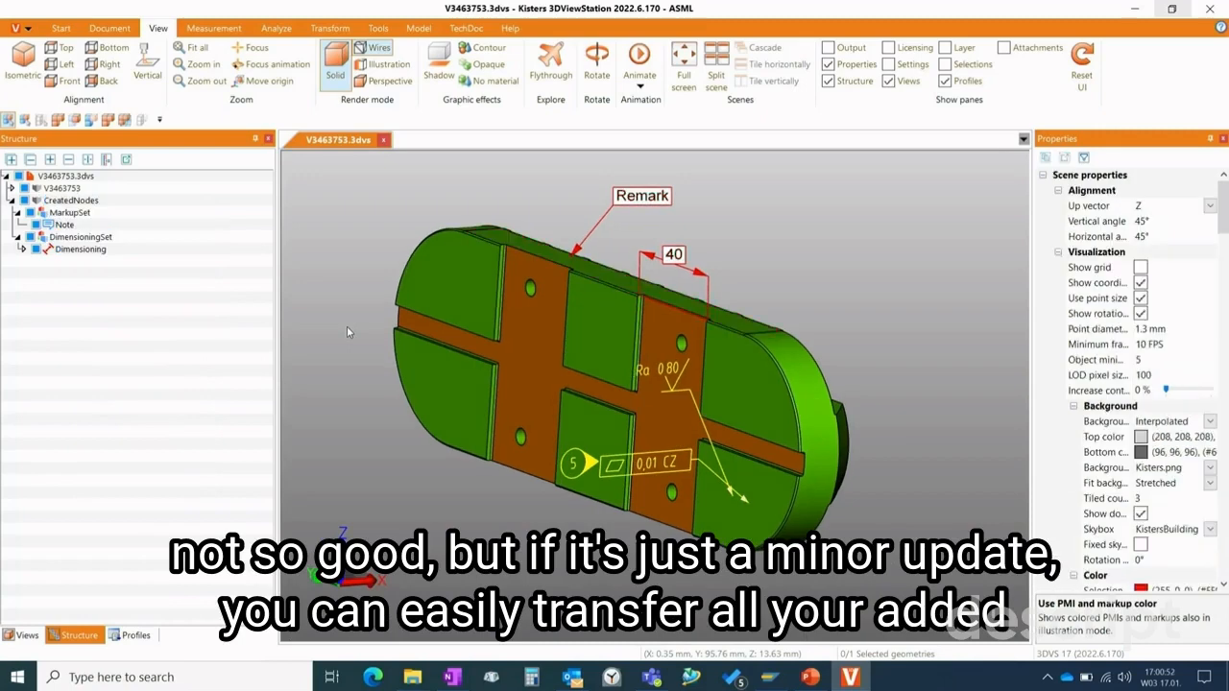